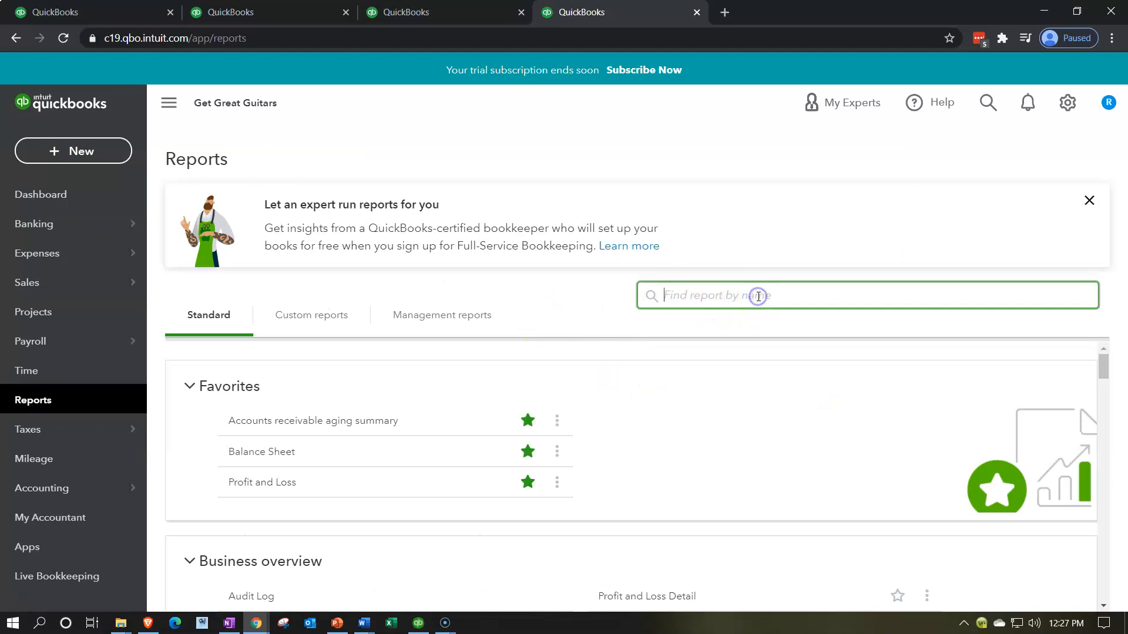
Step: Find the Trial Balance report by name and open it
{"action": "type", "text": "trial"}
{"action": "key", "text": "Down"}
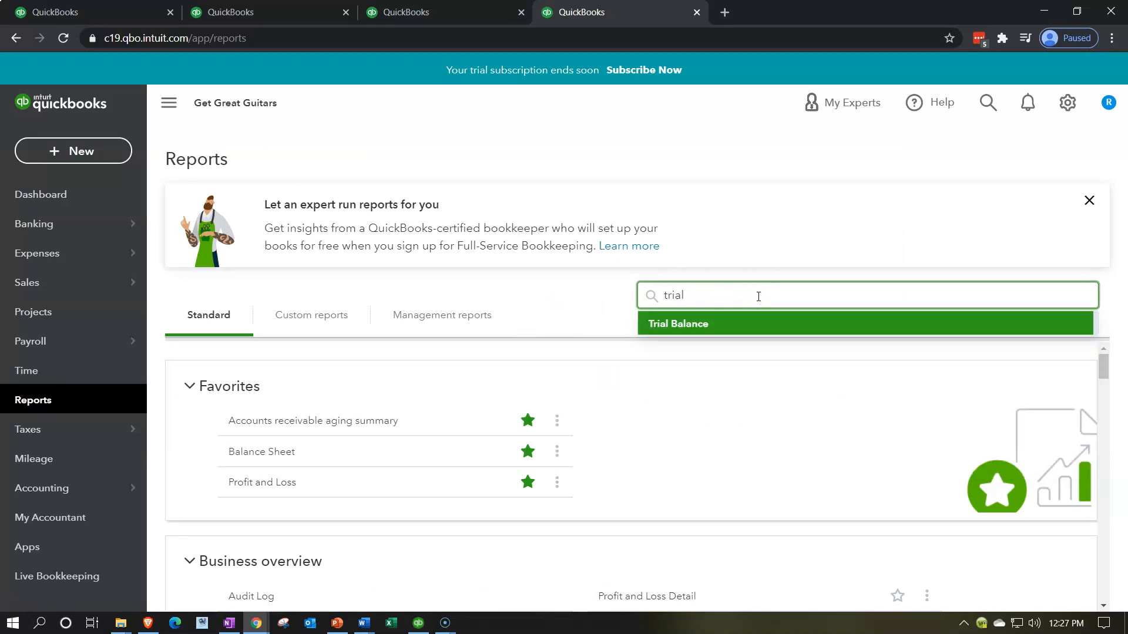
{"action": "key", "text": "Return"}
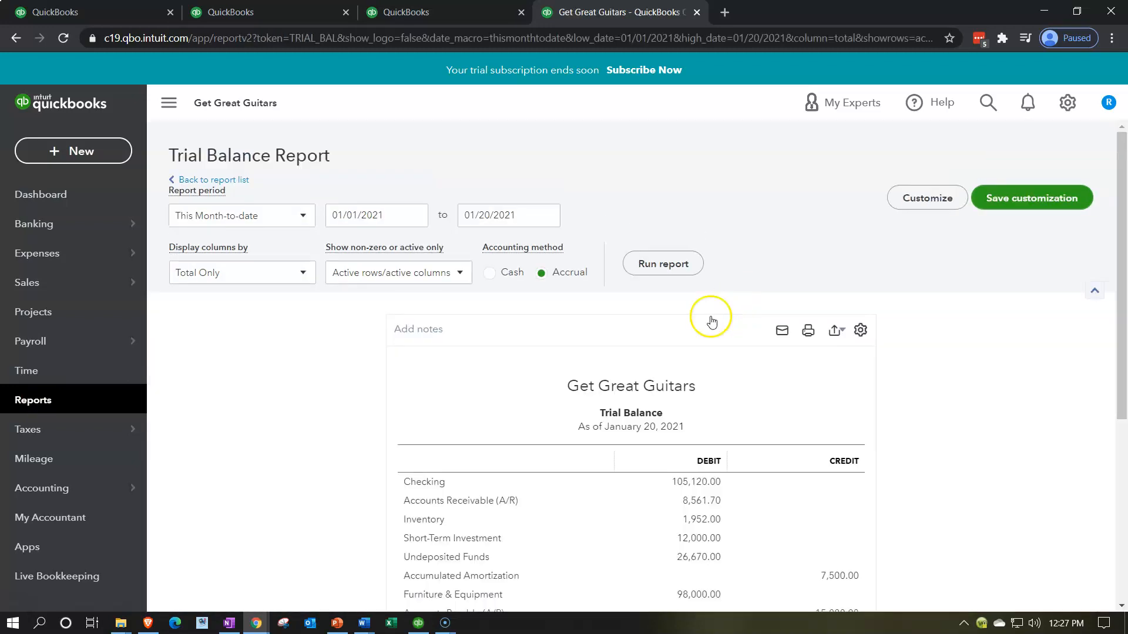
Step: Run the Trial Balance report with an end date of 12/31/2021
{"action": "scroll", "coordinate": [710, 320], "scroll_direction": "down", "scroll_amount": 3}
{"action": "scroll", "coordinate": [587, 390], "scroll_direction": "up", "scroll_amount": 3}
{"action": "left_click", "coordinate": [535, 214]}
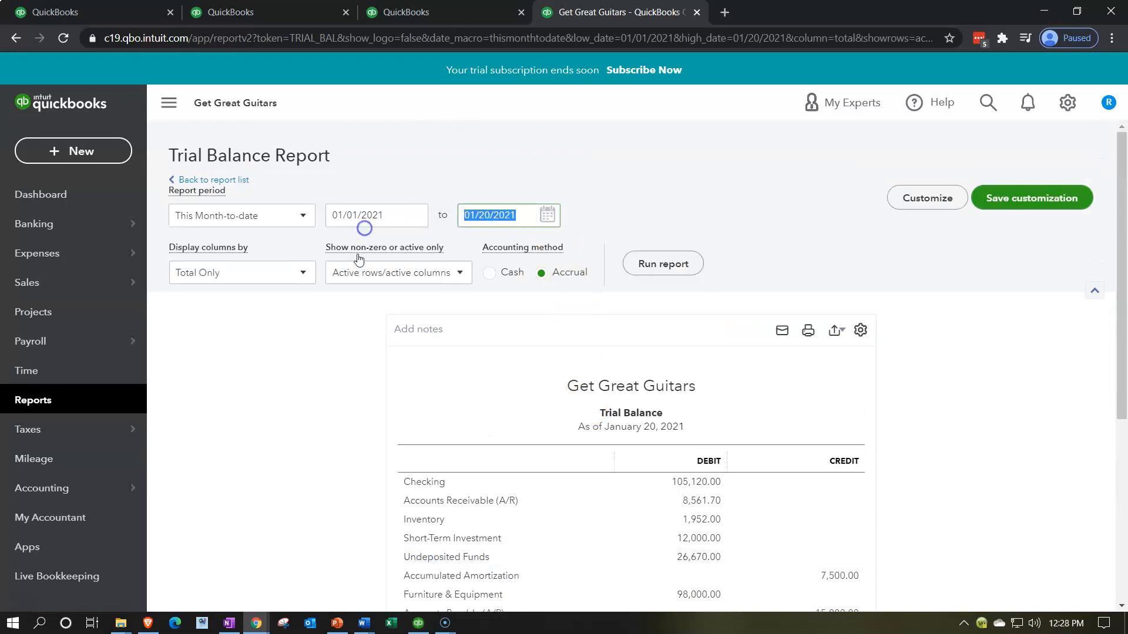
{"action": "type", "text": "12/31/2021"}
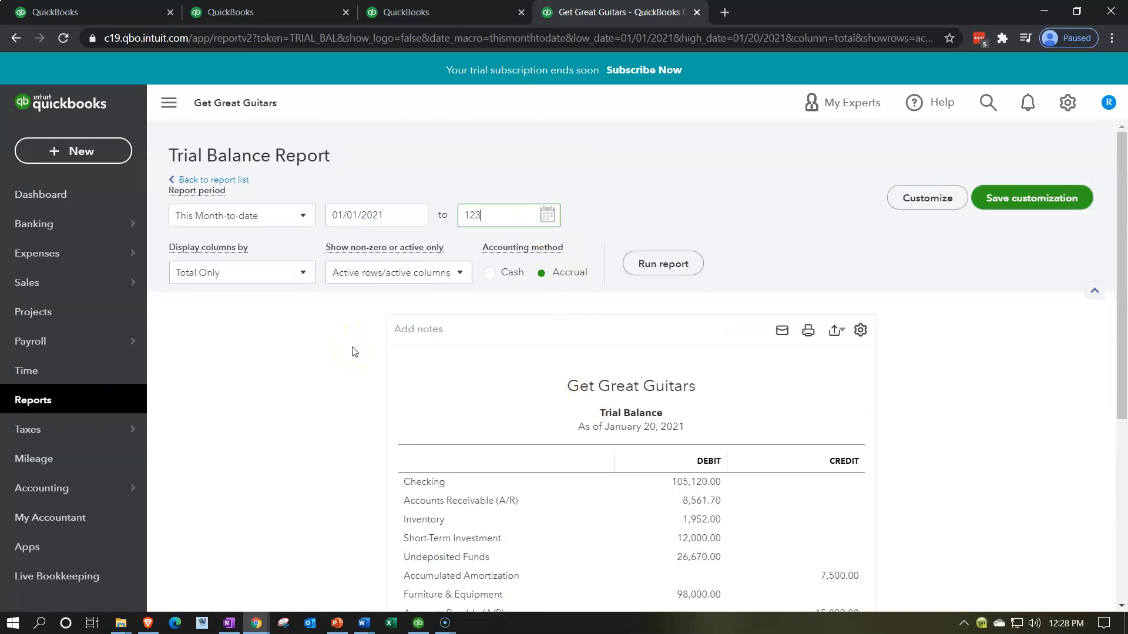
{"action": "key", "text": "Tab"}
{"action": "left_click", "coordinate": [689, 265]}
Step: Collapse the navigation sidebar beside the Trial Balance and enlarge the page to 125%
{"action": "left_click", "coordinate": [175, 111]}
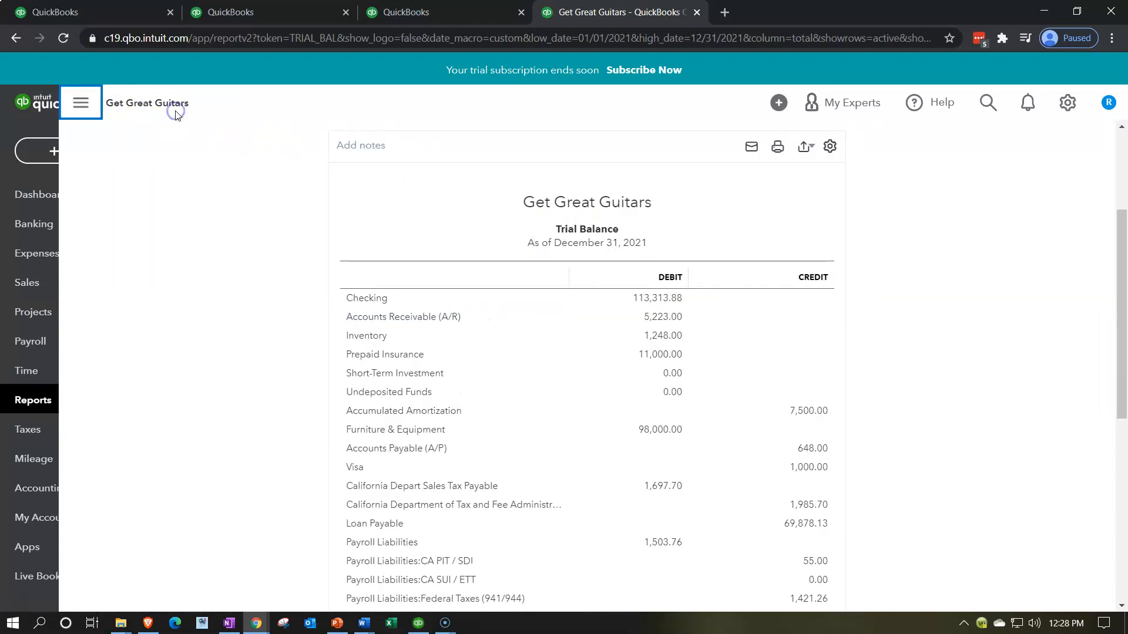
{"action": "key", "text": "ctrl+plus"}
{"action": "key", "text": "ctrl+plus"}
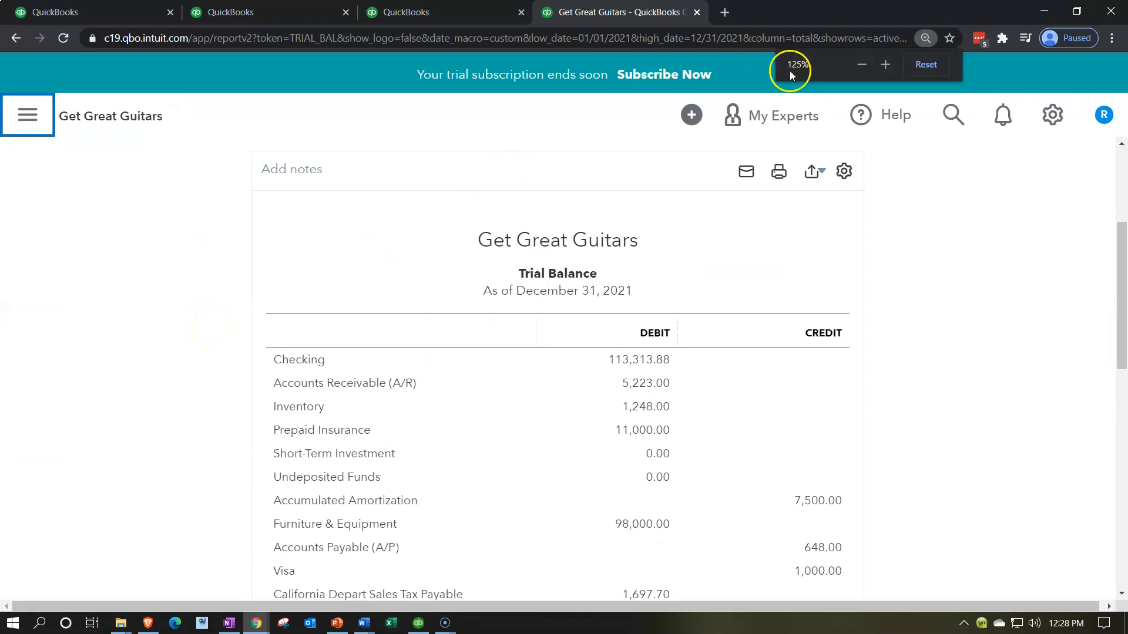
Step: Open the favorite Profit and Loss report in the third browser tab
{"action": "left_click", "coordinate": [445, 21]}
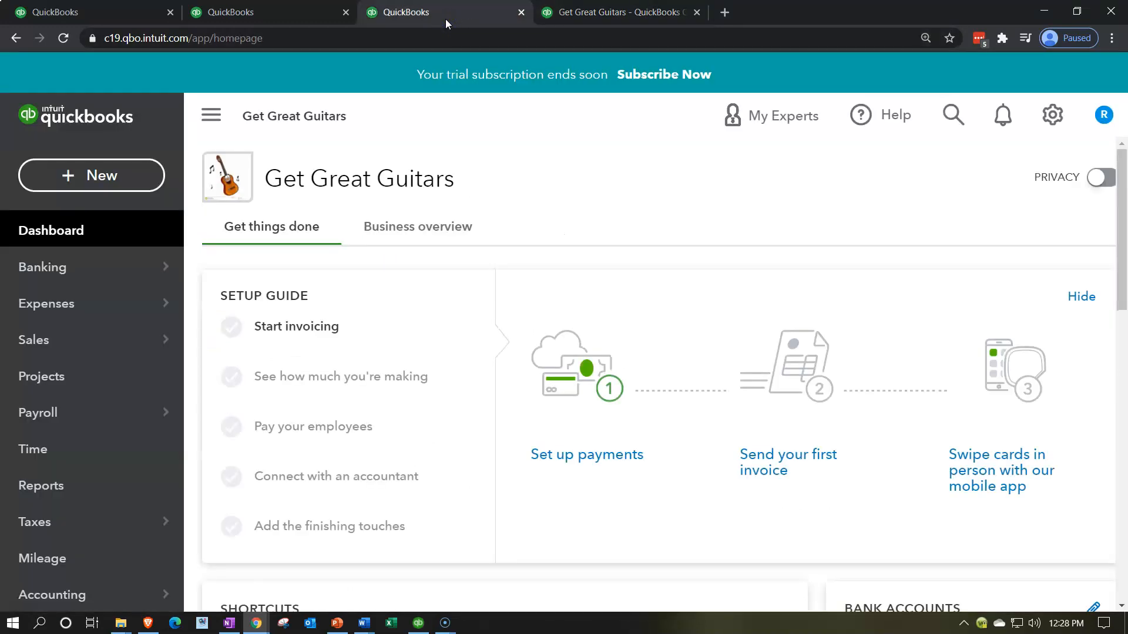
{"action": "left_click", "coordinate": [75, 489]}
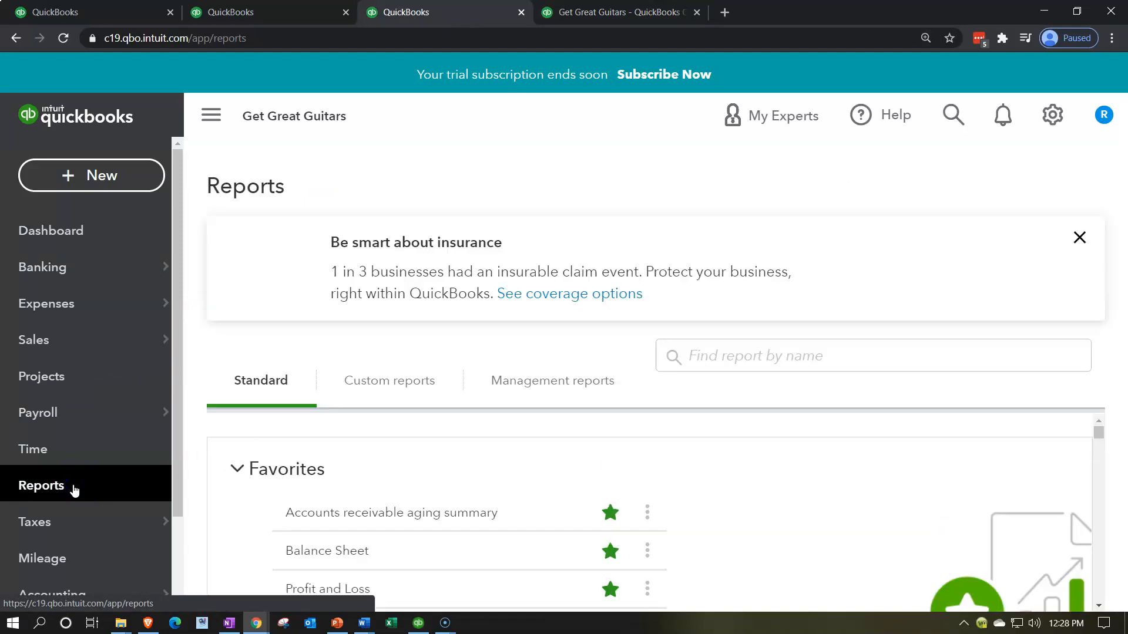
{"action": "scroll", "coordinate": [264, 500], "scroll_direction": "down", "scroll_amount": 1}
{"action": "left_click", "coordinate": [310, 515]}
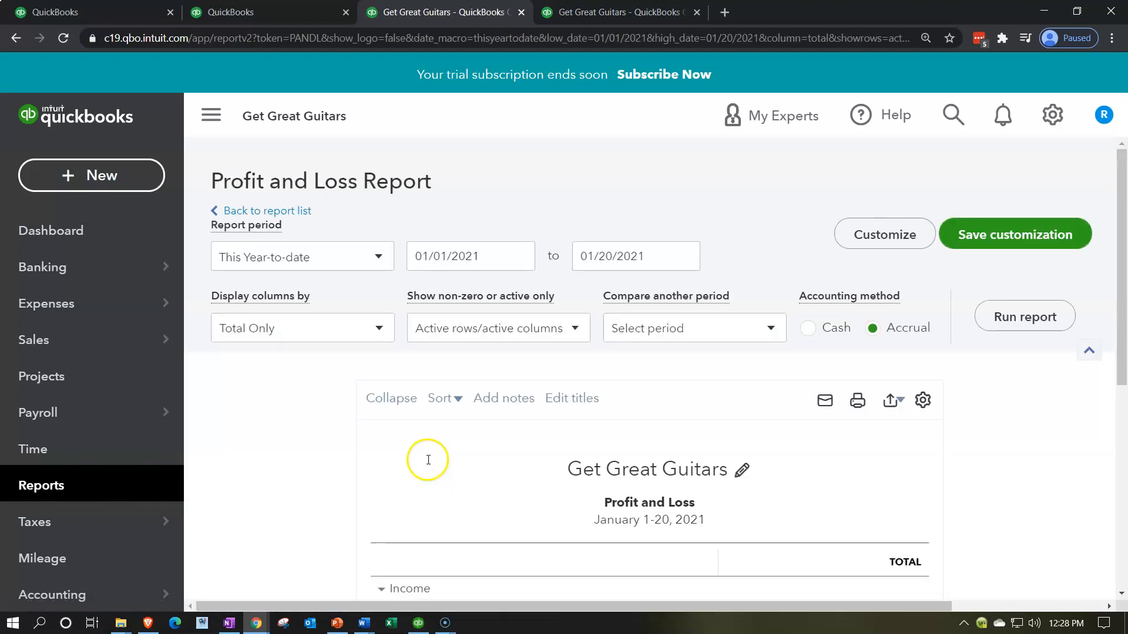
Step: Run the Profit and Loss report with an end date of 12/31/2021 and collapse the navigation sidebar
{"action": "scroll", "coordinate": [428, 461], "scroll_direction": "down", "scroll_amount": 4}
{"action": "scroll", "coordinate": [404, 453], "scroll_direction": "up", "scroll_amount": 4}
{"action": "left_click", "coordinate": [652, 256]}
{"action": "key", "text": "ctrl+a"}
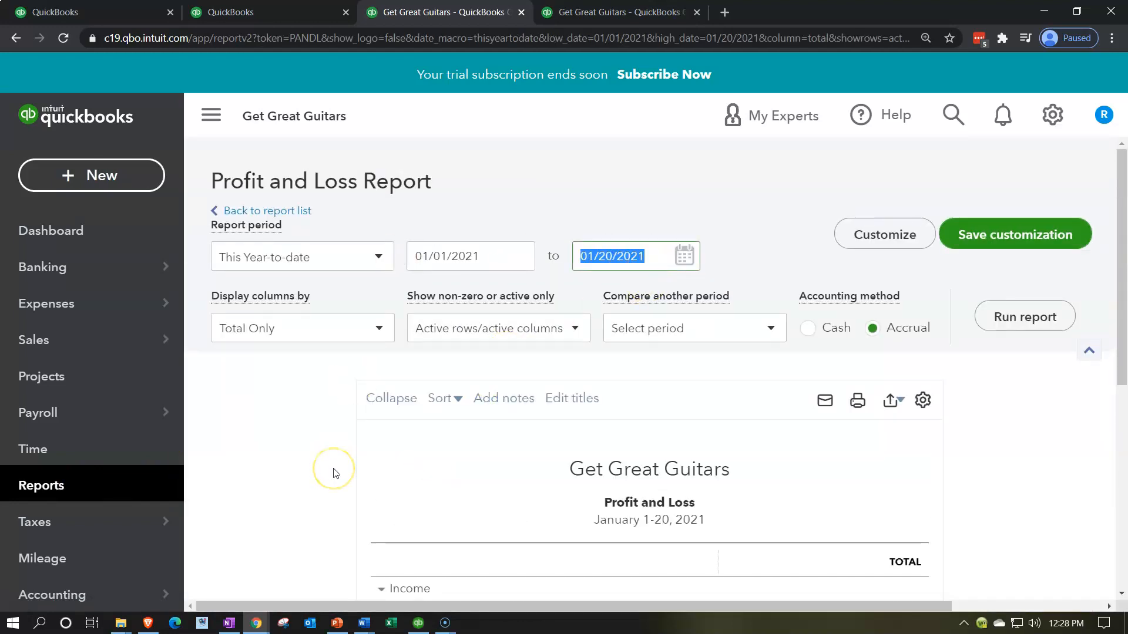
{"action": "type", "text": "12/31/2021"}
{"action": "key", "text": "Tab"}
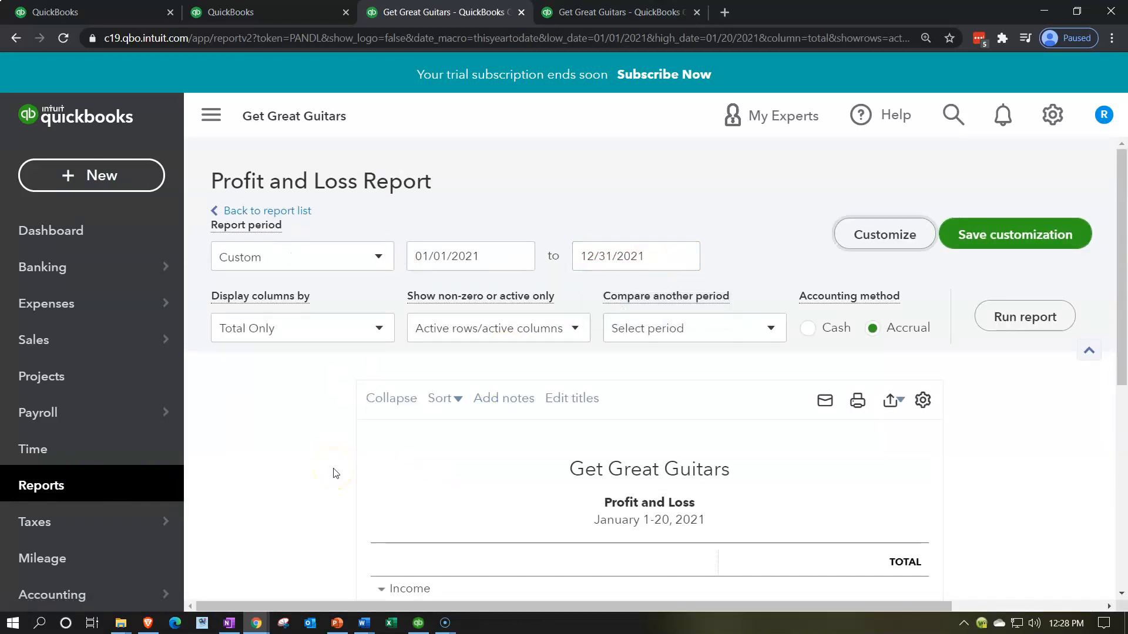
{"action": "left_click", "coordinate": [987, 328]}
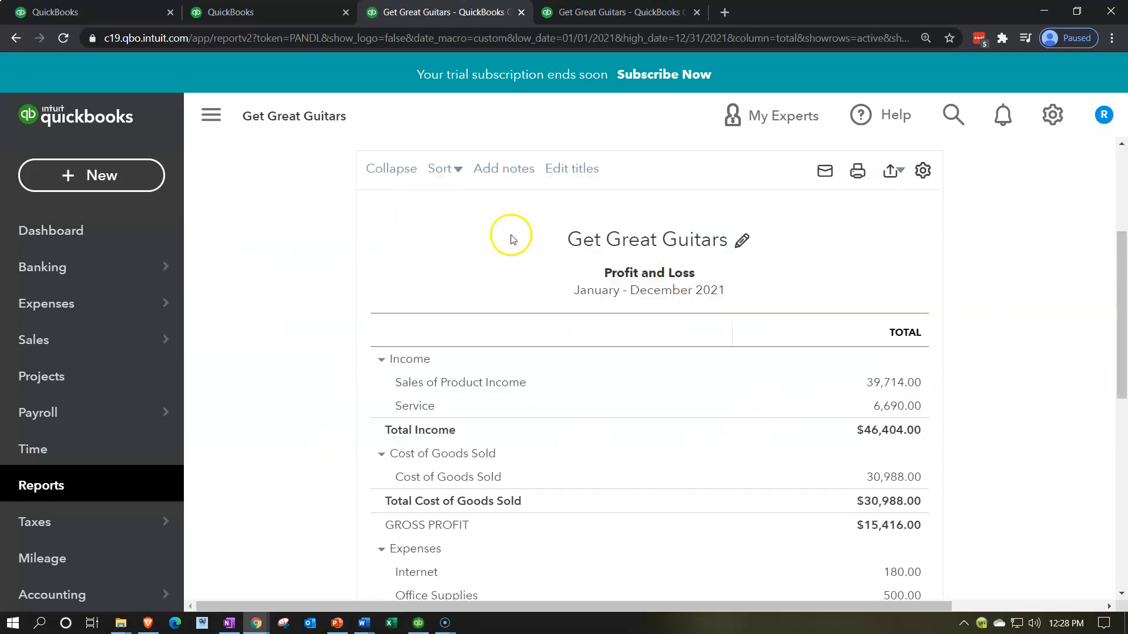
{"action": "left_click", "coordinate": [210, 117]}
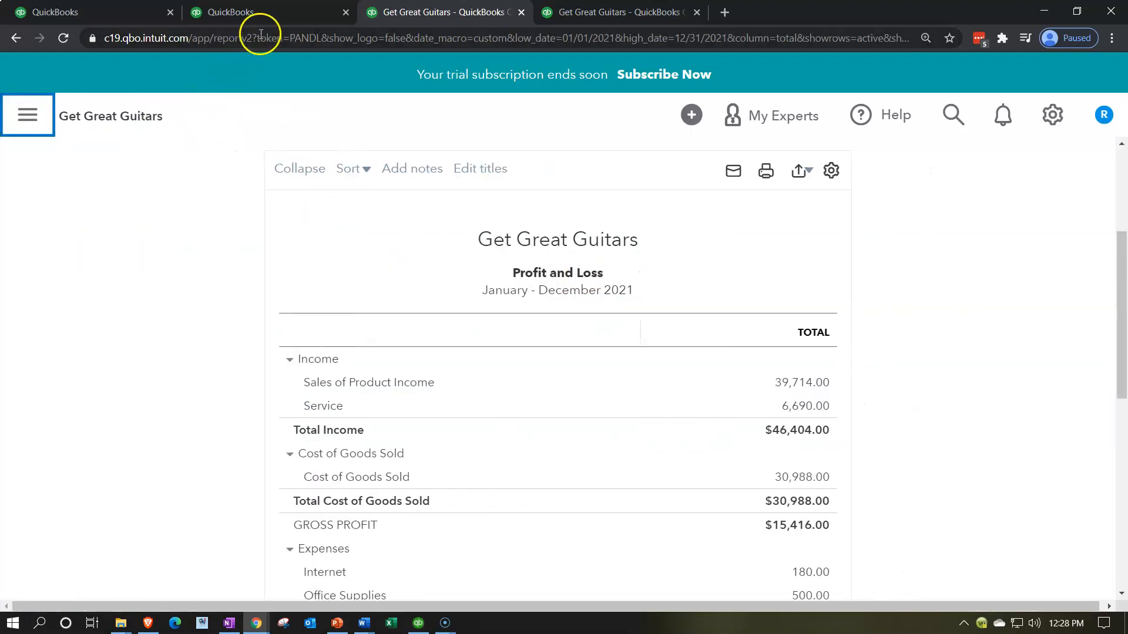
Step: Open the favorite Balance Sheet report in the second browser tab
{"action": "left_click", "coordinate": [281, 17]}
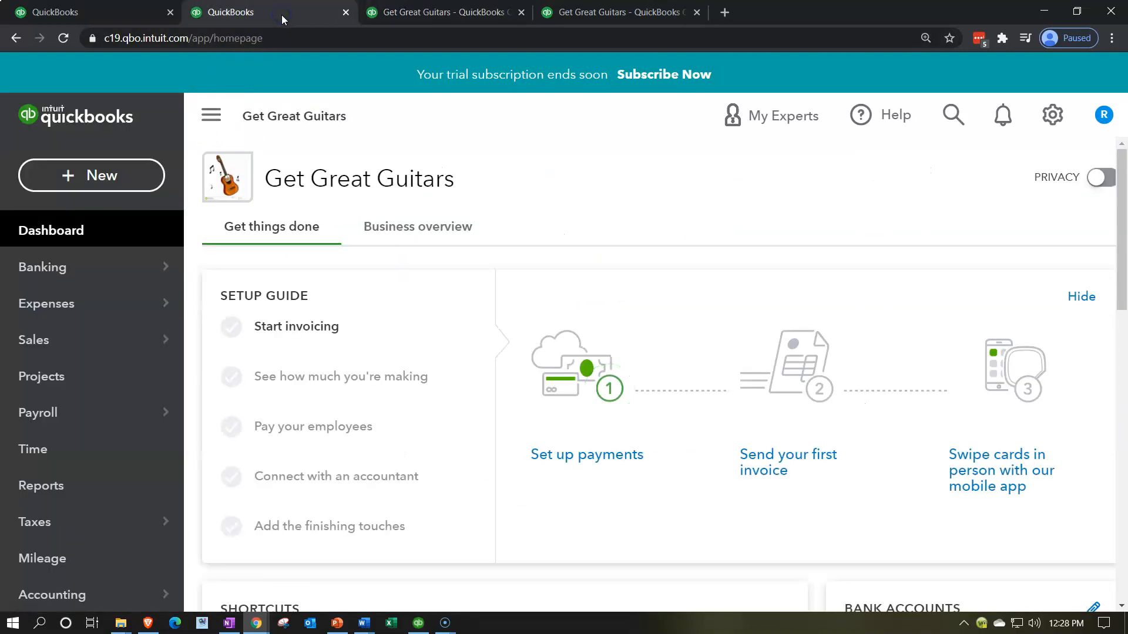
{"action": "left_click", "coordinate": [89, 480]}
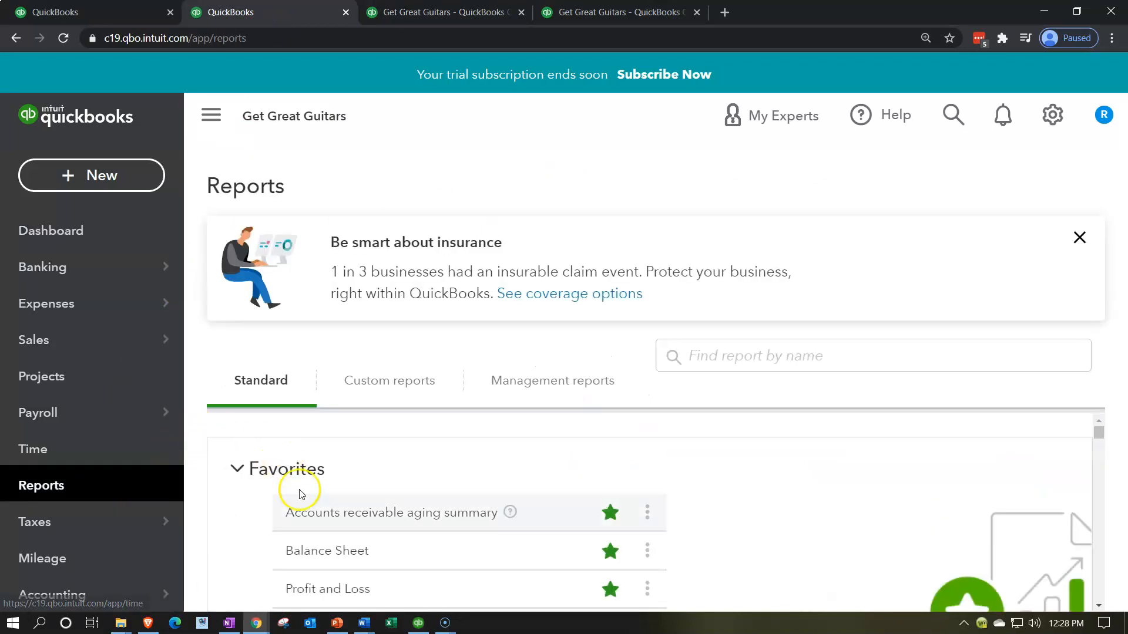
{"action": "left_click", "coordinate": [330, 556]}
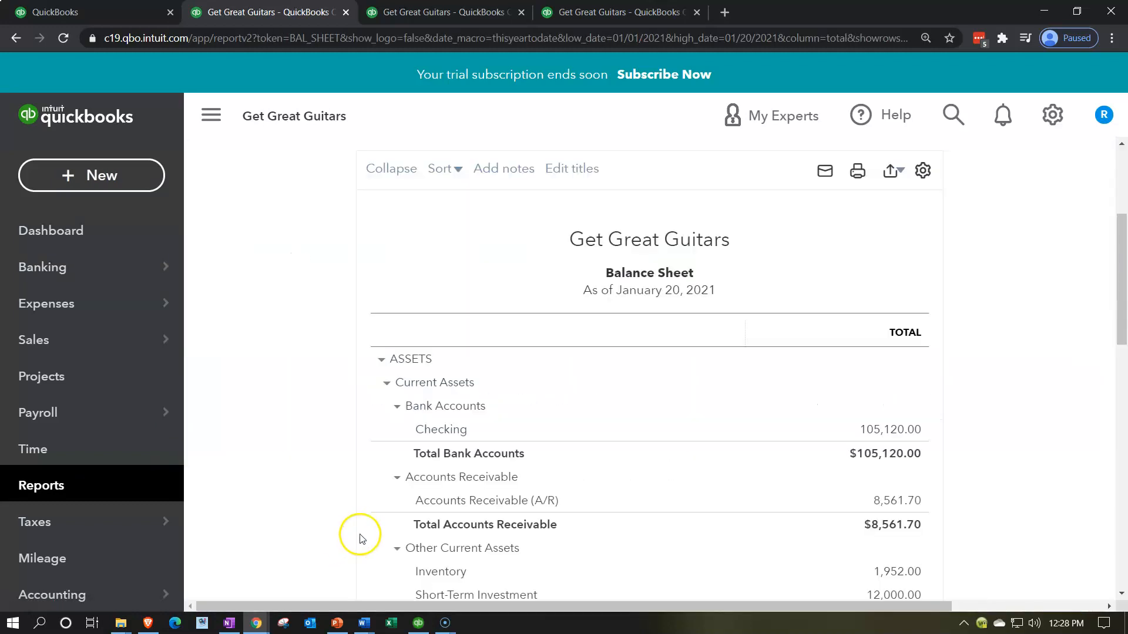
Step: Run the Balance Sheet report with an end date of 12/31/2021 and collapse the navigation sidebar
{"action": "left_click", "coordinate": [653, 257]}
{"action": "type", "text": "12/31/2021"}
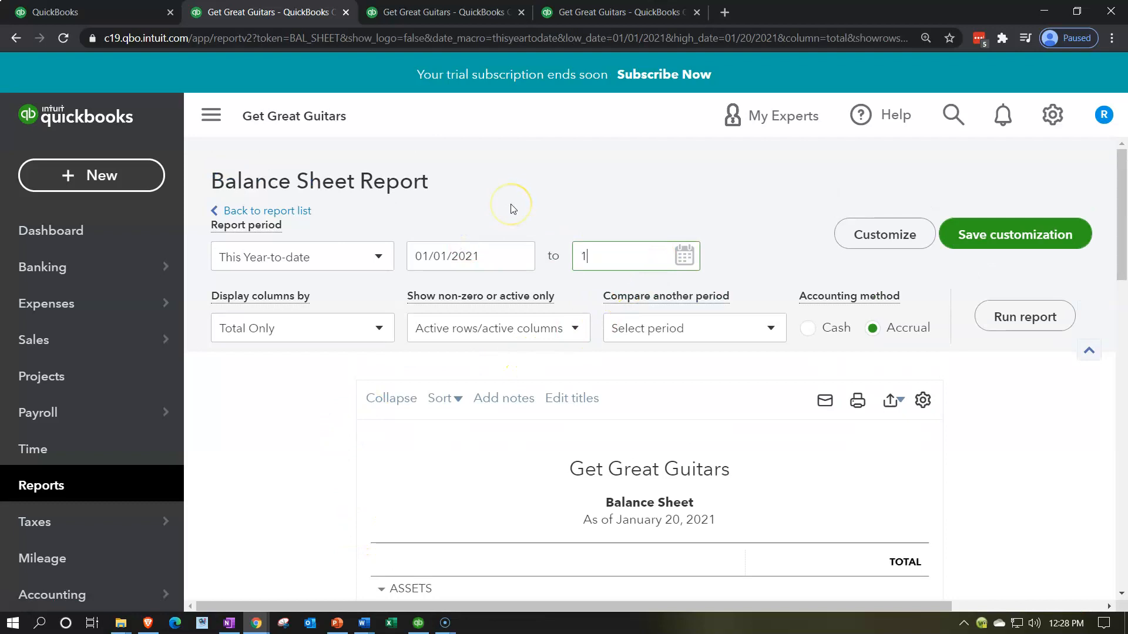
{"action": "left_click", "coordinate": [987, 318]}
{"action": "scroll", "coordinate": [923, 305], "scroll_direction": "down", "scroll_amount": 4}
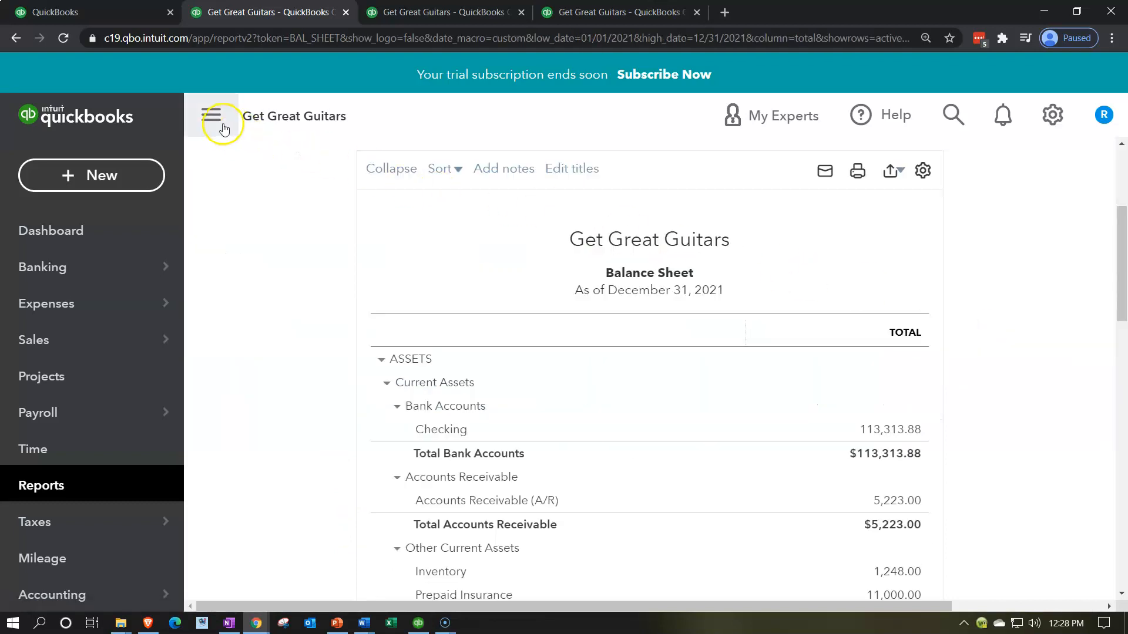
{"action": "left_click", "coordinate": [212, 115]}
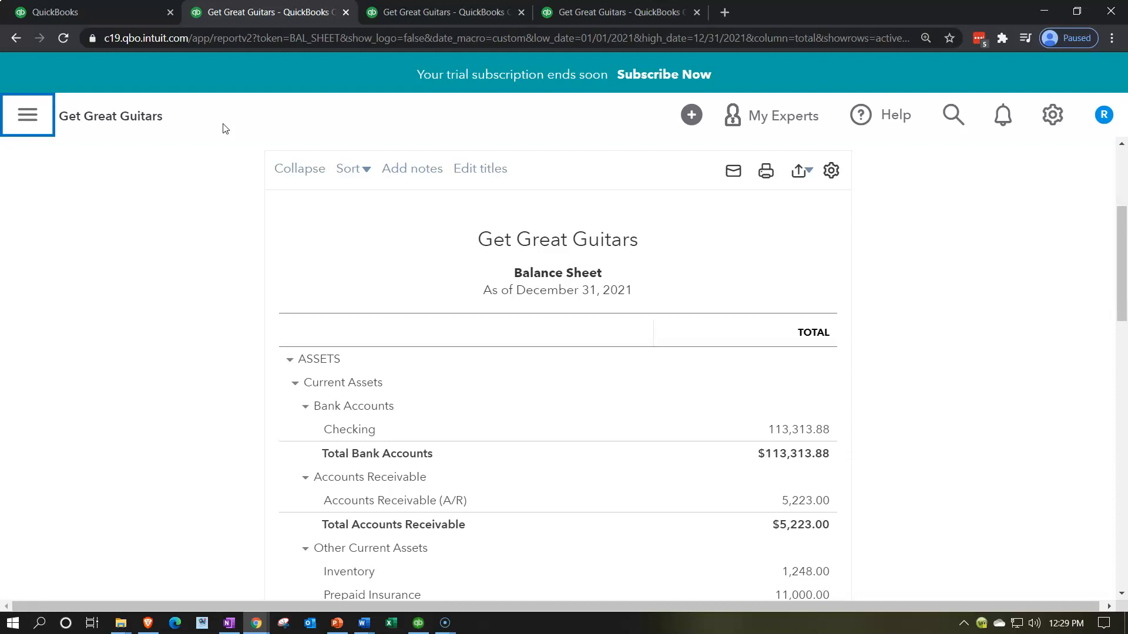
Step: Switch to QuickBooks Desktop to view its home page flowchart, and return to the online Balance Sheet
{"action": "left_click", "coordinate": [418, 624]}
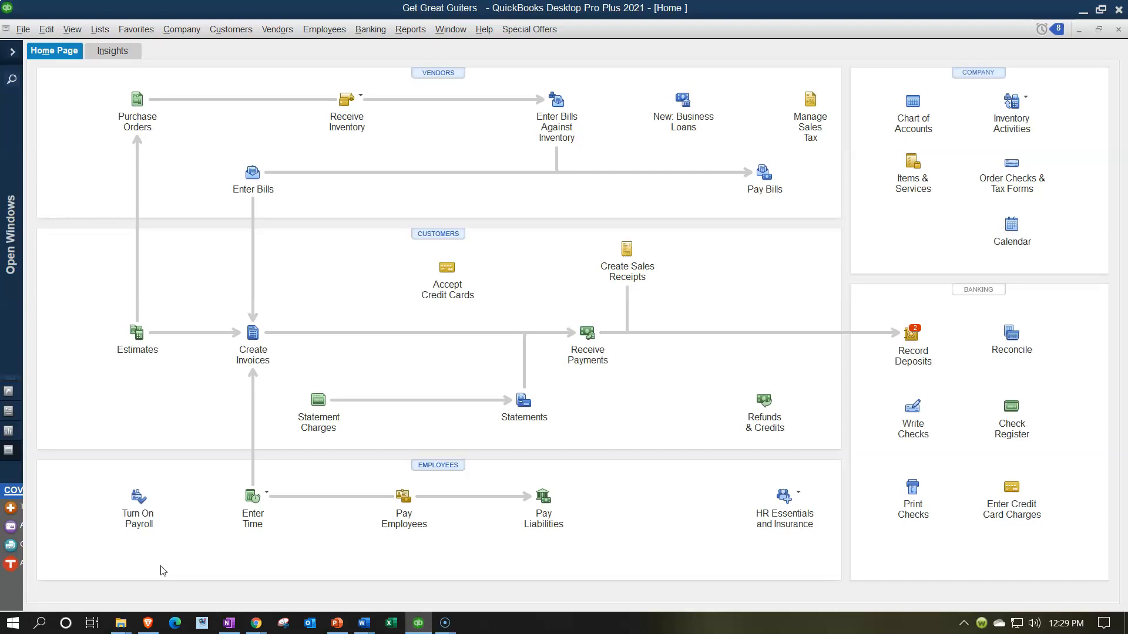
{"action": "left_click", "coordinate": [151, 540]}
{"action": "left_click", "coordinate": [1081, 14]}
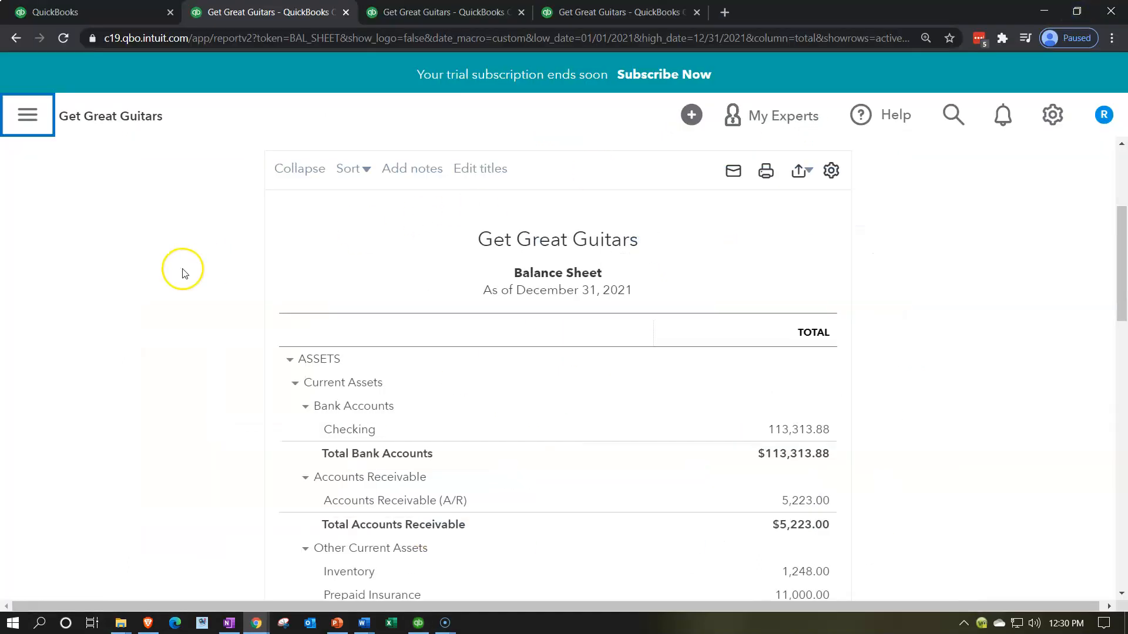
Step: Open the Products and Services list in the first browser tab and reduce the page zoom to 100%
{"action": "left_click", "coordinate": [111, 21]}
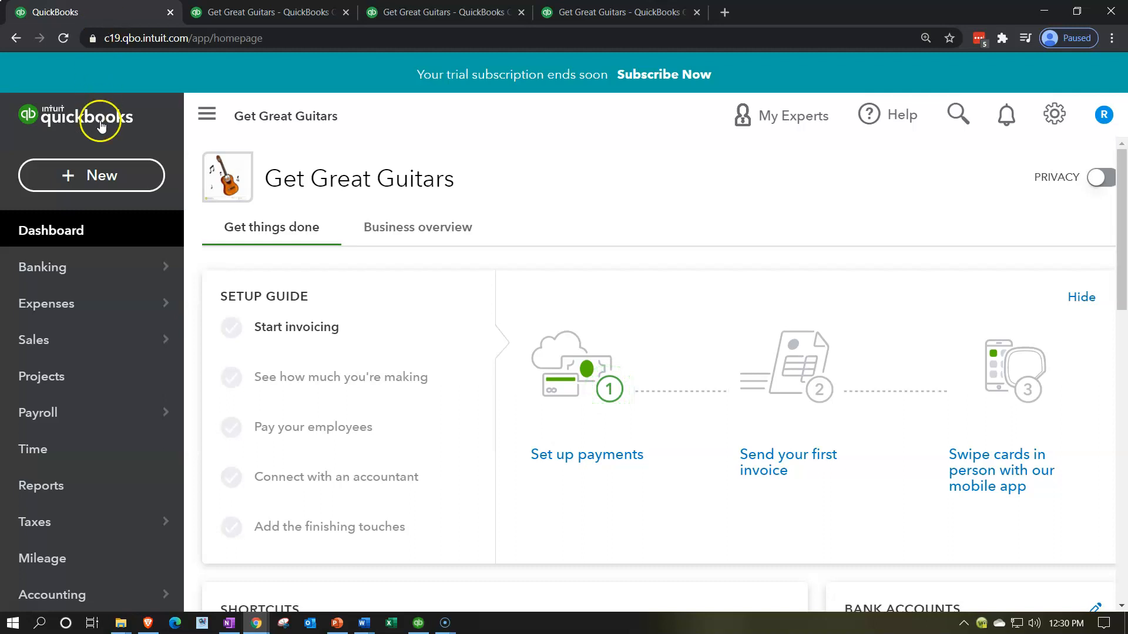
{"action": "mouse_move", "coordinate": [90, 297]}
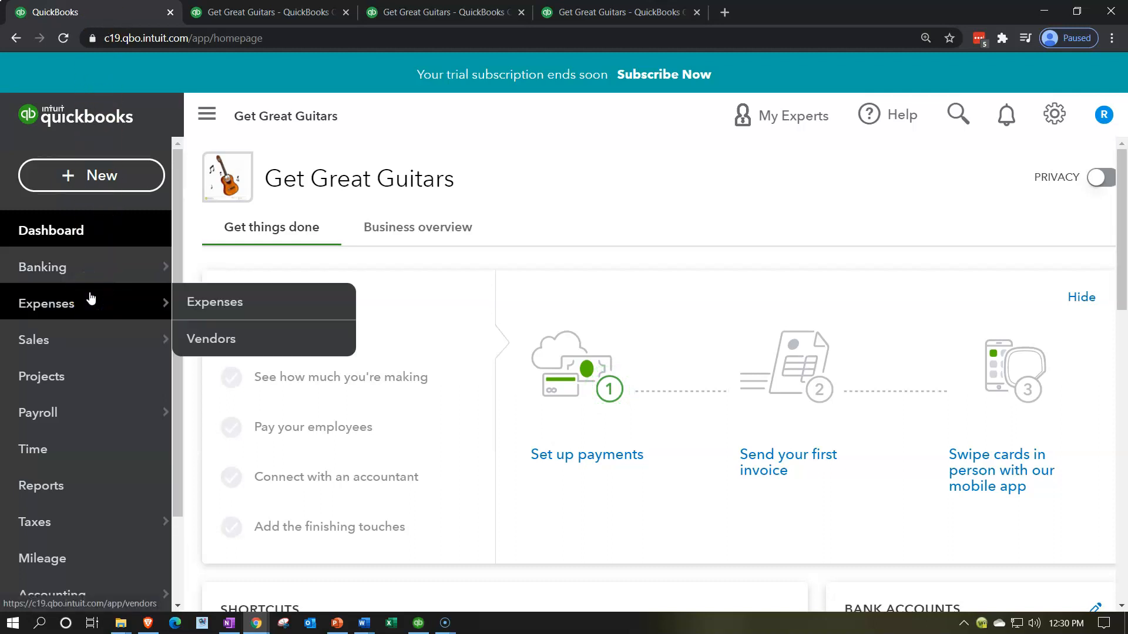
{"action": "left_click", "coordinate": [79, 336]}
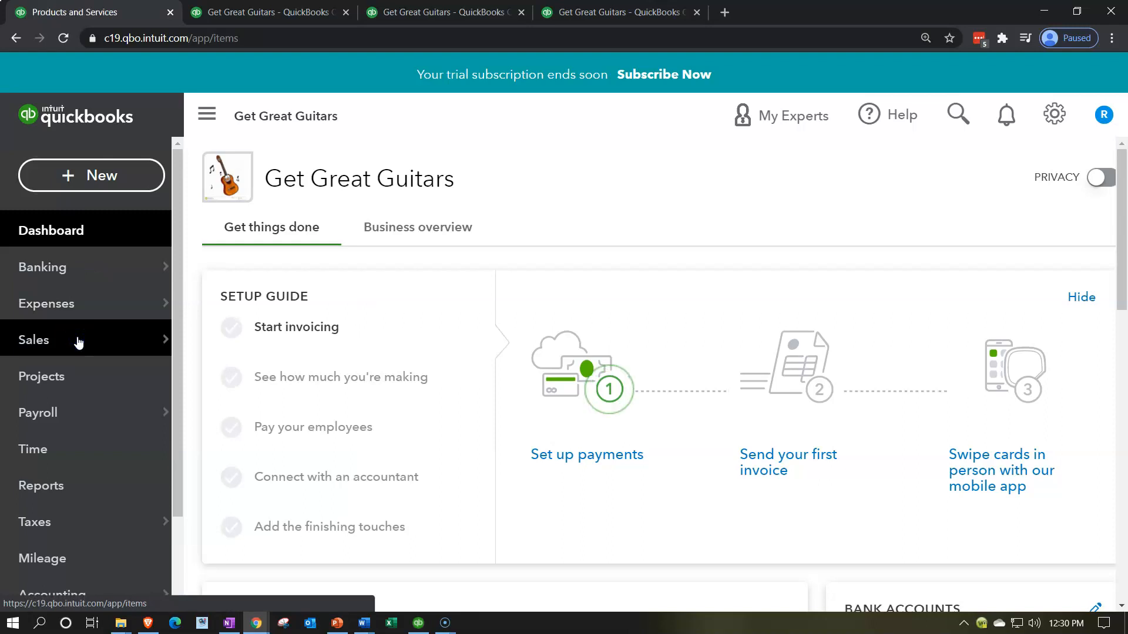
{"action": "left_click", "coordinate": [232, 355]}
{"action": "key", "text": "ctrl+minus"}
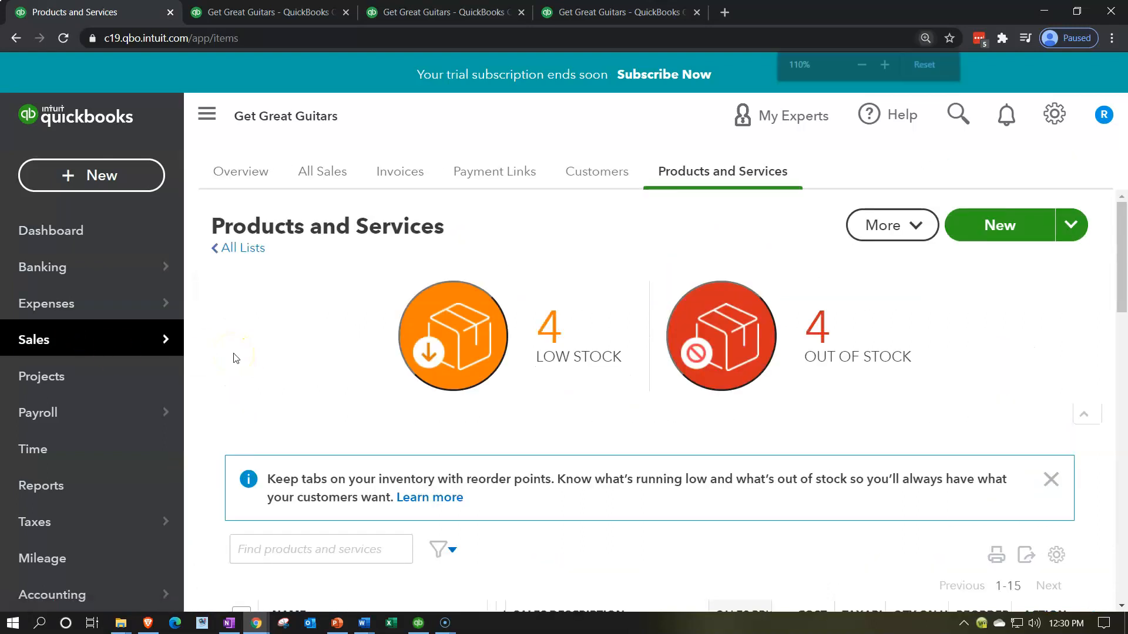
{"action": "key", "text": "ctrl+minus"}
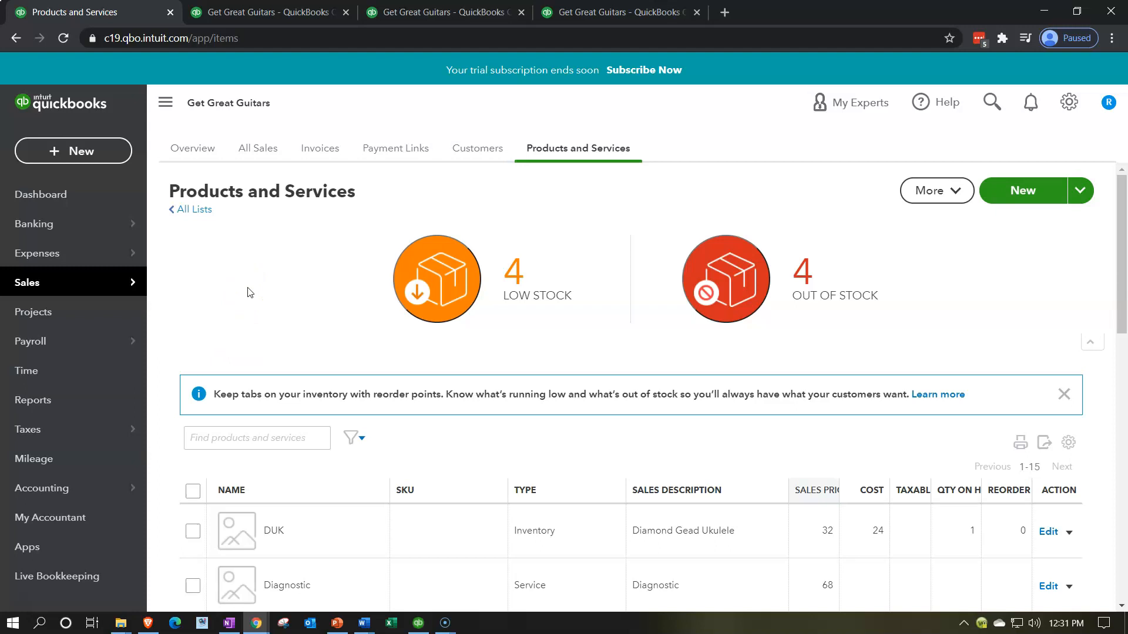
Step: Start a new Service item and name it "Angela Guitar Lessons"
{"action": "left_click", "coordinate": [1037, 189]}
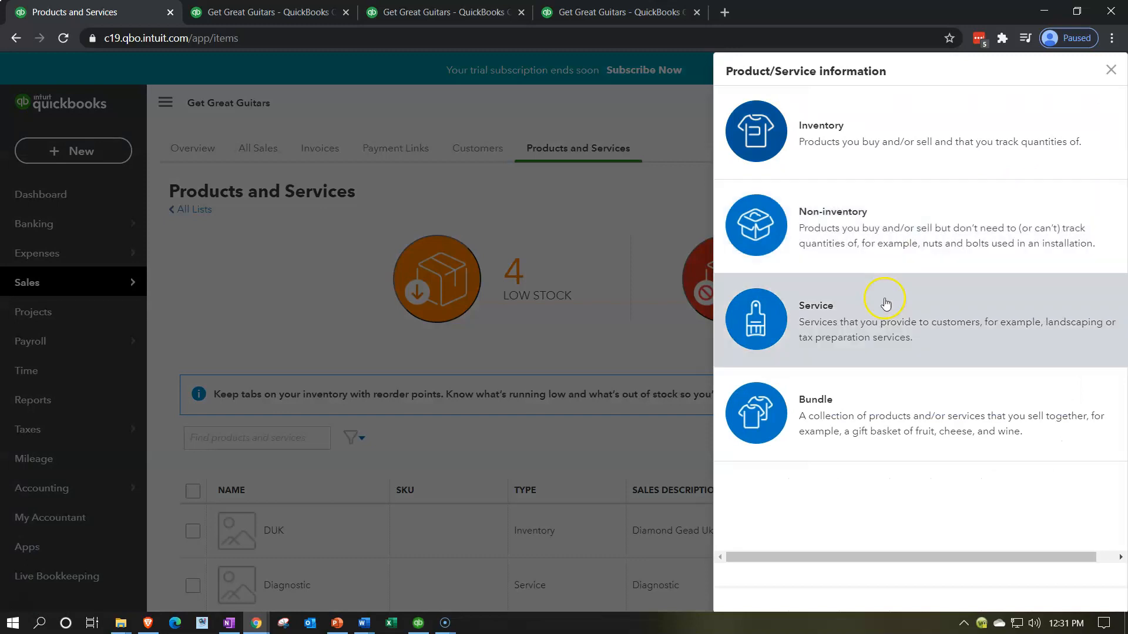
{"action": "left_click", "coordinate": [861, 326]}
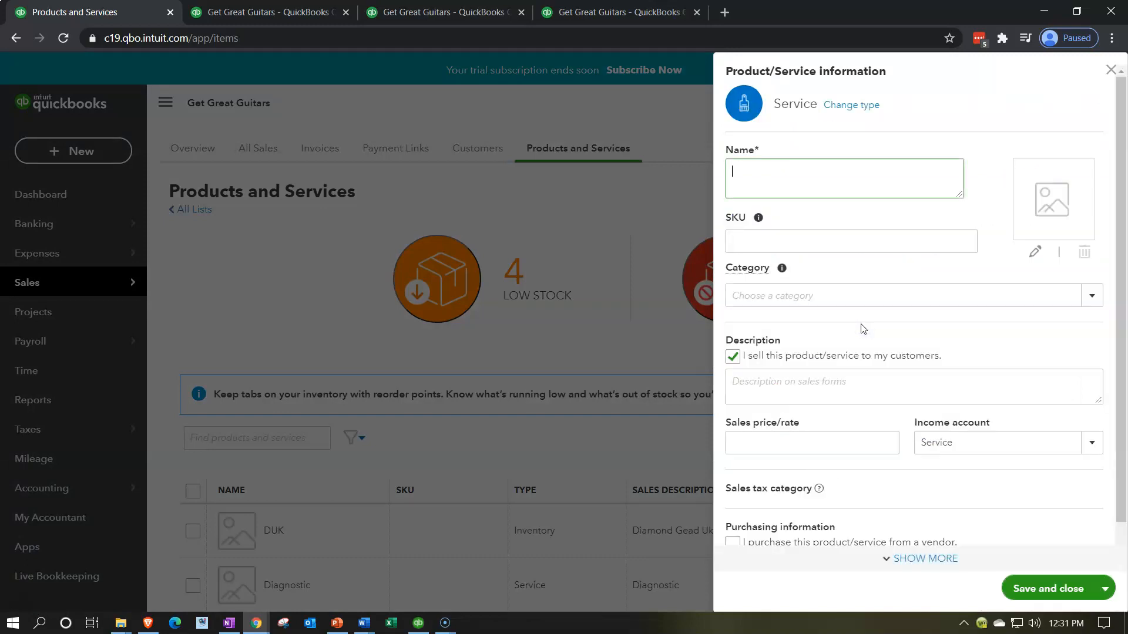
{"action": "type", "text": "Angela Guitar"}
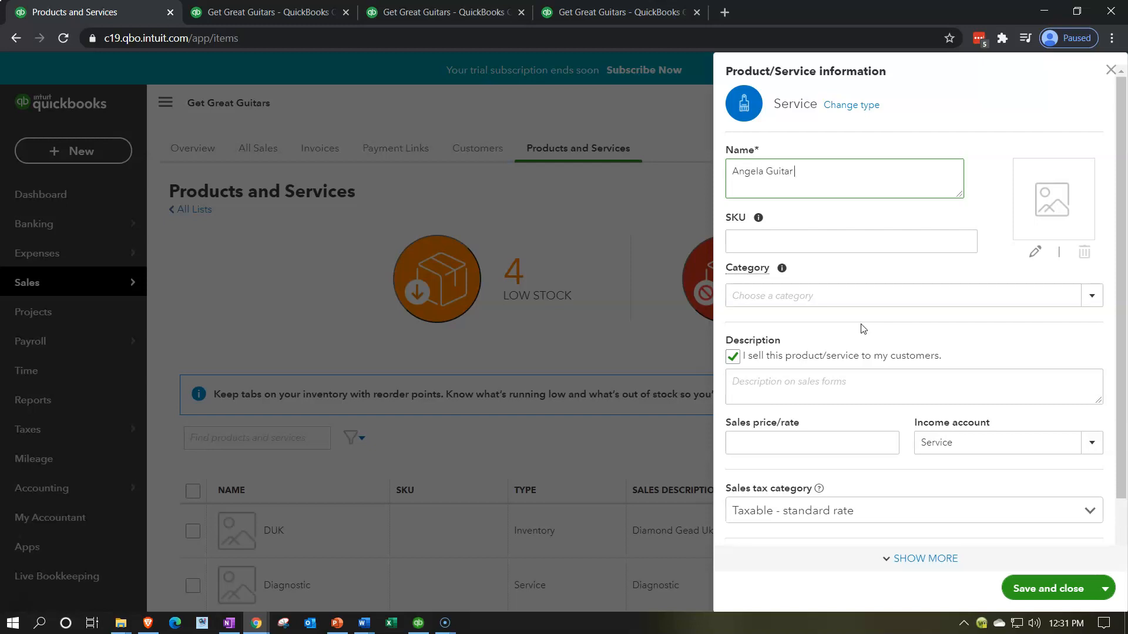
{"action": "type", "text": " Lessin"}
{"action": "key", "text": "BackSpace"}
{"action": "key", "text": "BackSpace"}
{"action": "type", "text": "o"}
Step: Copy the service's name into its description for sales forms
{"action": "key", "text": "shift+Left"}
{"action": "key", "text": "shift+Left"}
{"action": "key", "text": "shift+Left"}
{"action": "key", "text": "shift+Left"}
{"action": "key", "text": "shift+Left"}
{"action": "key", "text": "shift+Left"}
{"action": "key", "text": "shift+Left"}
{"action": "key", "text": "shift+Left"}
{"action": "key", "text": "shift+Left"}
{"action": "key", "text": "shift+Left"}
{"action": "key", "text": "shift+Left"}
{"action": "key", "text": "shift+Left"}
{"action": "key", "text": "shift+Left"}
{"action": "key", "text": "shift+Left"}
{"action": "key", "text": "shift+Left"}
{"action": "key", "text": "shift+Left"}
{"action": "key", "text": "shift+Left"}
{"action": "key", "text": "shift+Left"}
{"action": "key", "text": "shift+Left"}
{"action": "key", "text": "shift+Left"}
{"action": "key", "text": "ctrl+c"}
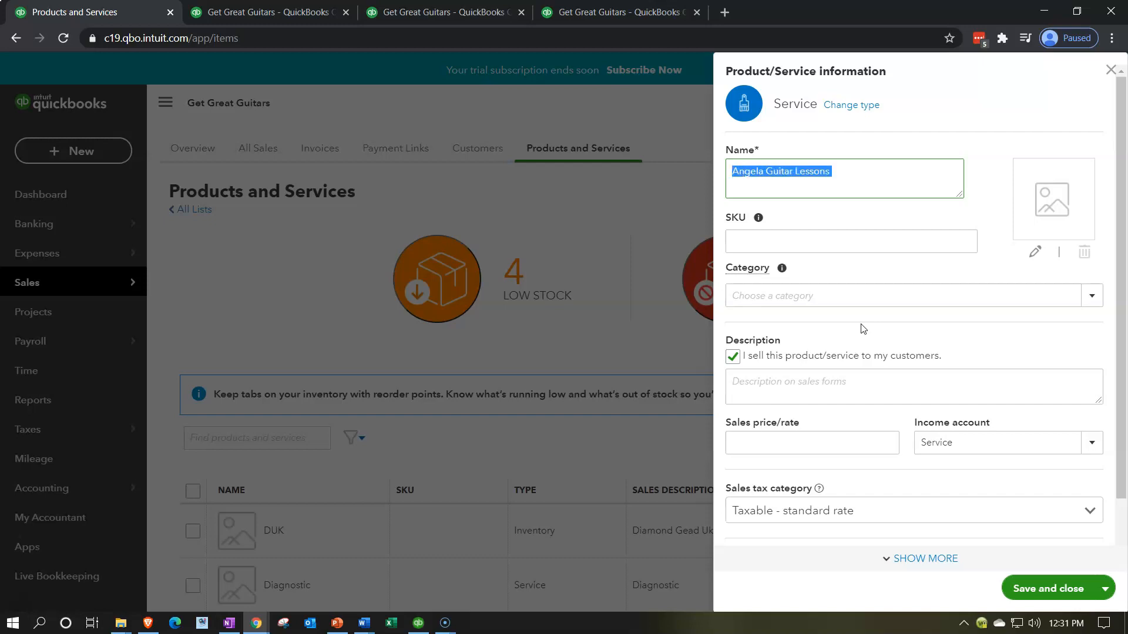
{"action": "scroll", "coordinate": [830, 324], "scroll_direction": "down", "scroll_amount": 1}
{"action": "left_click", "coordinate": [819, 327]}
{"action": "key", "text": "ctrl+v"}
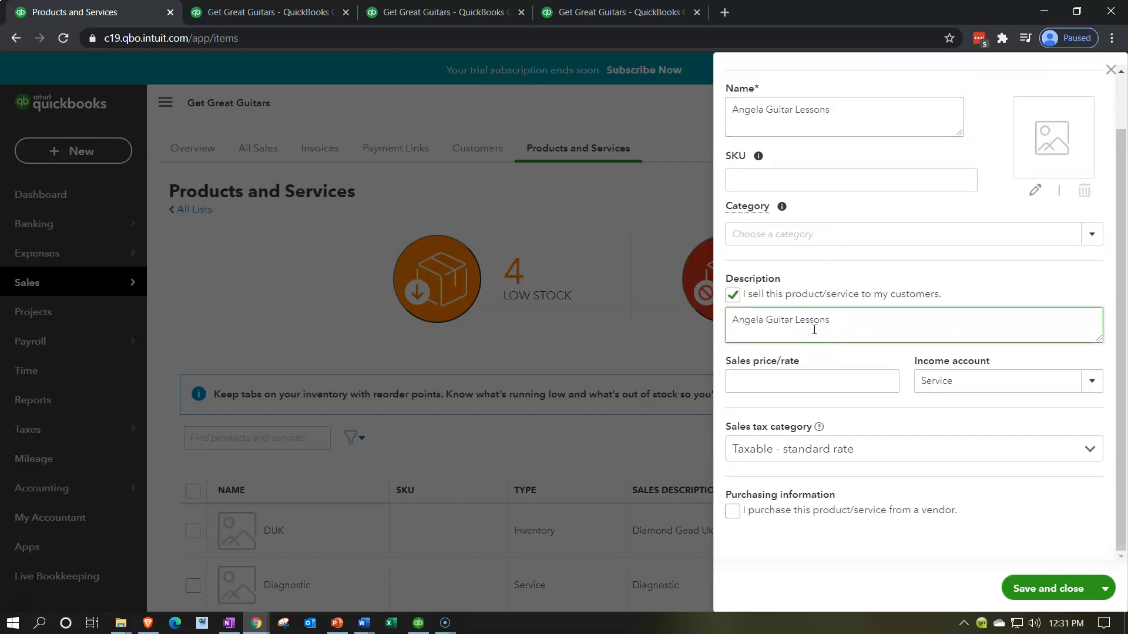
Step: Set the guitar lessons item's sales price to 150
{"action": "left_click", "coordinate": [816, 381]}
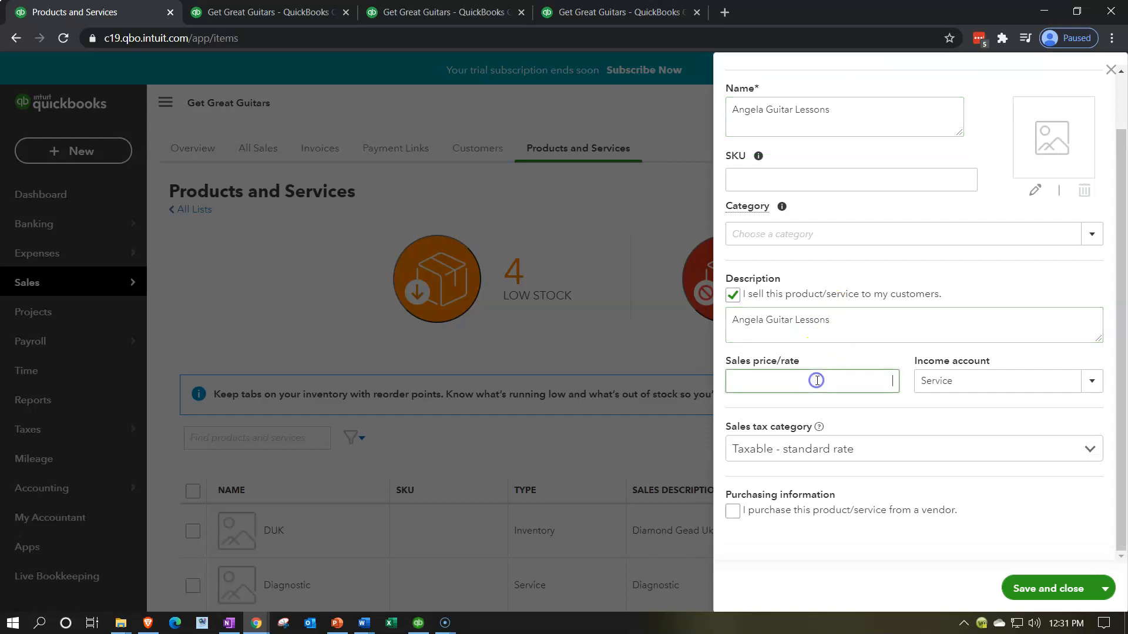
{"action": "type", "text": "150"}
{"action": "key", "text": "Tab"}
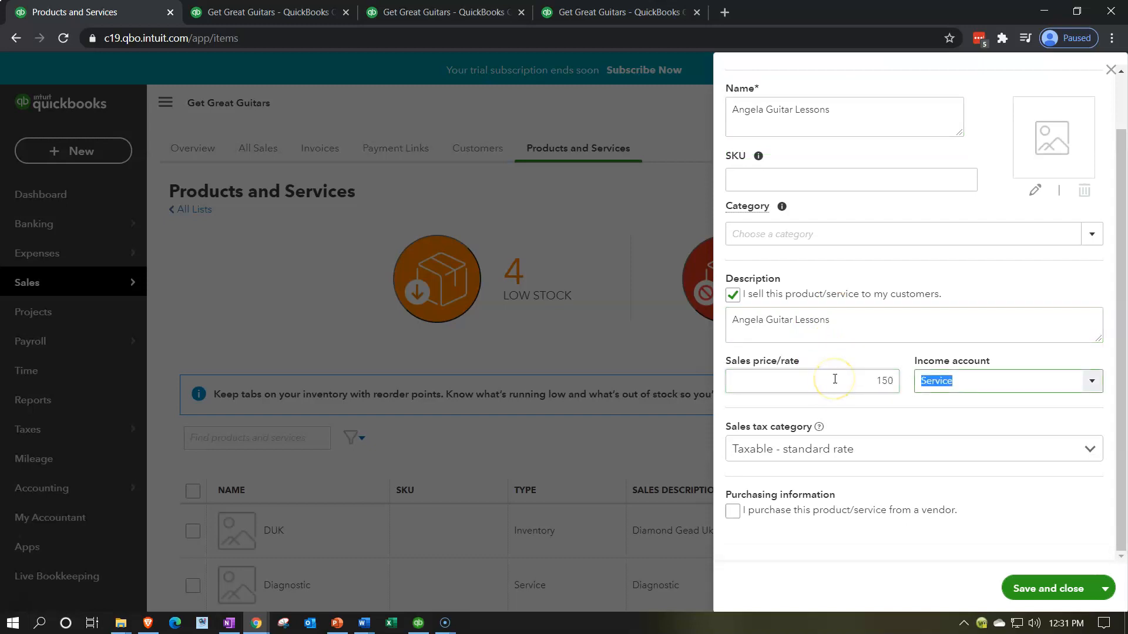
Step: Start a new income account for the item and set its detail type to Other Primary Income
{"action": "left_click", "coordinate": [1094, 382]}
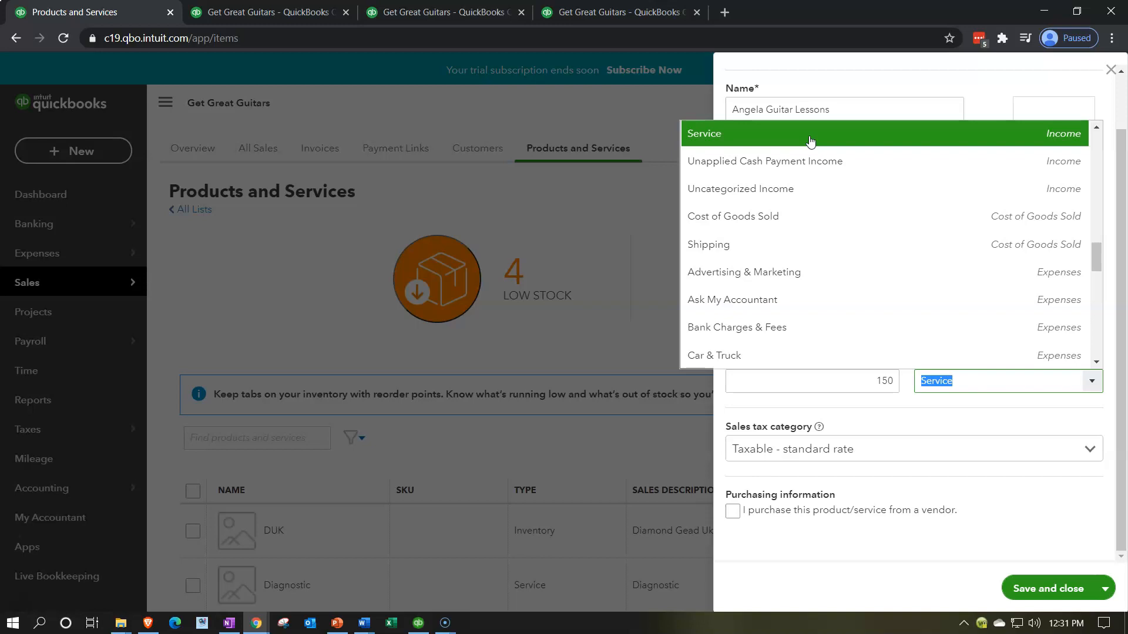
{"action": "left_click", "coordinate": [841, 232]}
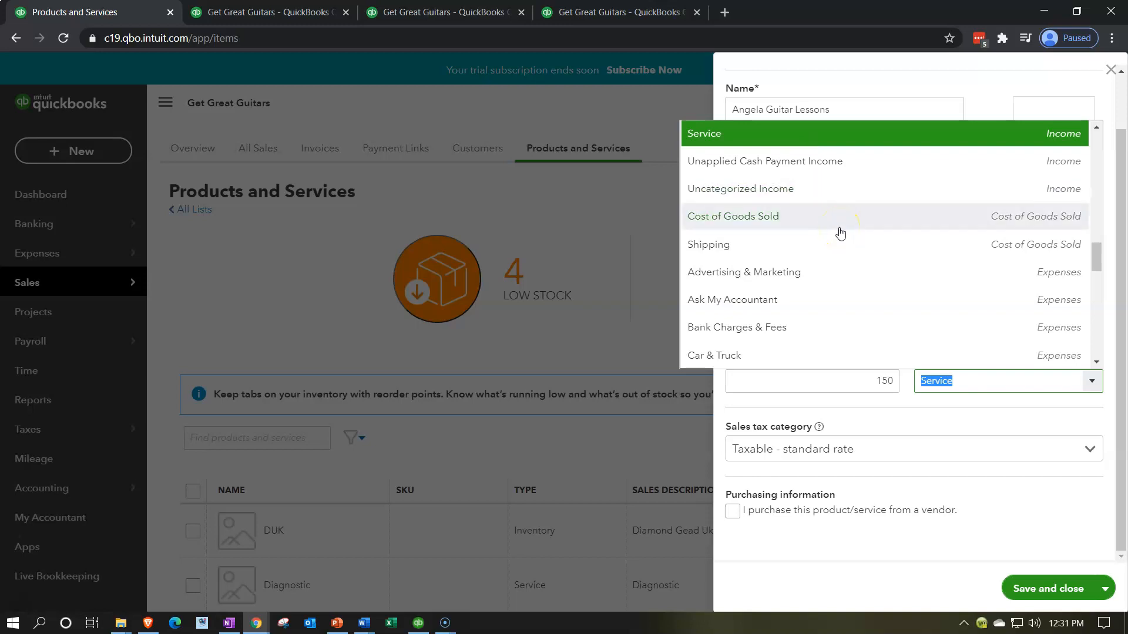
{"action": "scroll", "coordinate": [840, 232], "scroll_direction": "up", "scroll_amount": 10}
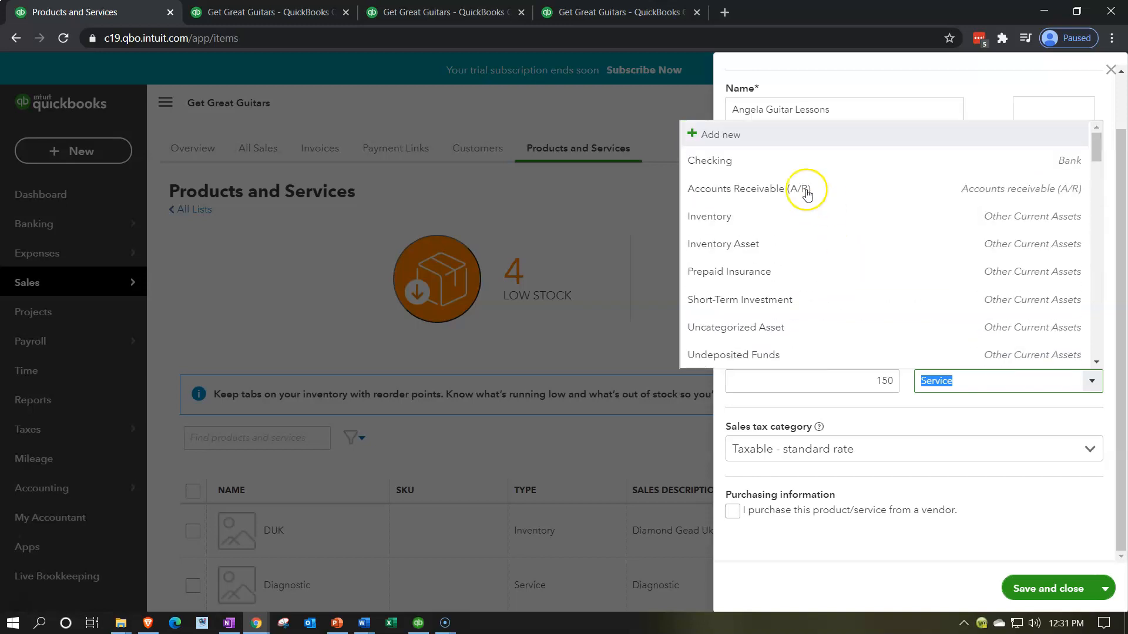
{"action": "left_click", "coordinate": [745, 136]}
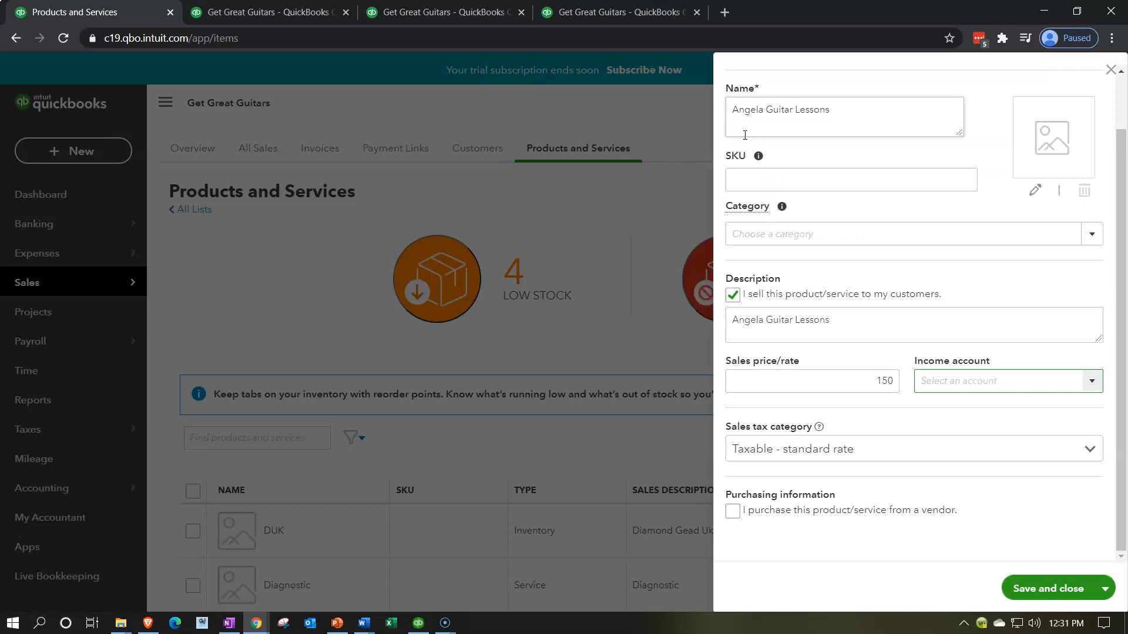
{"action": "left_click", "coordinate": [1093, 378]}
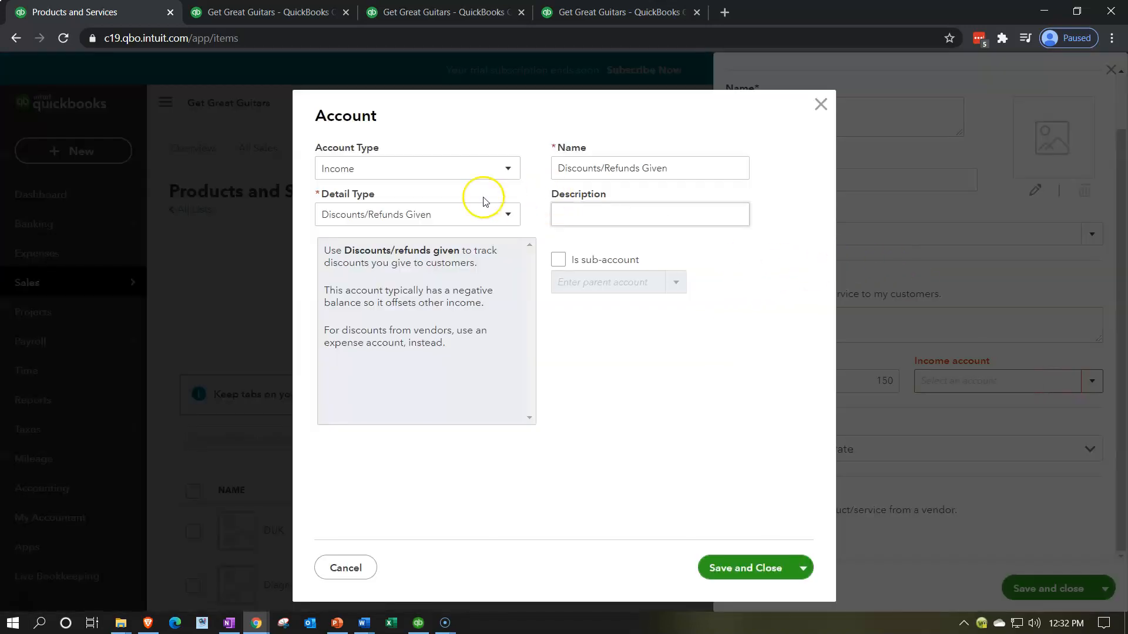
{"action": "left_click", "coordinate": [415, 214]}
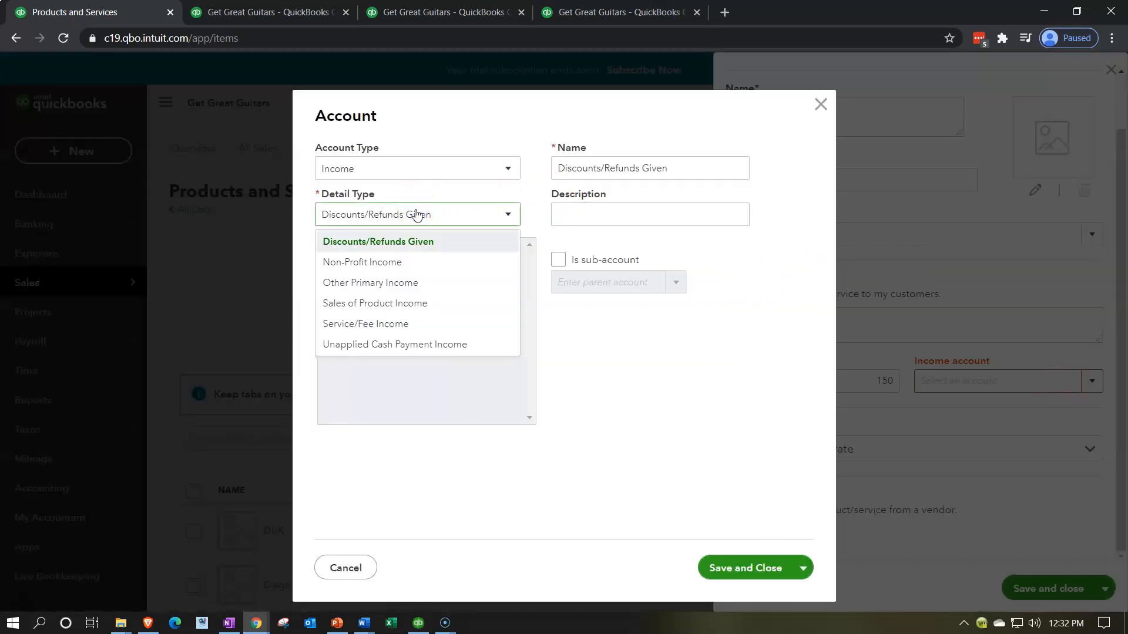
{"action": "left_click", "coordinate": [404, 283]}
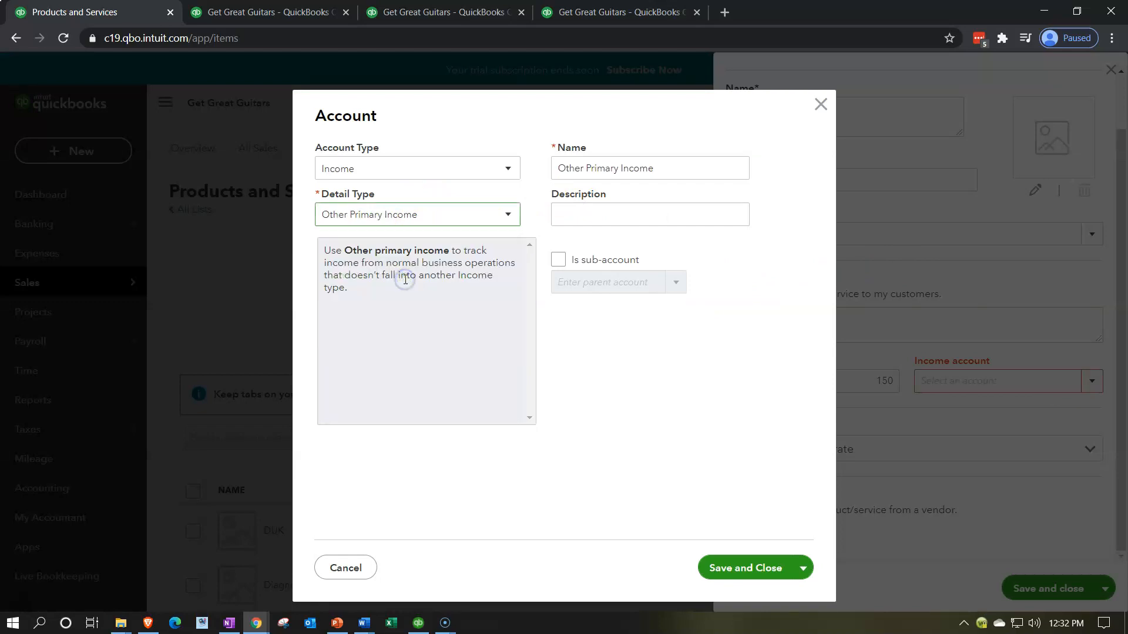
Step: Name the new income account "Guitar Lessons" and save it as the item's income account
{"action": "left_click_drag", "start_coordinate": [642, 177], "coordinate": [446, 176]}
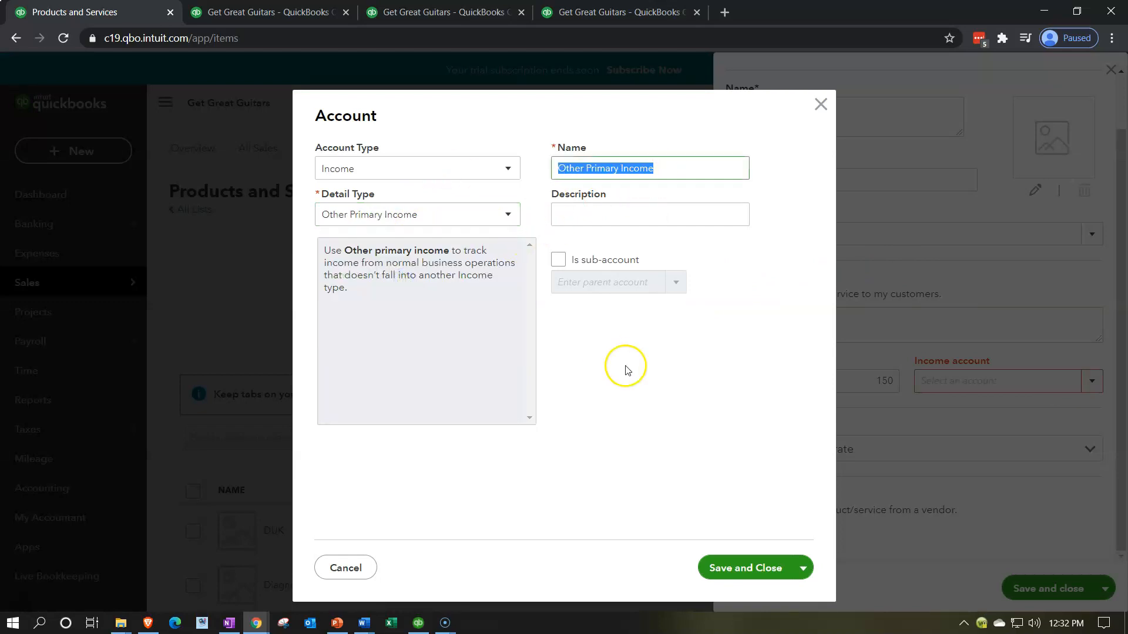
{"action": "type", "text": "Guitar "}
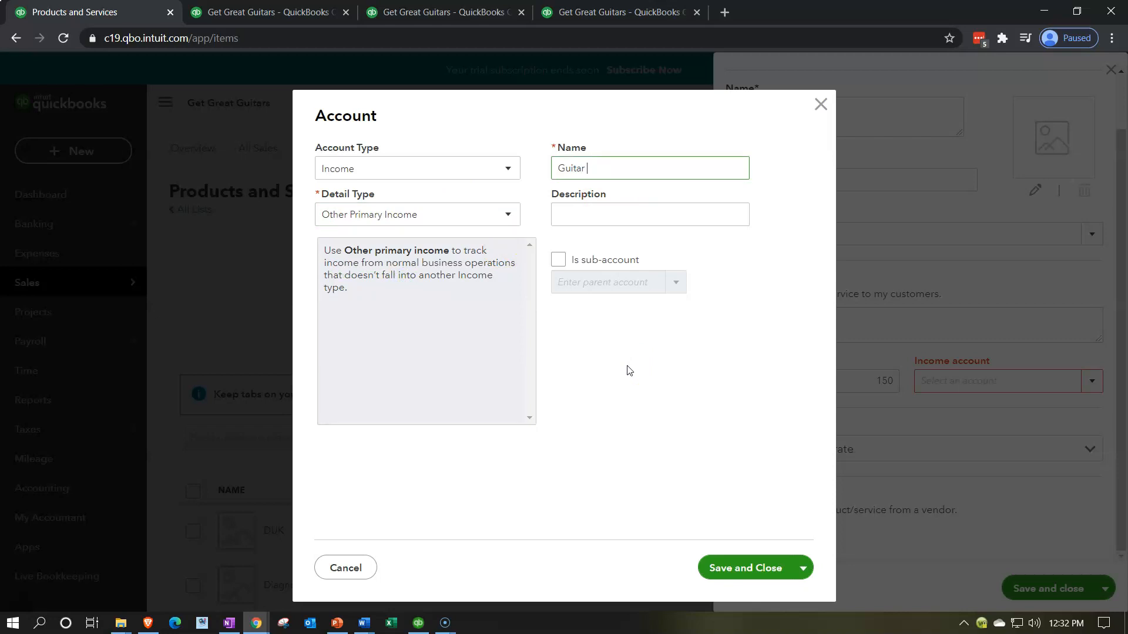
{"action": "type", "text": "Lessons"}
{"action": "key", "text": "Tab"}
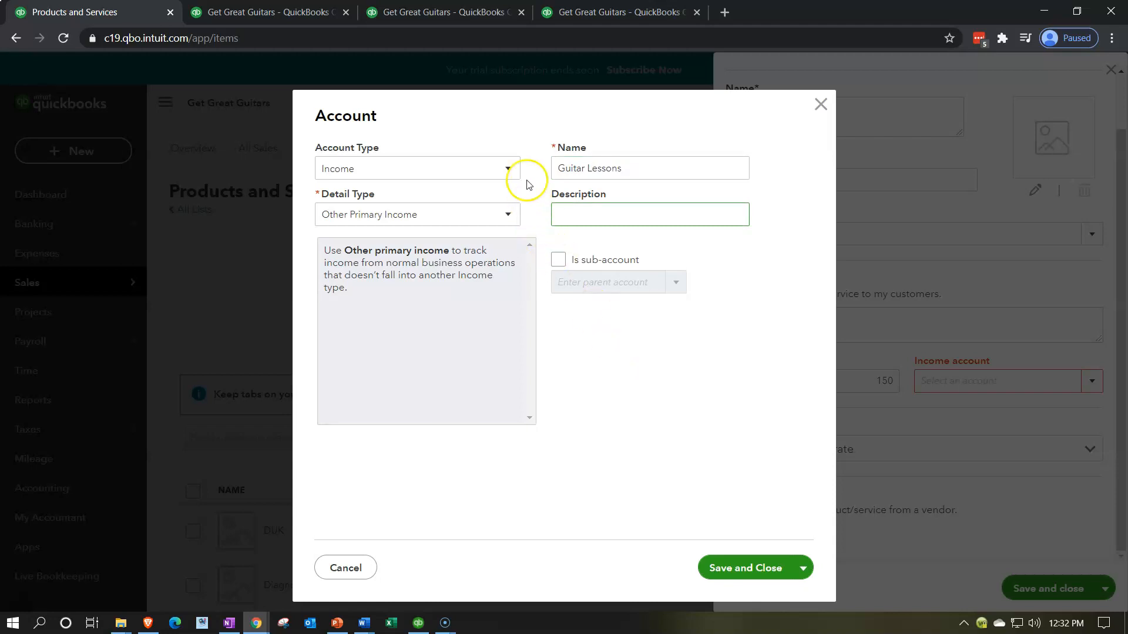
{"action": "left_click", "coordinate": [728, 567]}
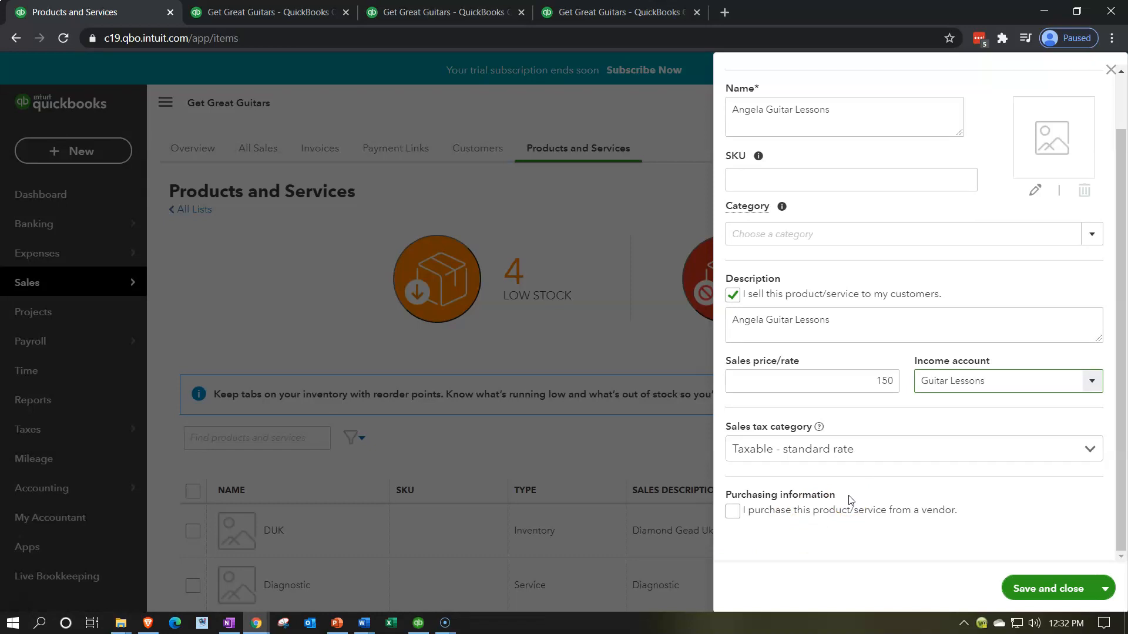
Step: Set the item's sales tax category to Nontaxable and save the item
{"action": "left_click", "coordinate": [1087, 449]}
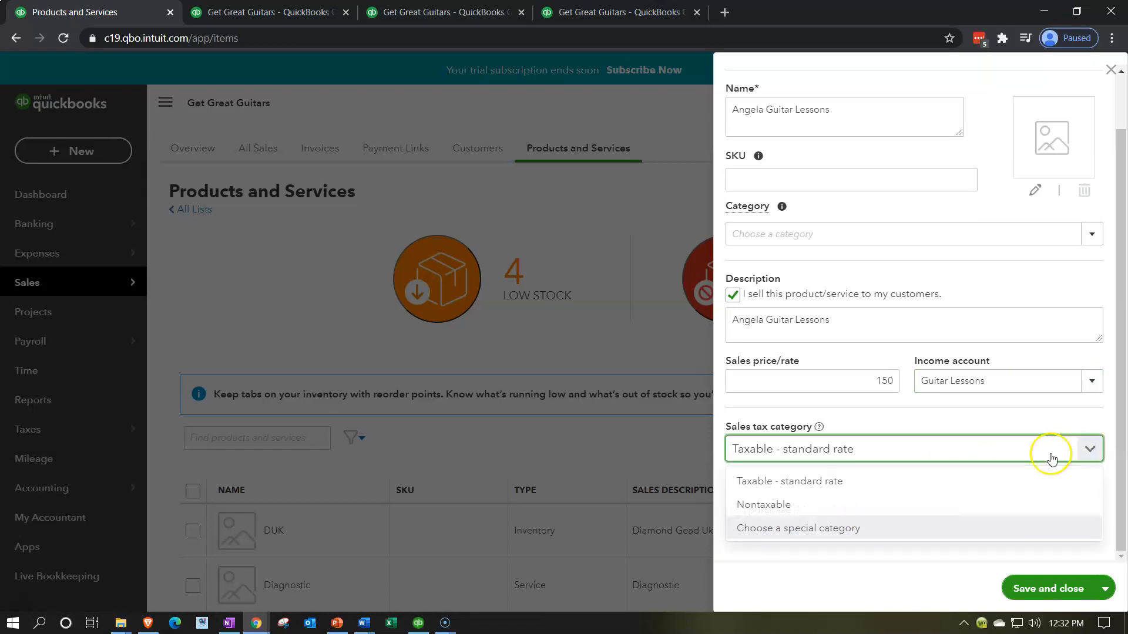
{"action": "left_click", "coordinate": [831, 505]}
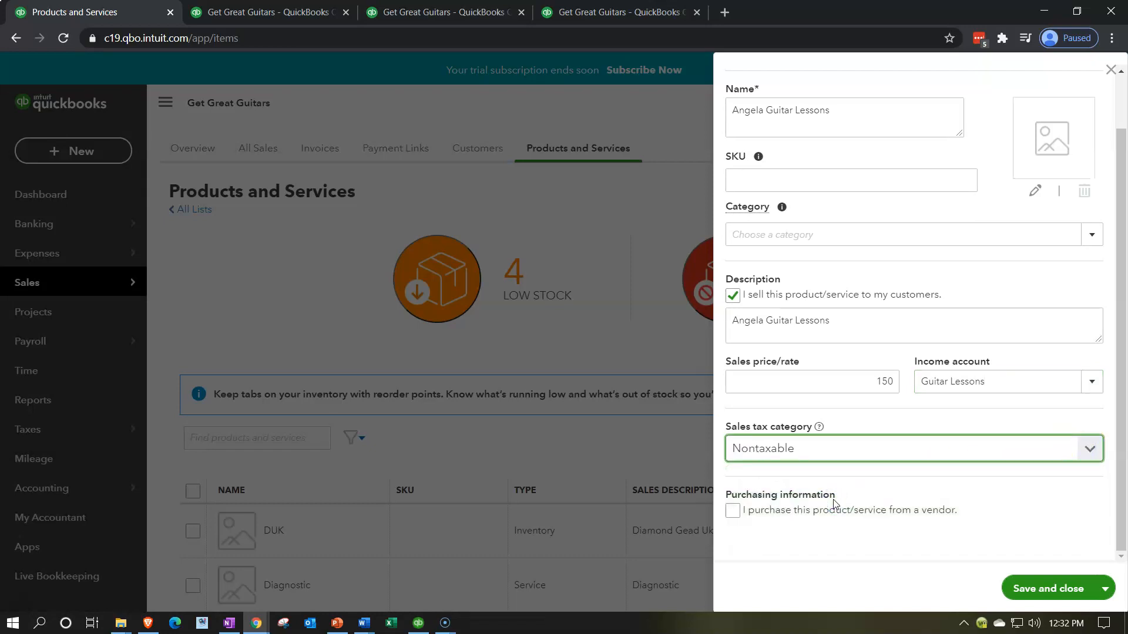
{"action": "left_click", "coordinate": [1041, 587]}
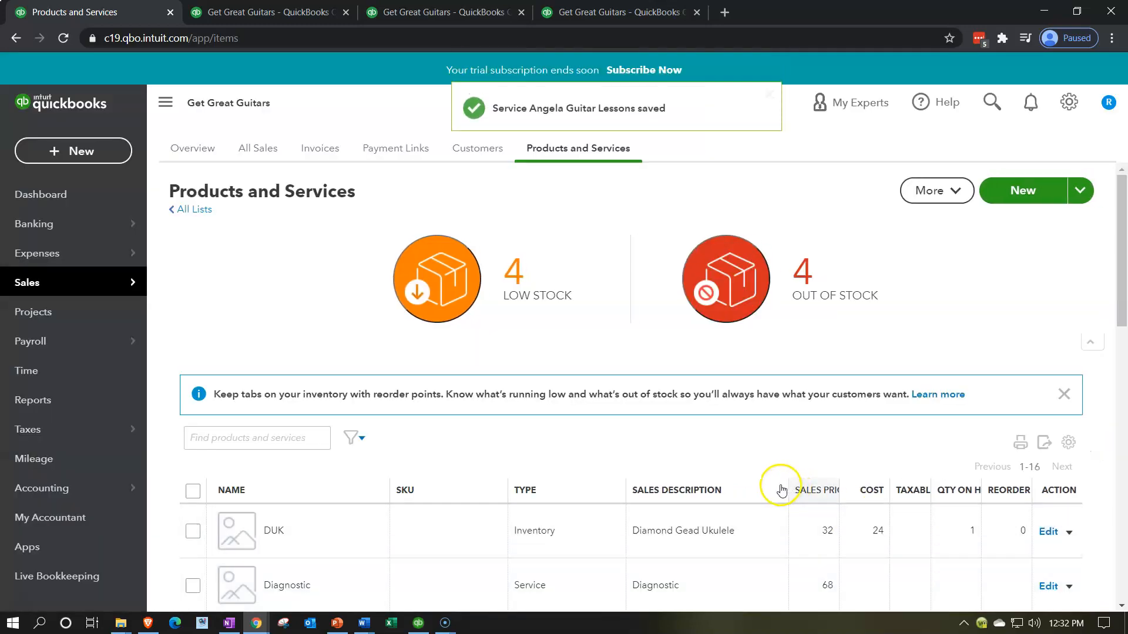
Step: Start another new Service item and name it "Jody Guitar Lessons"
{"action": "scroll", "coordinate": [787, 484], "scroll_direction": "down", "scroll_amount": 3}
{"action": "scroll", "coordinate": [781, 491], "scroll_direction": "down", "scroll_amount": 3}
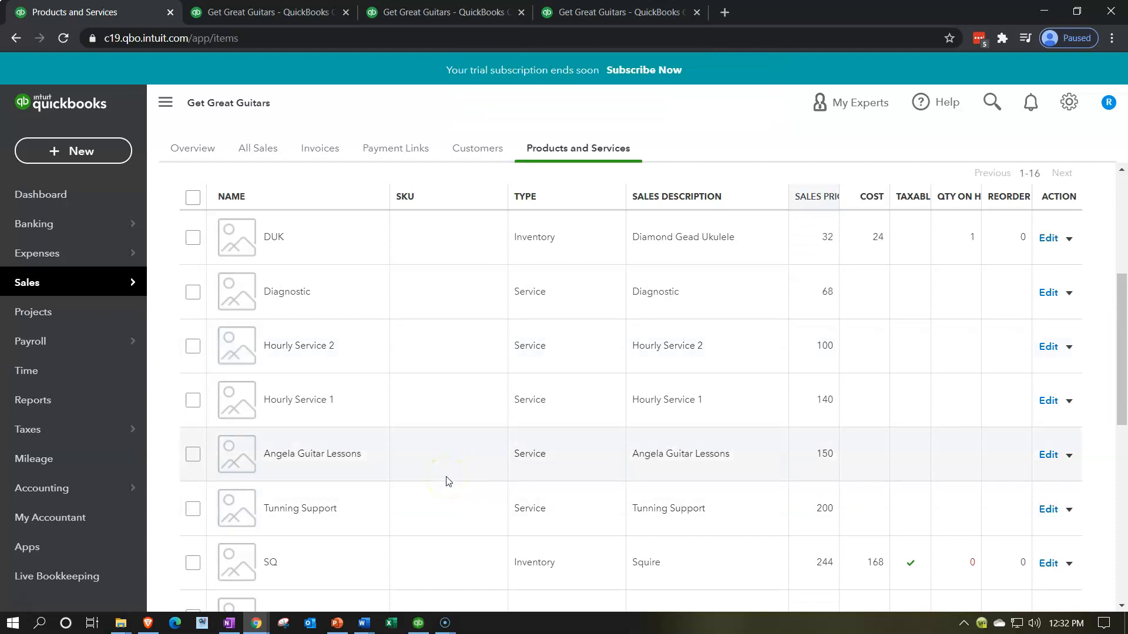
{"action": "scroll", "coordinate": [605, 507], "scroll_direction": "up", "scroll_amount": 6}
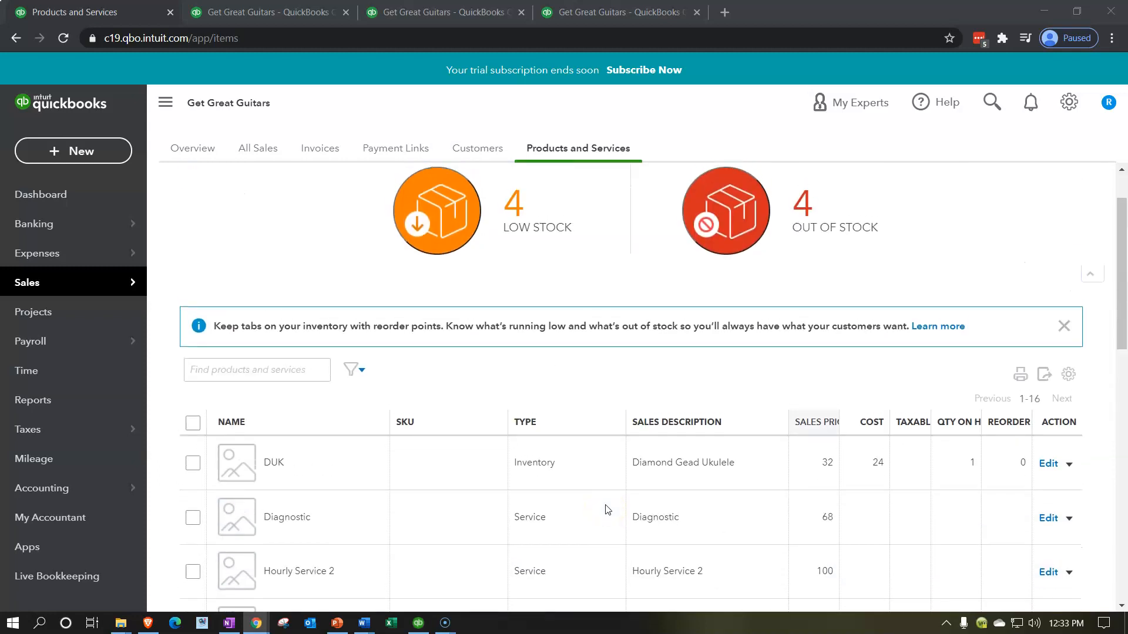
{"action": "left_click", "coordinate": [1005, 205]}
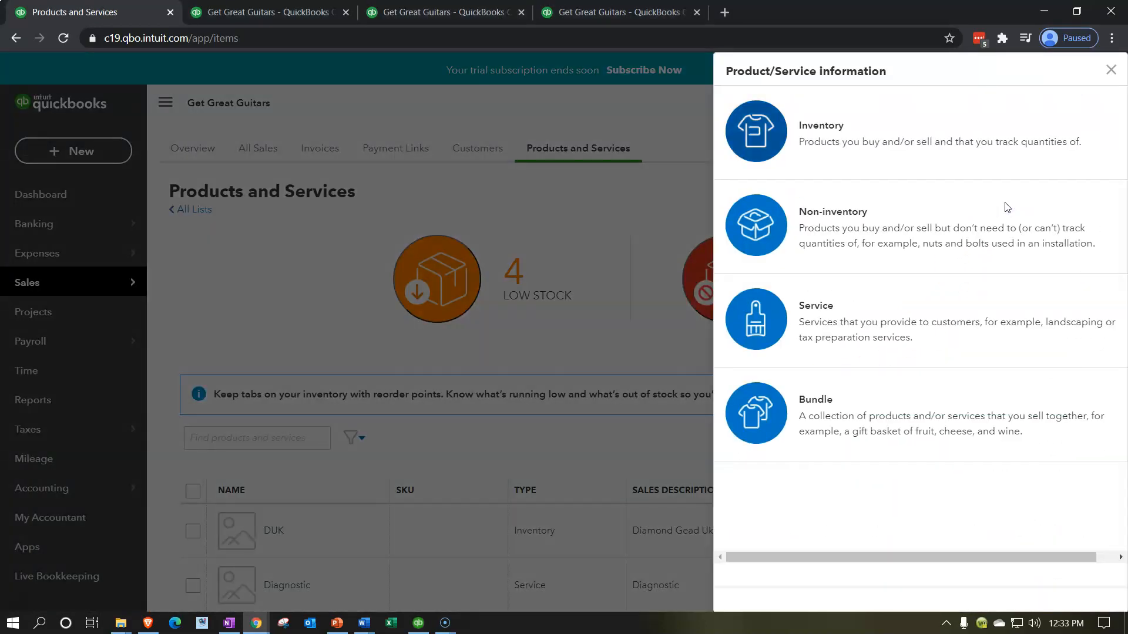
{"action": "left_click", "coordinate": [867, 317]}
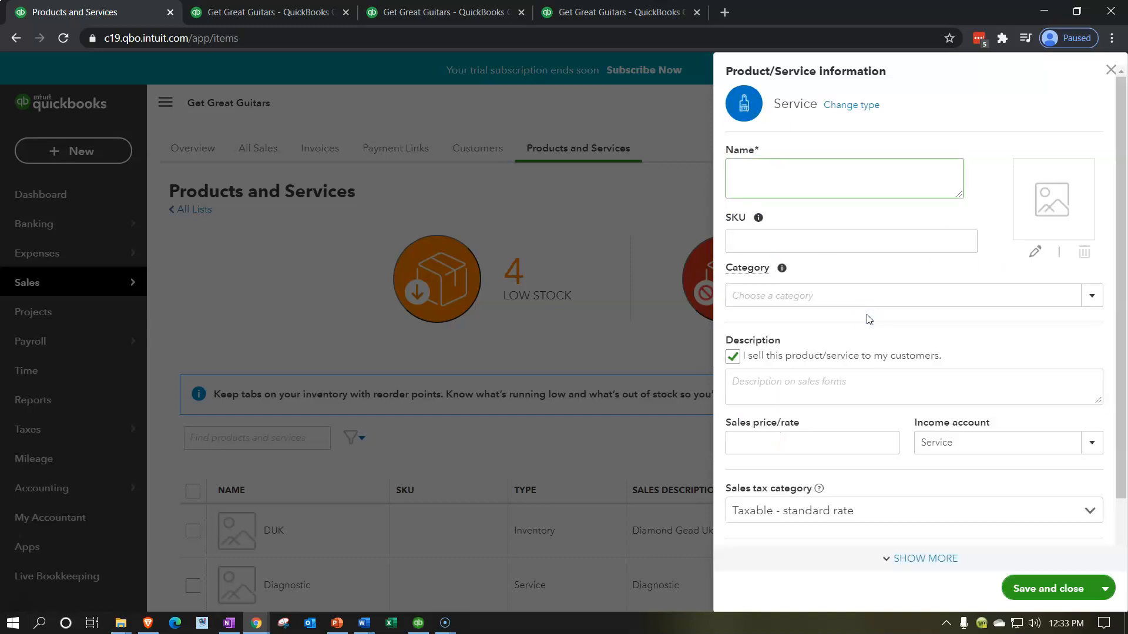
{"action": "left_click", "coordinate": [784, 183]}
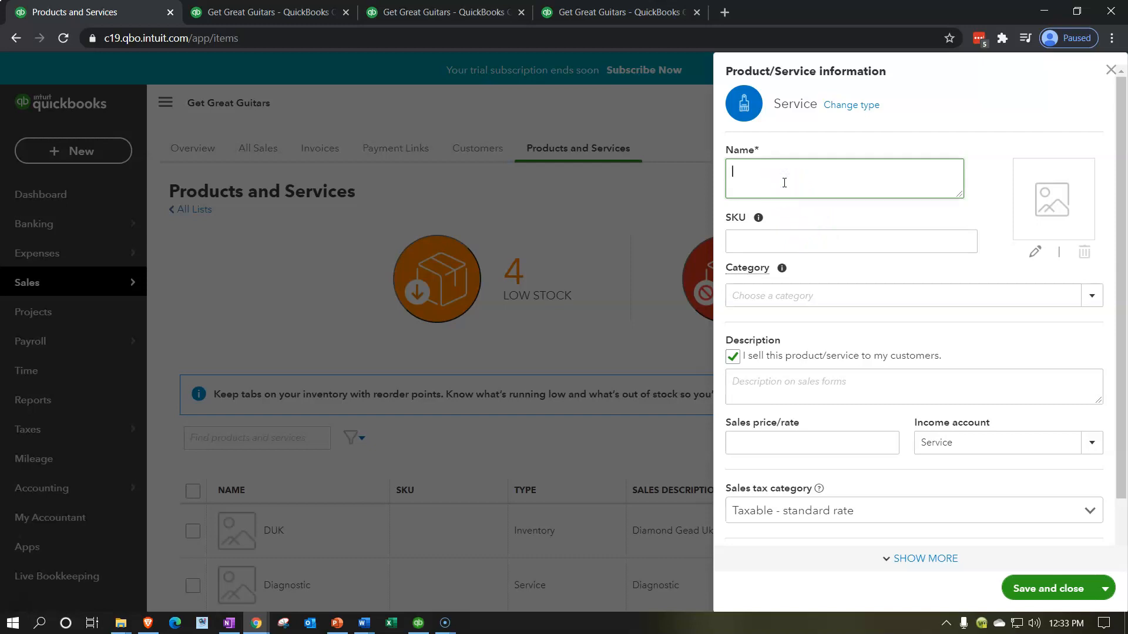
{"action": "type", "text": "Jody Guitar Lessons"}
Step: Copy the new item's name into its description for sales forms
{"action": "key", "text": "shift+Left"}
{"action": "key", "text": "shift+Left"}
{"action": "key", "text": "shift+Left"}
{"action": "key", "text": "shift+Left"}
{"action": "key", "text": "shift+Left"}
{"action": "key", "text": "shift+Left"}
{"action": "key", "text": "shift+Left"}
{"action": "key", "text": "shift+Left"}
{"action": "key", "text": "shift+Left"}
{"action": "key", "text": "shift+Left"}
{"action": "key", "text": "shift+Left"}
{"action": "key", "text": "shift+Left"}
{"action": "key", "text": "shift+Left"}
{"action": "key", "text": "shift+Left"}
{"action": "key", "text": "shift+Left"}
{"action": "key", "text": "shift+Left"}
{"action": "key", "text": "shift+Left"}
{"action": "key", "text": "shift+Left"}
{"action": "key", "text": "shift+Left"}
{"action": "key", "text": "ctrl+c"}
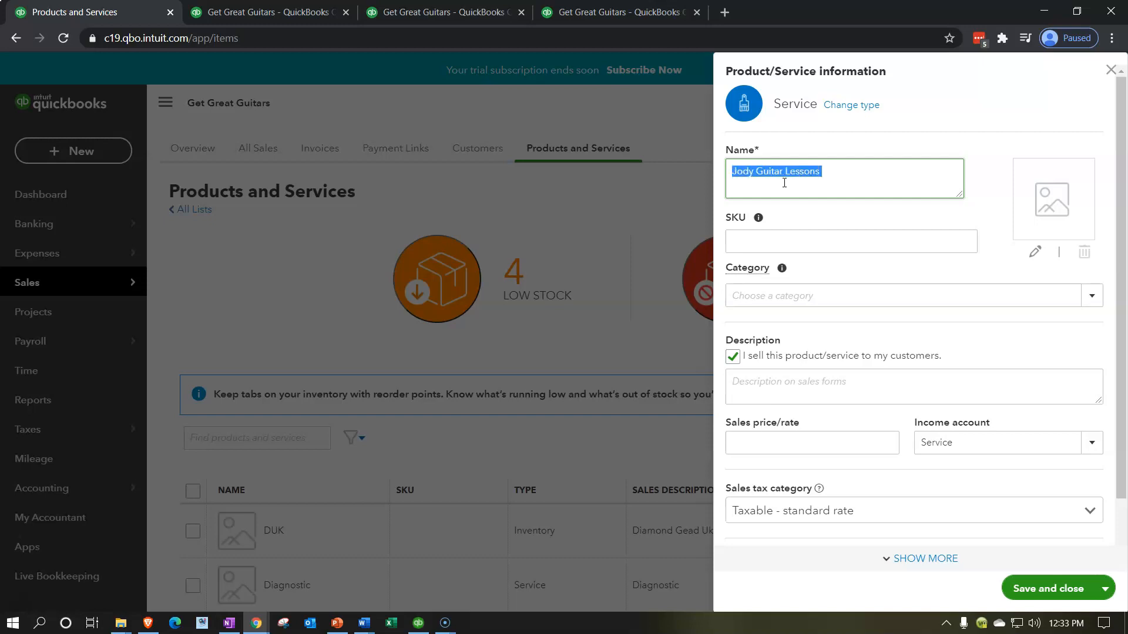
{"action": "scroll", "coordinate": [784, 194], "scroll_direction": "down", "scroll_amount": 1}
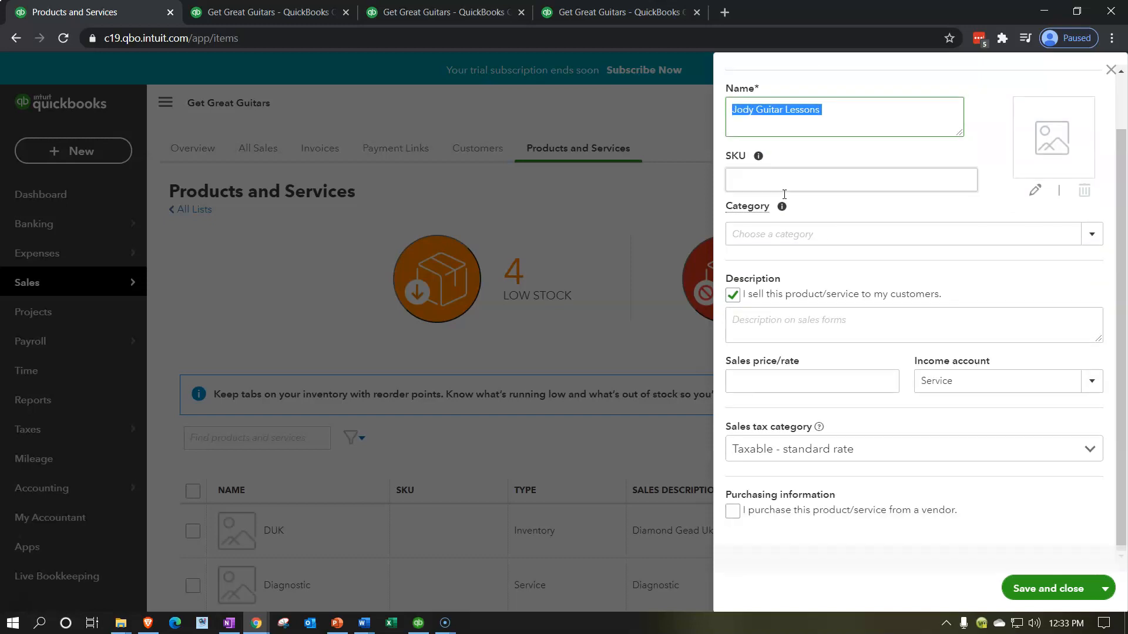
{"action": "left_click", "coordinate": [791, 322]}
{"action": "key", "text": "ctrl+v"}
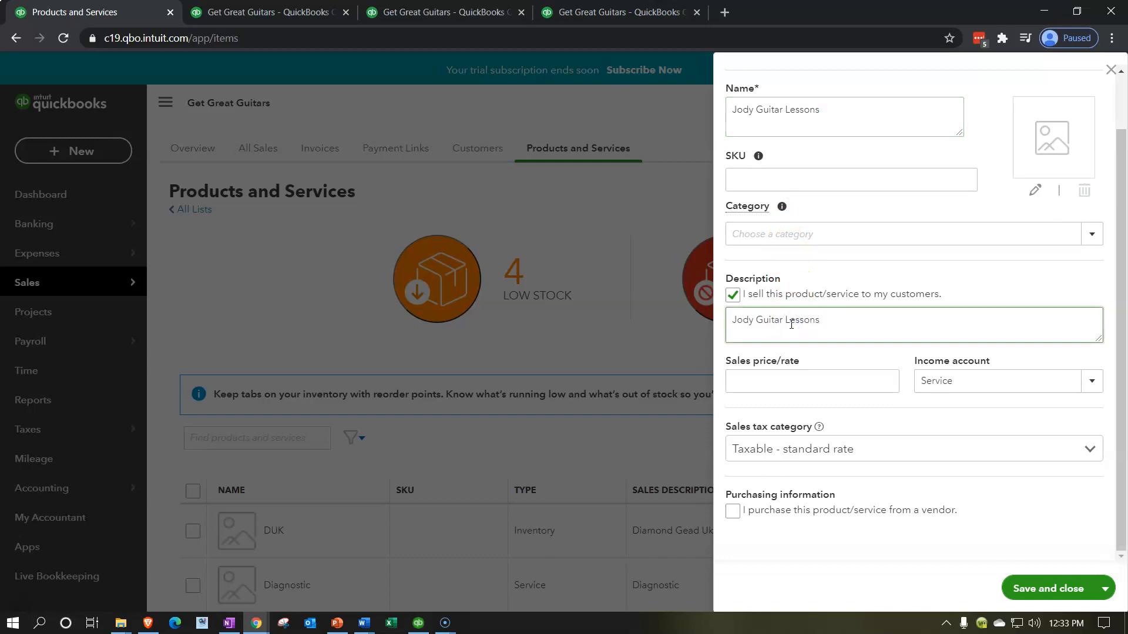
Step: Set the item's sales price to 190 and its income account to Guitar Lessons
{"action": "left_click", "coordinate": [777, 384]}
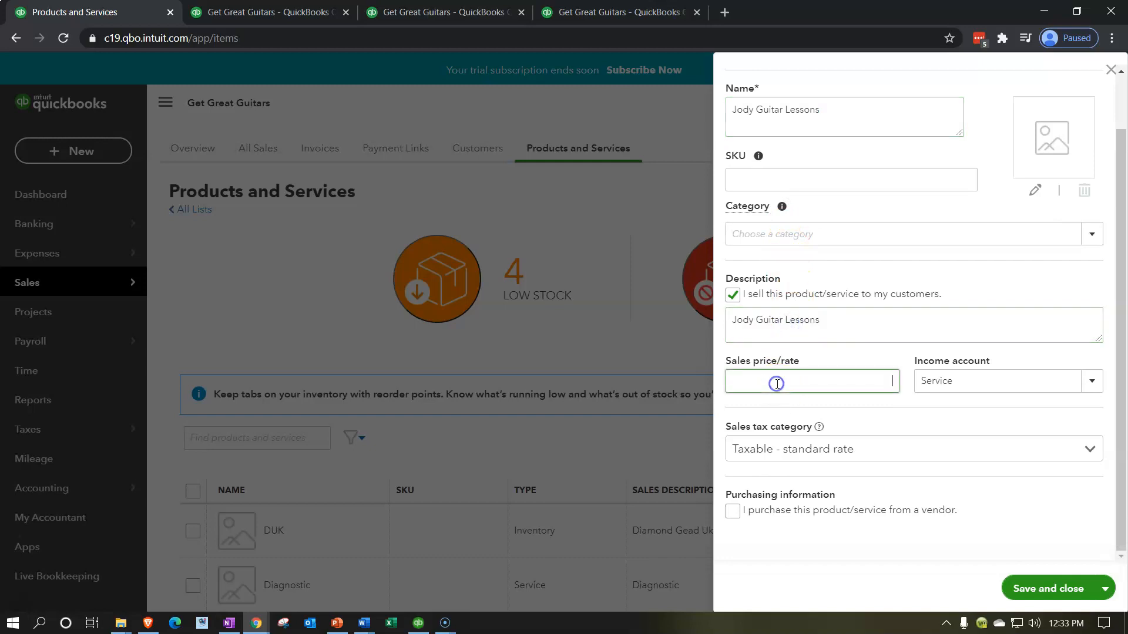
{"action": "type", "text": "190"}
{"action": "key", "text": "Tab"}
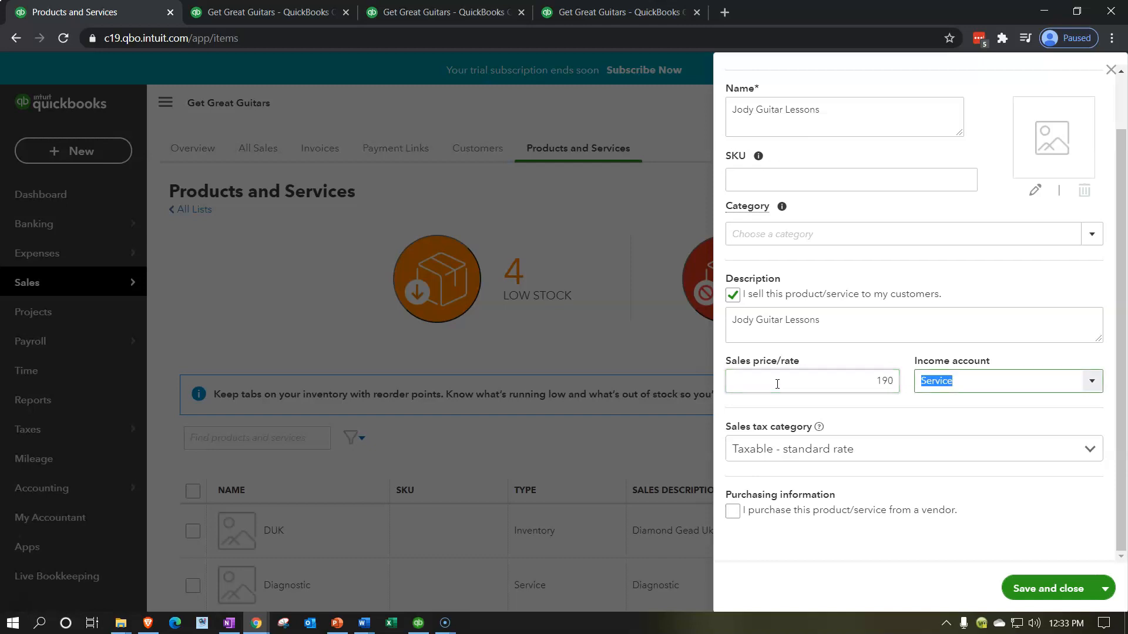
{"action": "left_click", "coordinate": [1091, 381]}
{"action": "left_click", "coordinate": [1085, 383]}
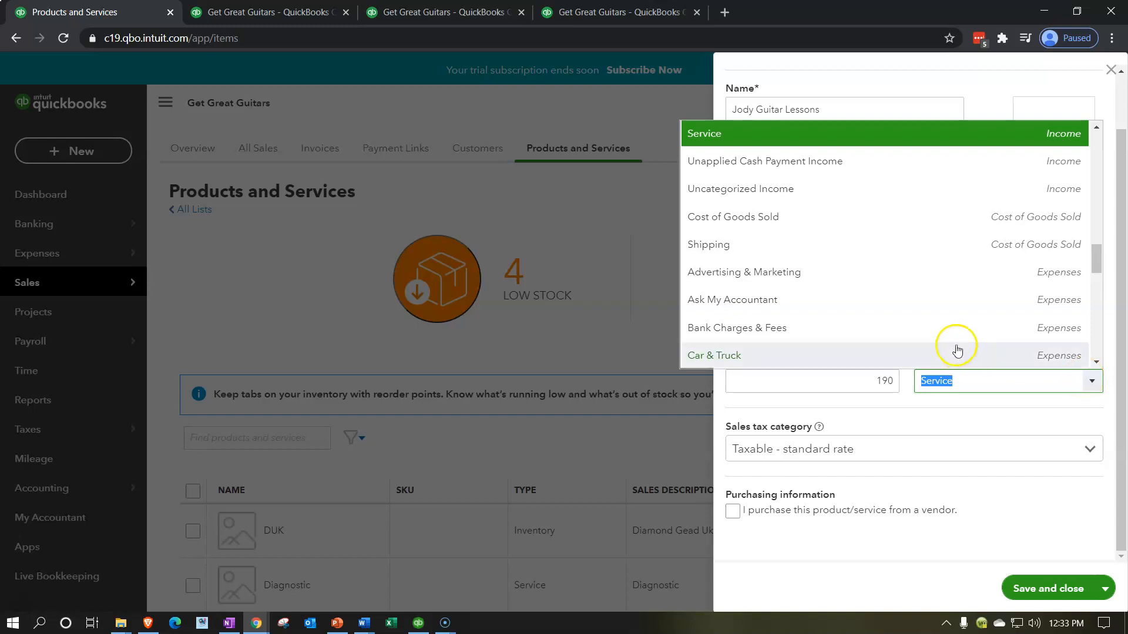
{"action": "type", "text": "Guitar Lessons"}
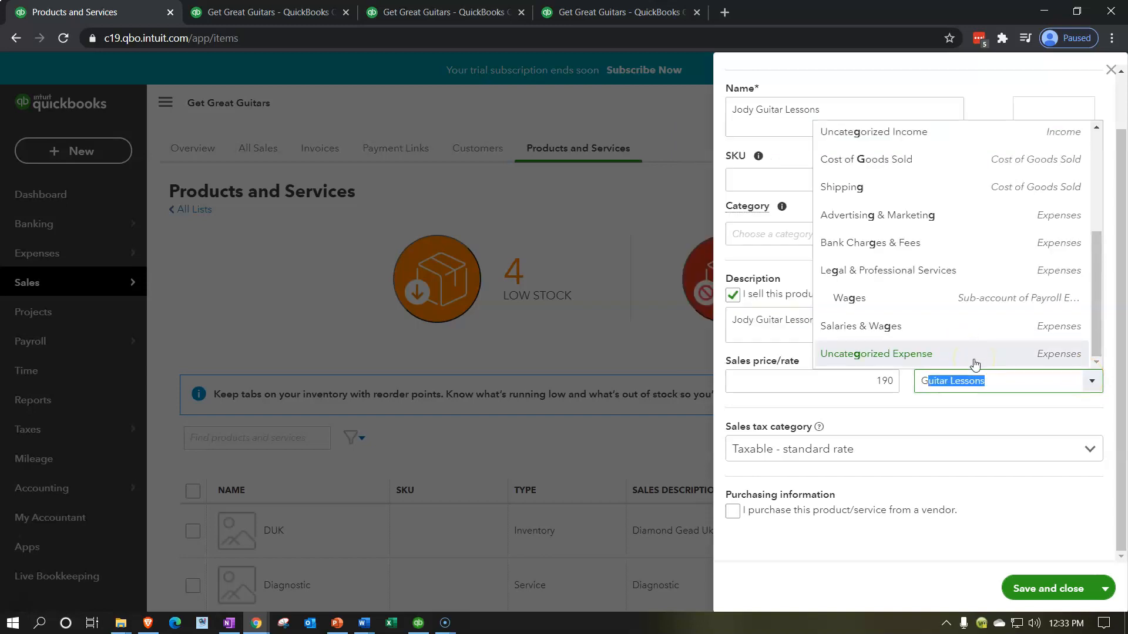
{"action": "key", "text": "Tab"}
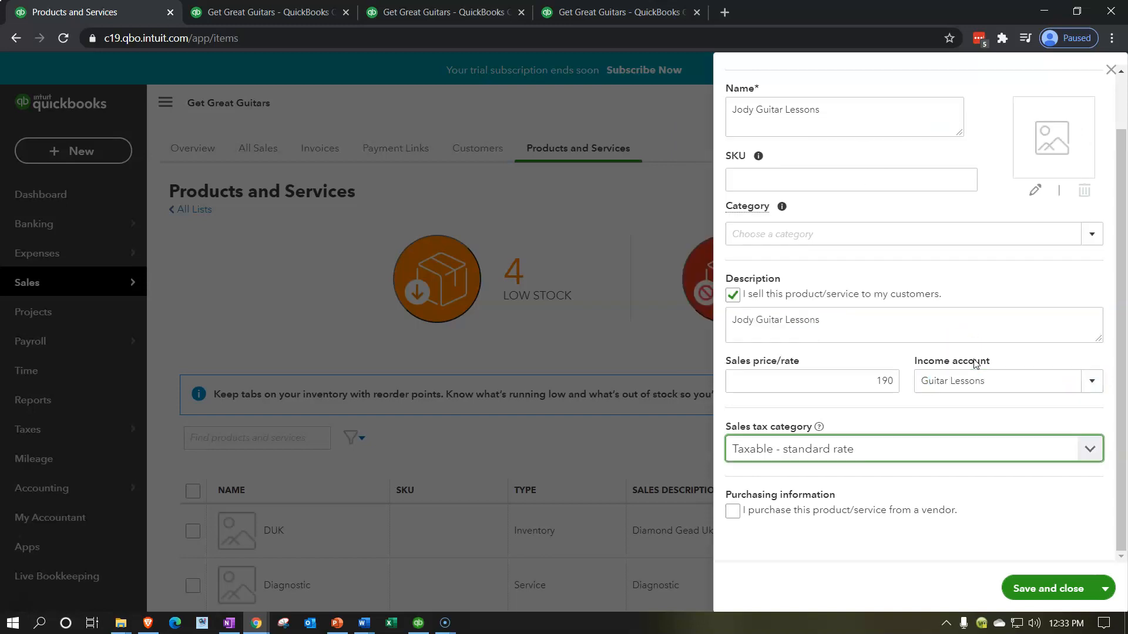
Step: Make the item Nontaxable, then save it and open a blank form for another service item
{"action": "left_click", "coordinate": [1084, 450]}
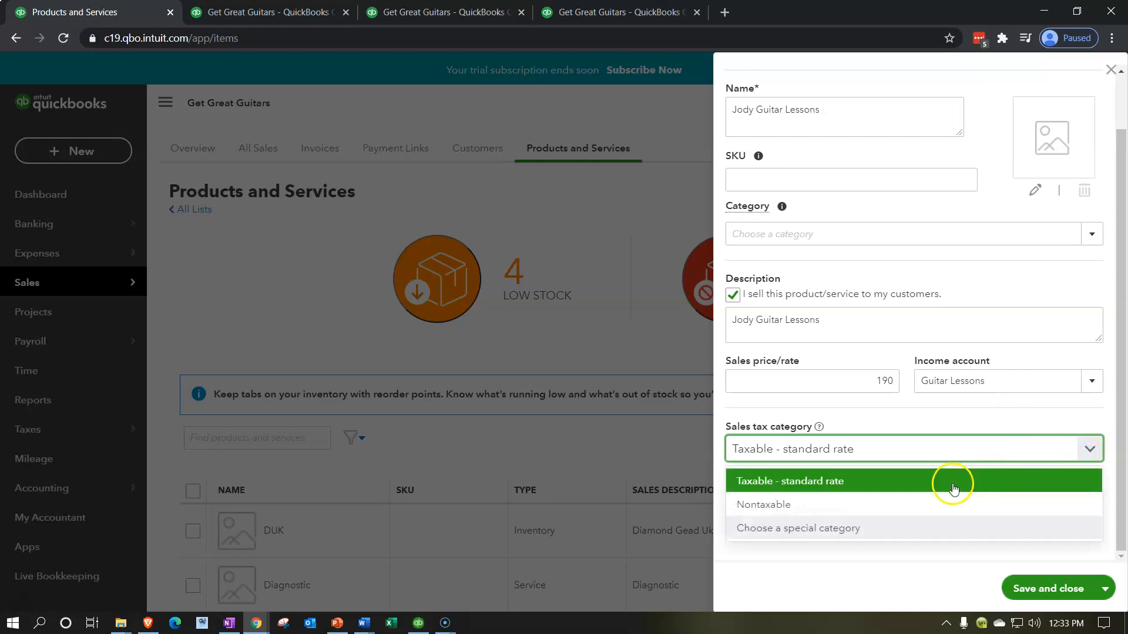
{"action": "left_click", "coordinate": [947, 504]}
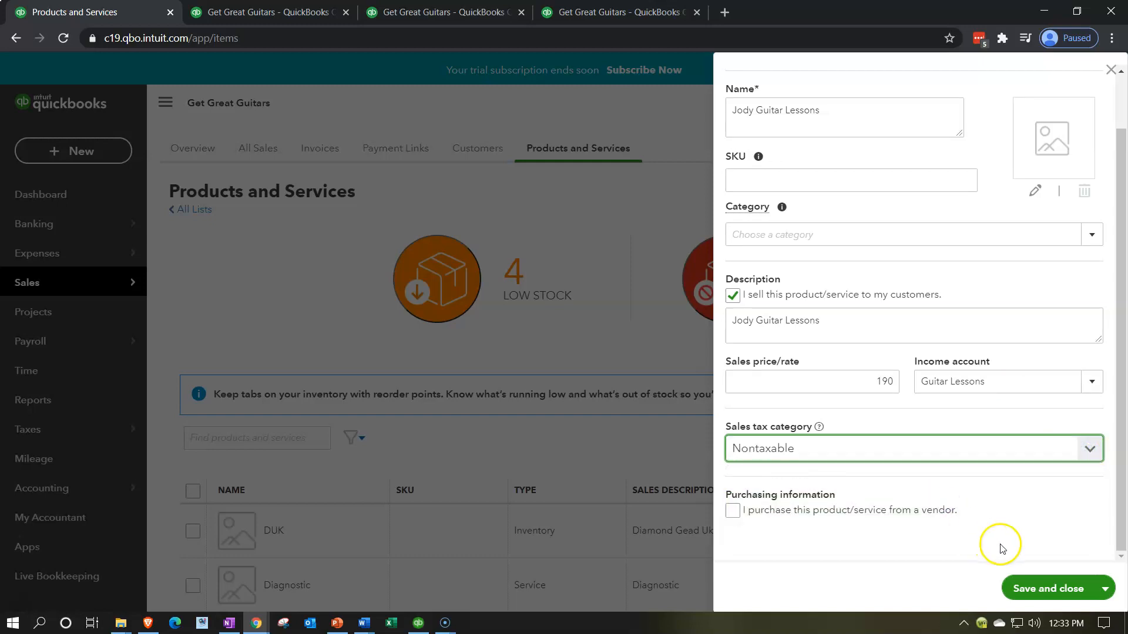
{"action": "left_click", "coordinate": [1103, 587]}
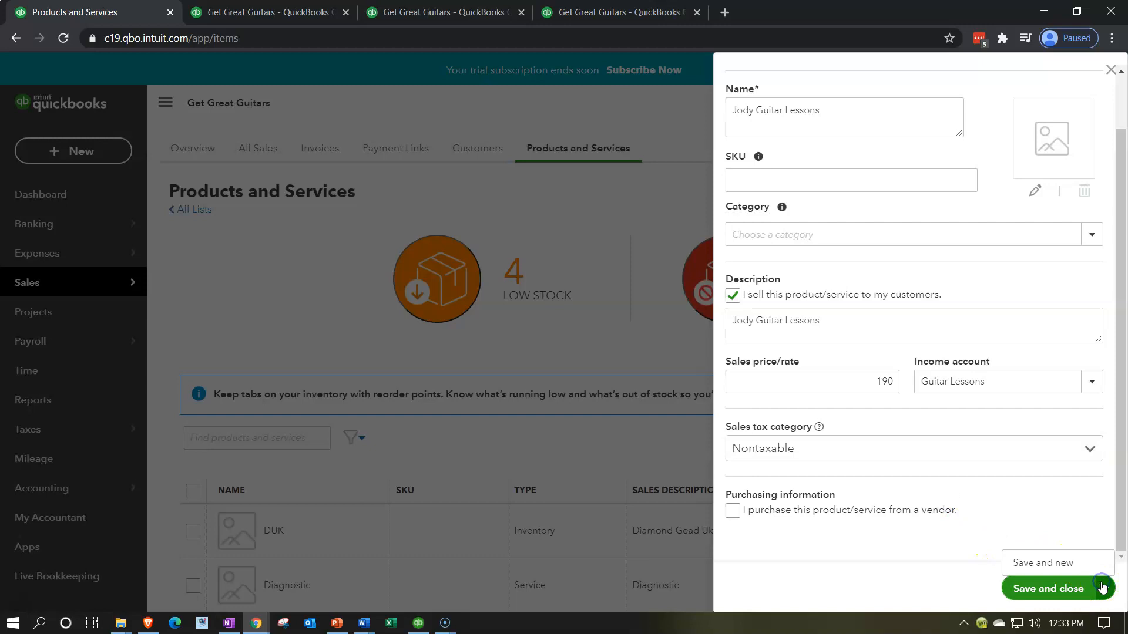
{"action": "left_click", "coordinate": [1073, 565]}
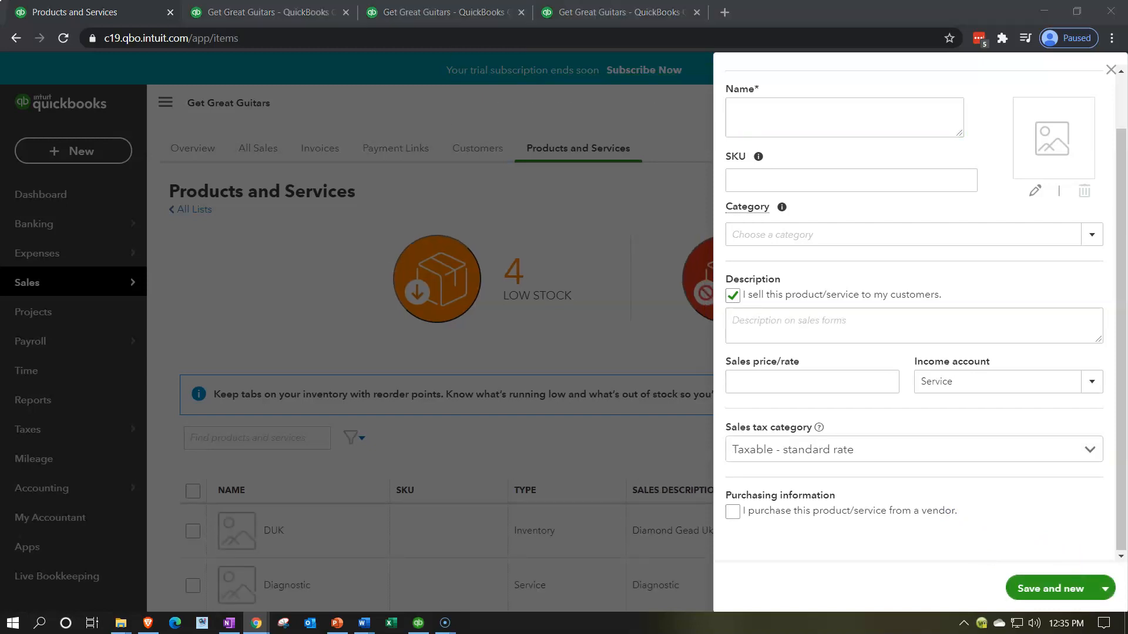
Step: Name the new service item "Rebeca Guitar Lessons"
{"action": "left_click", "coordinate": [816, 111]}
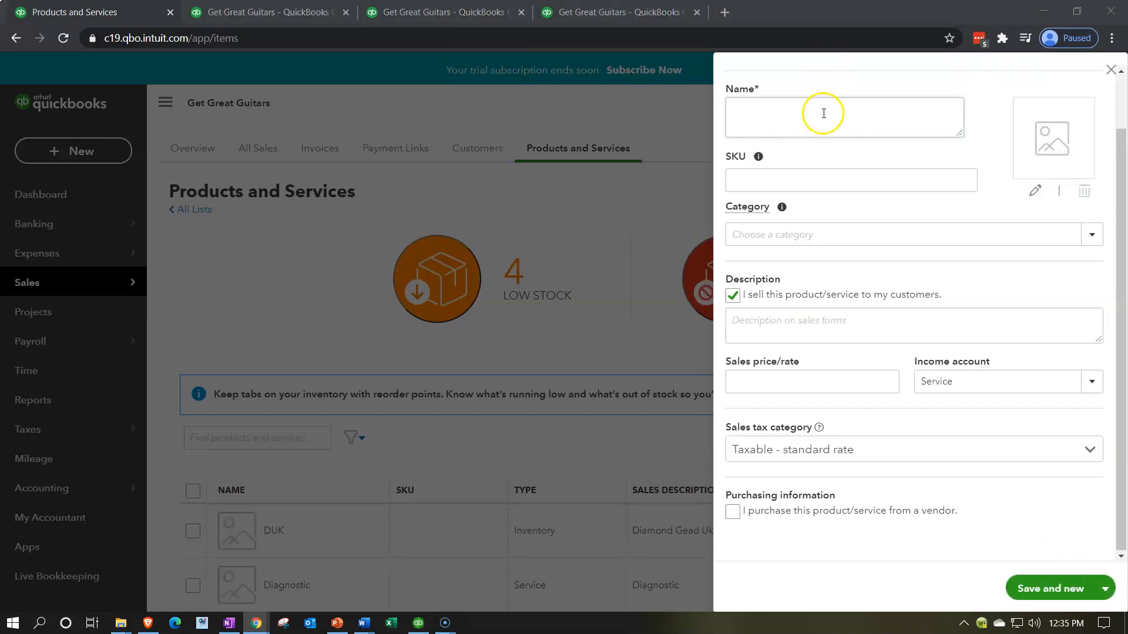
{"action": "type", "text": "Rebeca Guitar Lessons"}
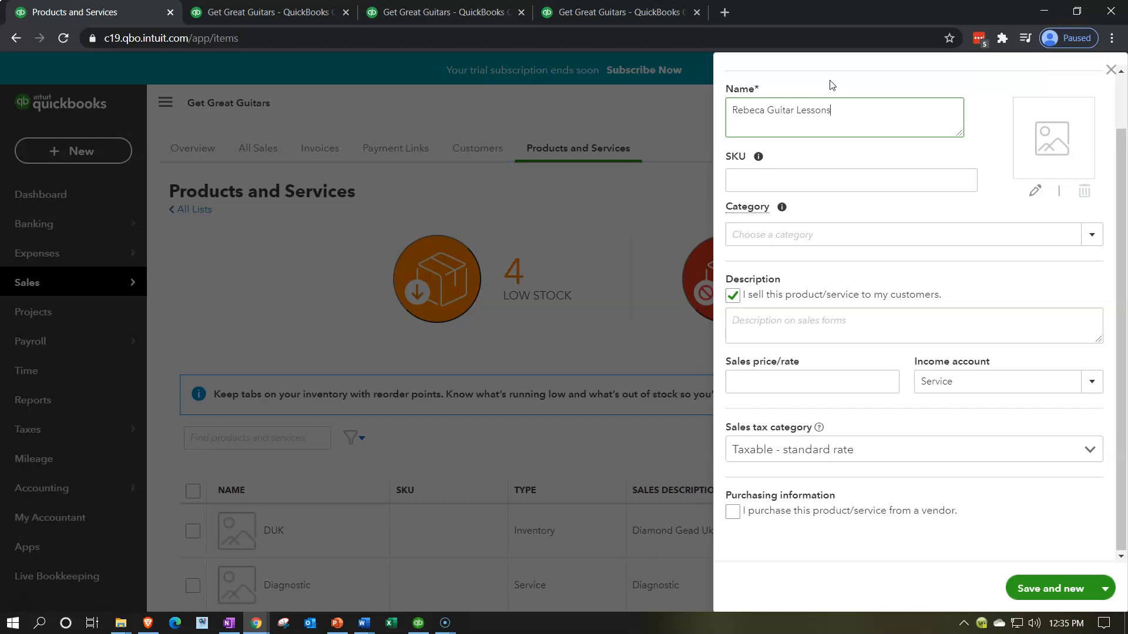
Step: Copy the item name Rebeca Guitar Lessons into its description for sales forms
{"action": "key", "text": "shift+Left"}
{"action": "key", "text": "shift+Left"}
{"action": "key", "text": "shift+Left"}
{"action": "key", "text": "shift+Left"}
{"action": "key", "text": "shift+Left"}
{"action": "key", "text": "shift+Left"}
{"action": "key", "text": "shift+Left"}
{"action": "key", "text": "shift+Left"}
{"action": "key", "text": "shift+Left"}
{"action": "key", "text": "shift+Left"}
{"action": "key", "text": "shift+Left"}
{"action": "key", "text": "shift+Left"}
{"action": "key", "text": "shift+Left"}
{"action": "key", "text": "shift+Left"}
{"action": "key", "text": "shift+Left"}
{"action": "key", "text": "shift+Left"}
{"action": "key", "text": "shift+Left"}
{"action": "key", "text": "shift+Left"}
{"action": "key", "text": "shift+Left"}
{"action": "key", "text": "shift+Left"}
{"action": "key", "text": "ctrl+c"}
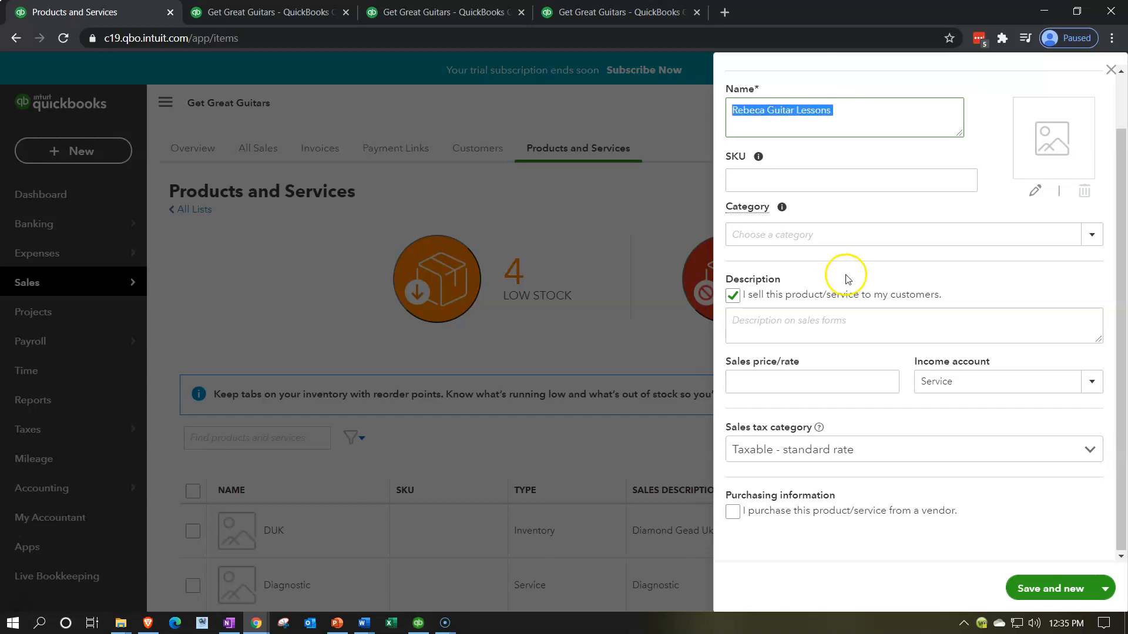
{"action": "left_click", "coordinate": [778, 322]}
{"action": "key", "text": "ctrl+v"}
Step: Set the Rebeca Guitar Lessons sales price to 100 and its income account to Guitar Lessons
{"action": "left_click", "coordinate": [796, 376]}
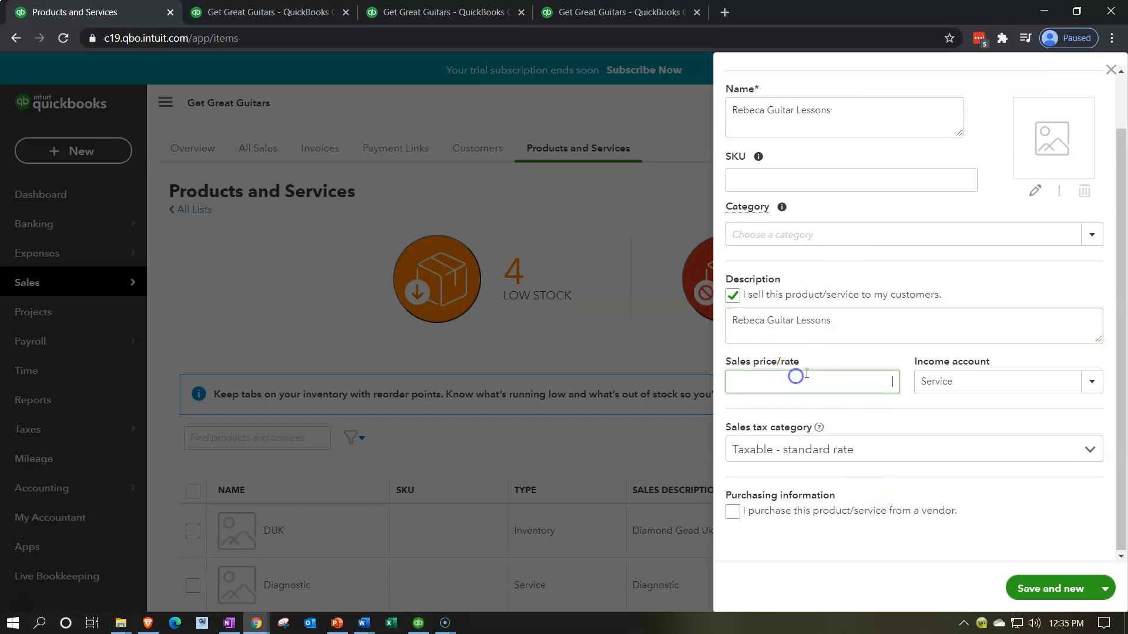
{"action": "type", "text": "100"}
{"action": "key", "text": "Tab"}
{"action": "left_click", "coordinate": [943, 380]}
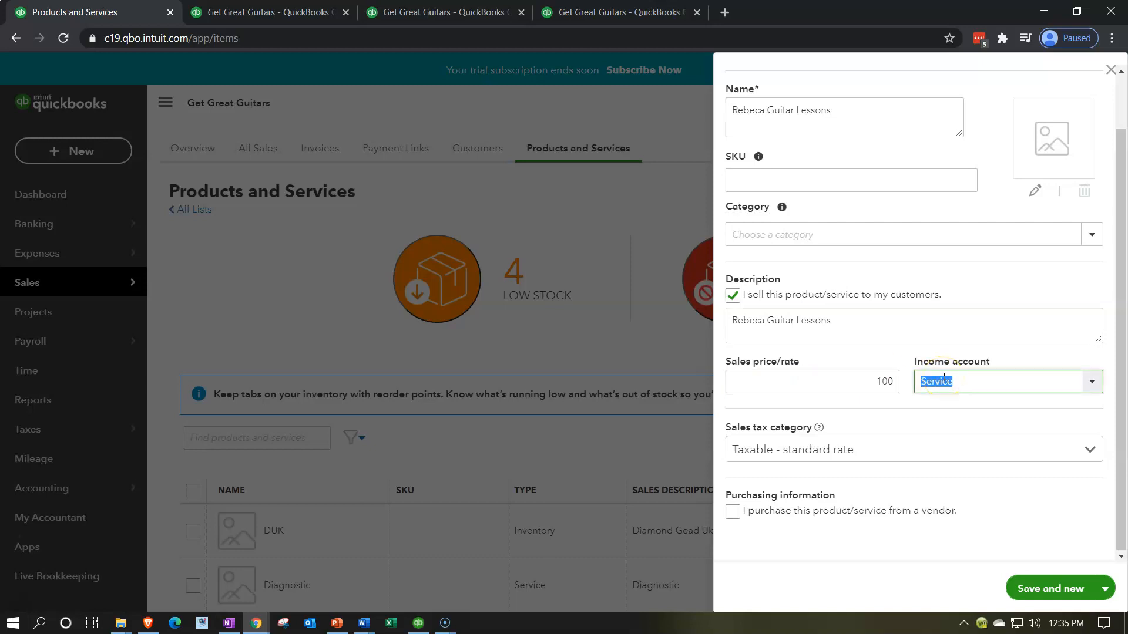
{"action": "type", "text": "gu"}
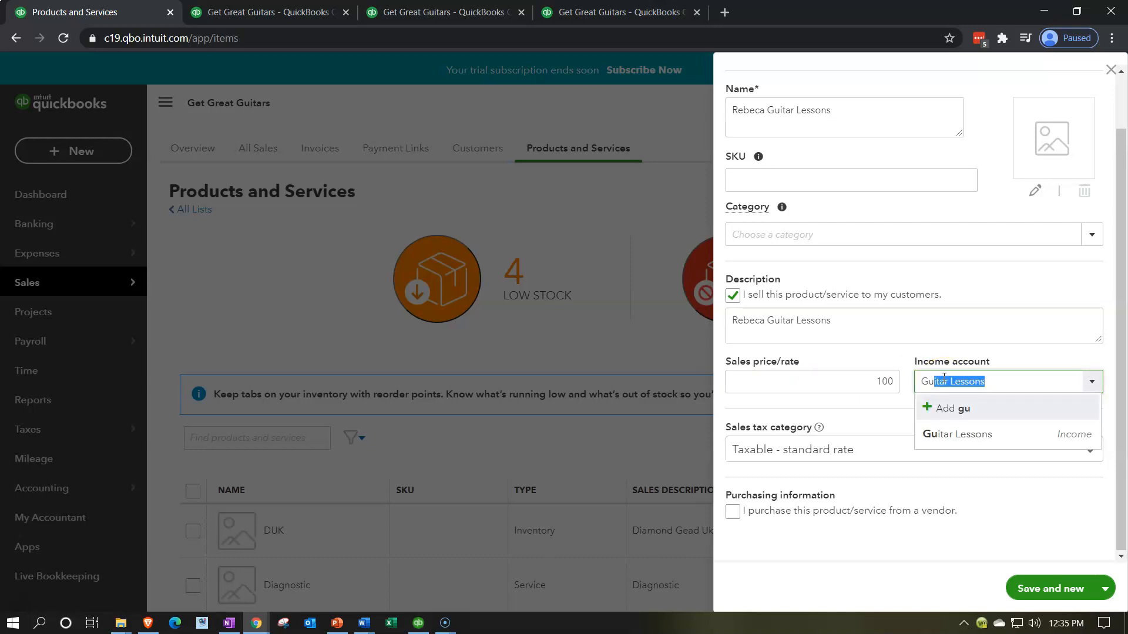
{"action": "left_click", "coordinate": [1055, 439]}
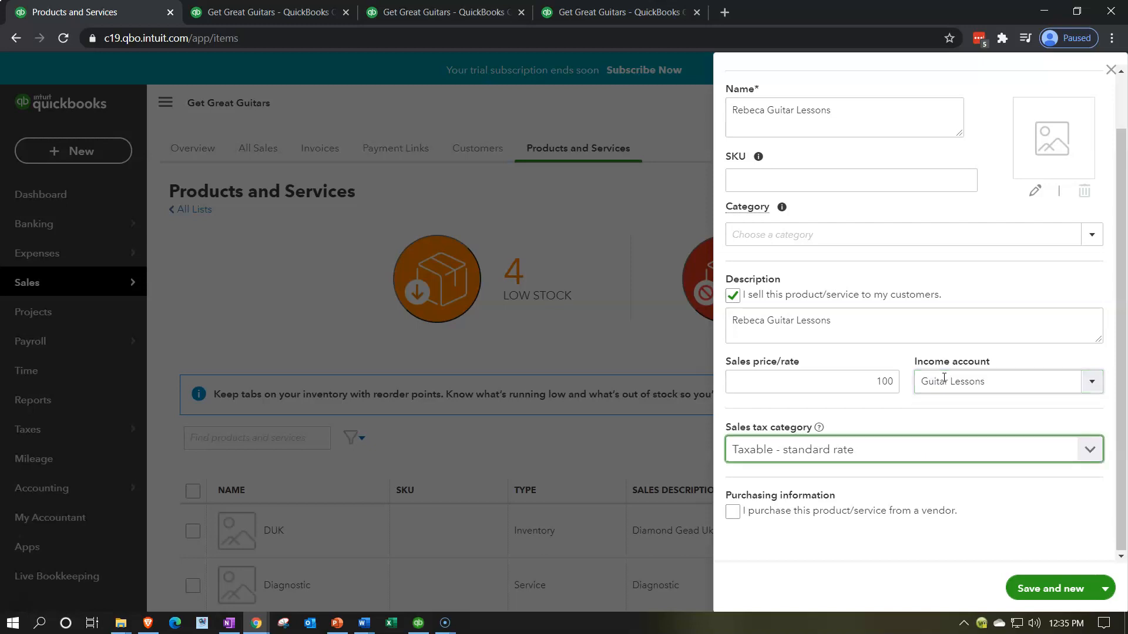
Step: Make the Rebeca Guitar Lessons item Nontaxable, then save it and close the form
{"action": "left_click", "coordinate": [1055, 447]}
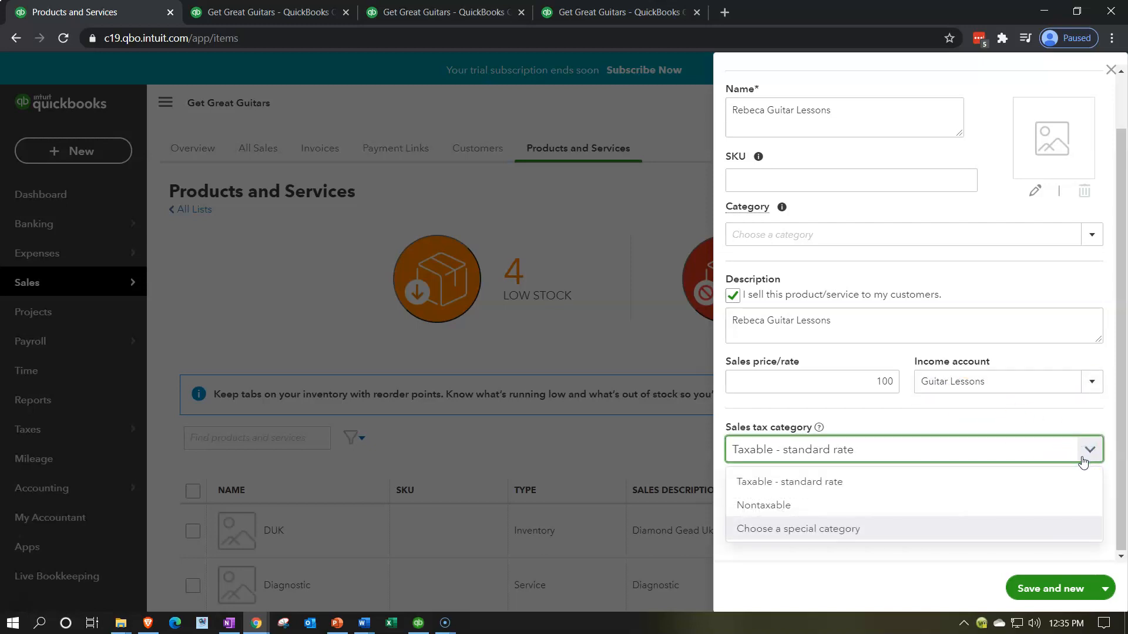
{"action": "left_click", "coordinate": [970, 504]}
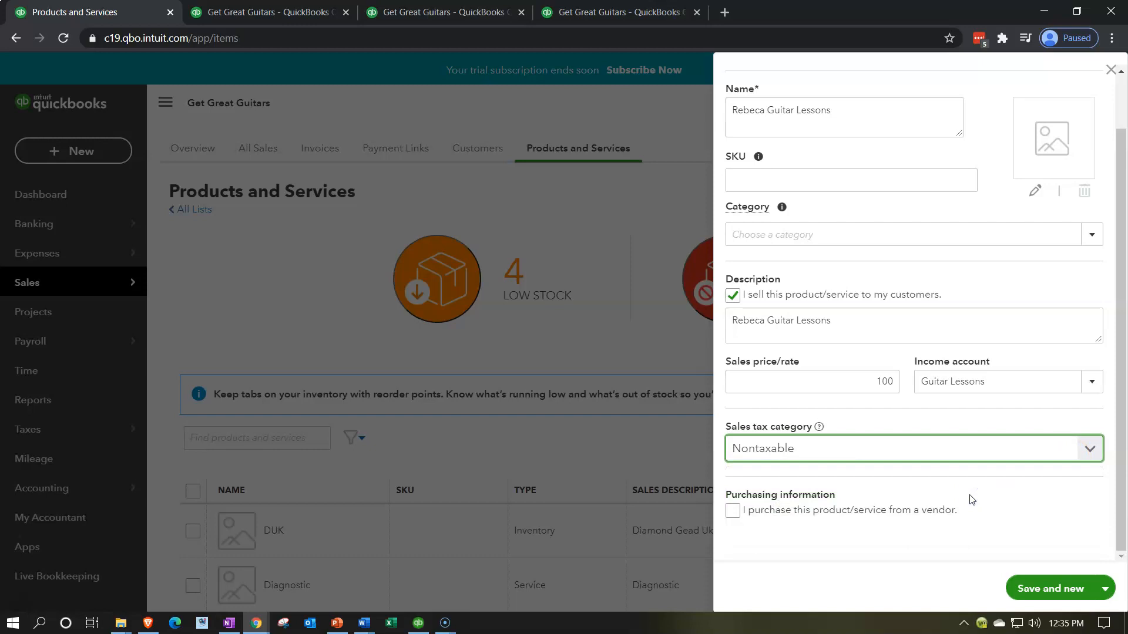
{"action": "left_click", "coordinate": [1098, 588]}
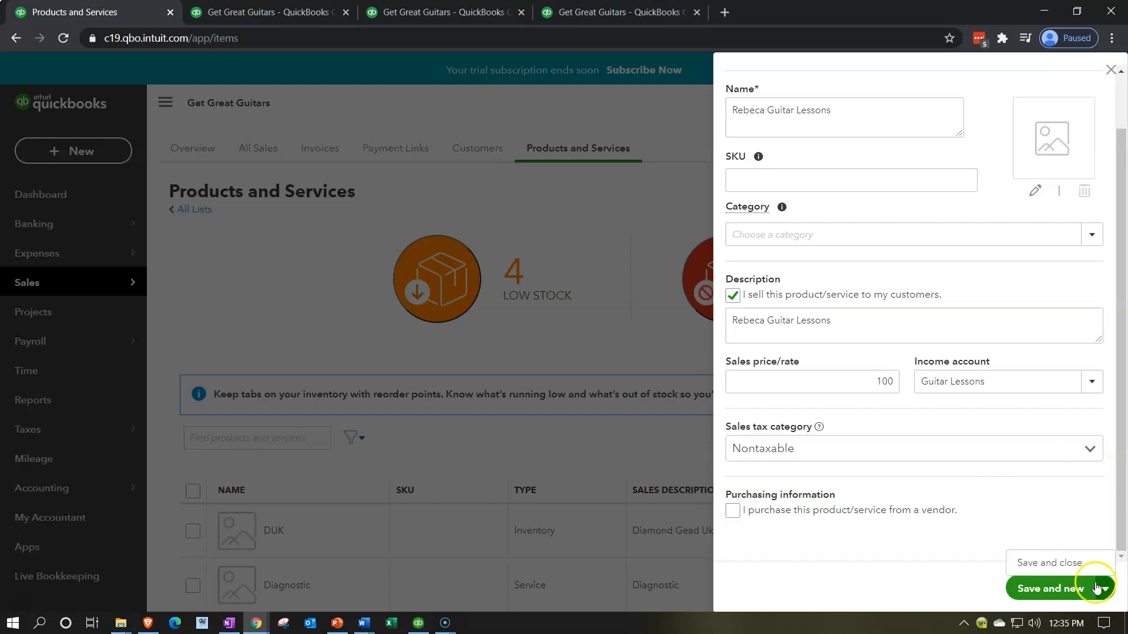
{"action": "left_click", "coordinate": [1069, 564]}
Step: Review the guitar lessons service items and their sales prices in the Products and Services list
{"action": "scroll", "coordinate": [616, 452], "scroll_direction": "down", "scroll_amount": 1}
{"action": "scroll", "coordinate": [614, 453], "scroll_direction": "down", "scroll_amount": 3}
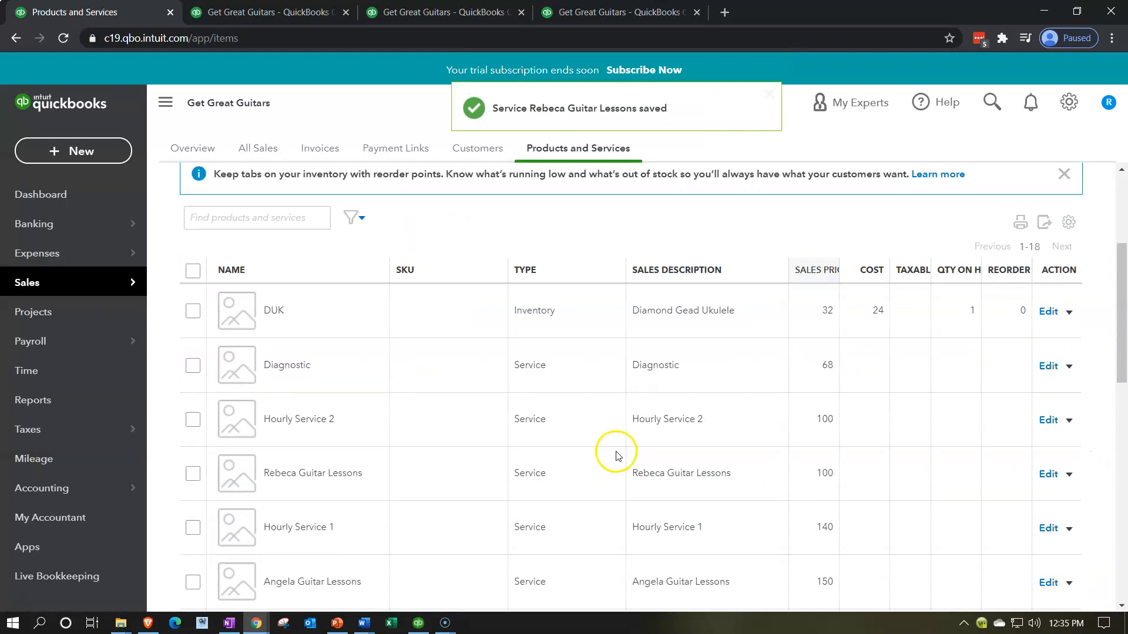
{"action": "scroll", "coordinate": [613, 455], "scroll_direction": "down", "scroll_amount": 1}
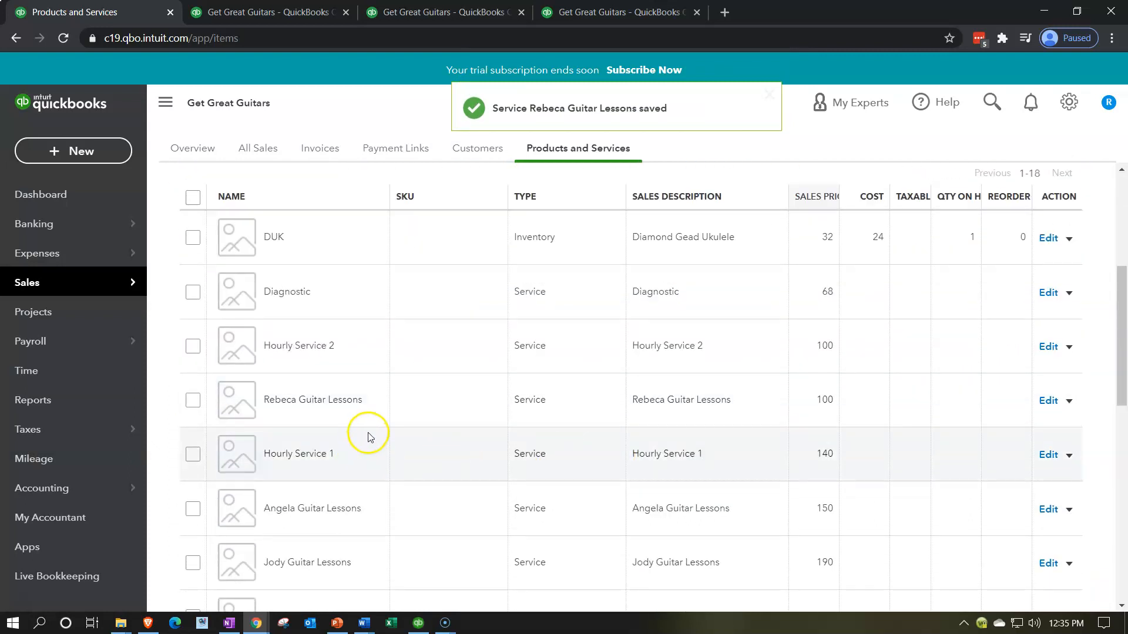
{"action": "scroll", "coordinate": [363, 438], "scroll_direction": "down", "scroll_amount": 1}
{"action": "scroll", "coordinate": [352, 470], "scroll_direction": "down", "scroll_amount": 1}
{"action": "scroll", "coordinate": [348, 487], "scroll_direction": "down", "scroll_amount": 8}
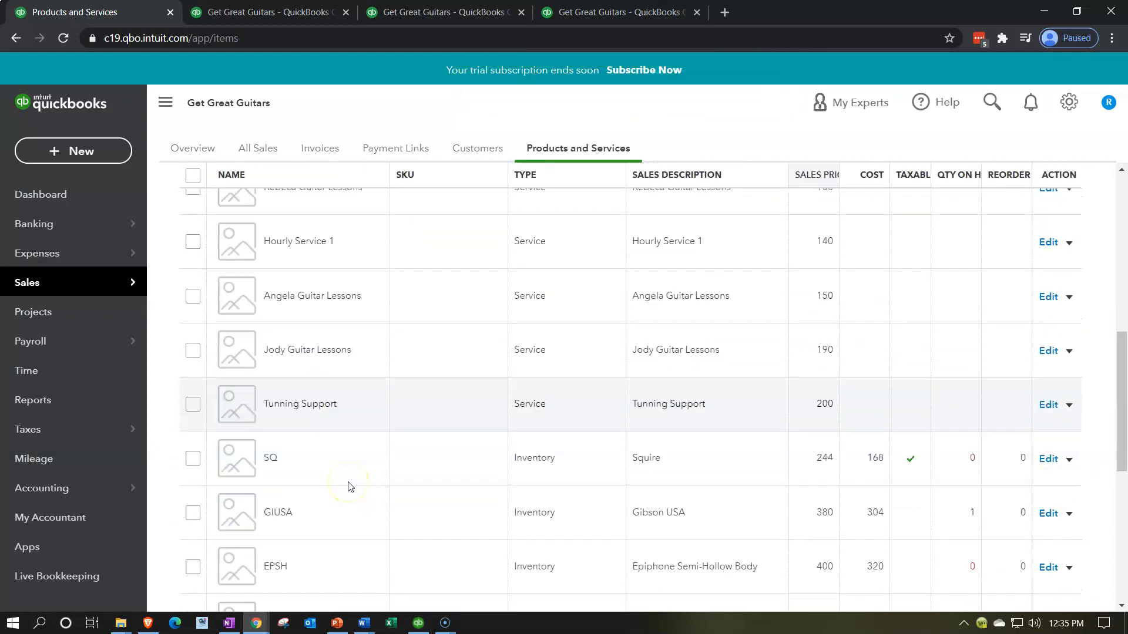
{"action": "scroll", "coordinate": [352, 482], "scroll_direction": "up", "scroll_amount": 8}
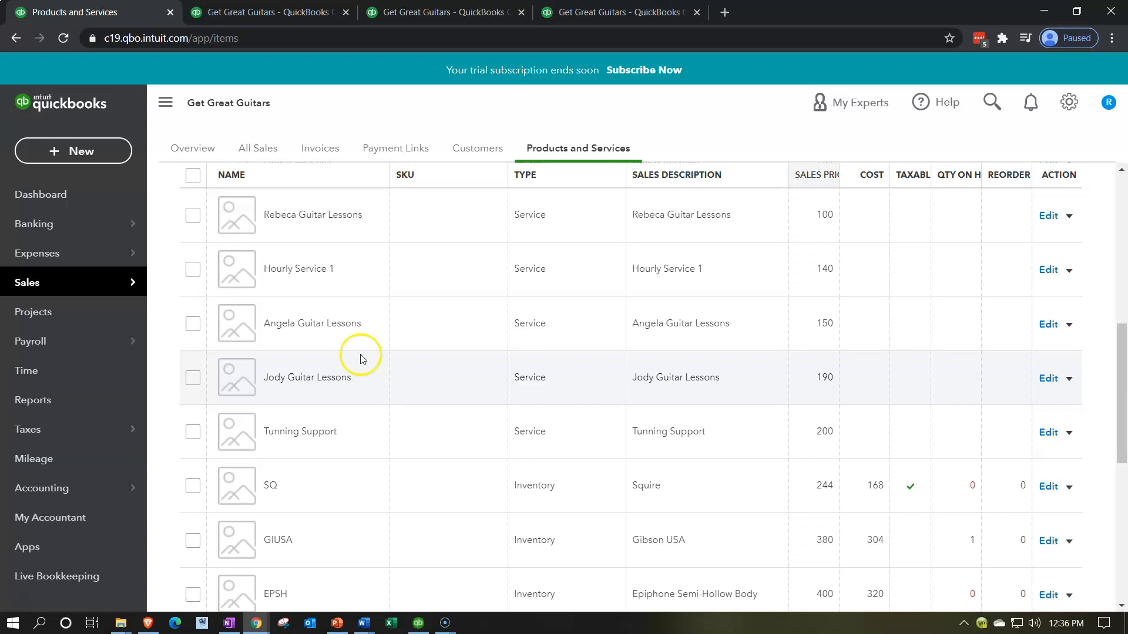
Step: Start a new invoice and add a new customer to it by entering the customer's full name
{"action": "left_click", "coordinate": [92, 155]}
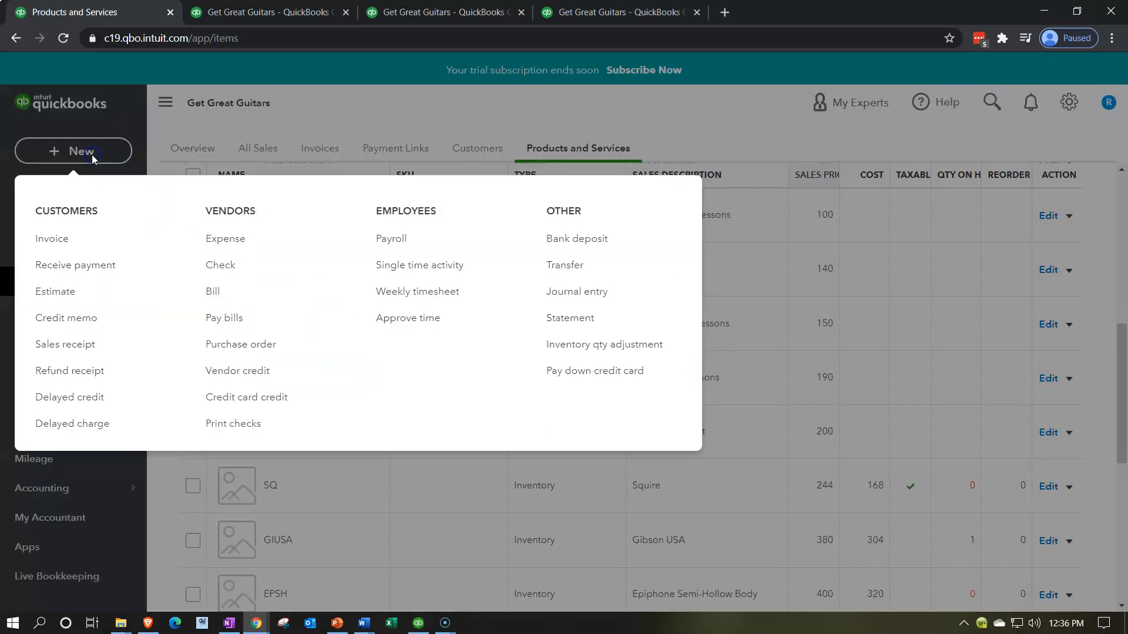
{"action": "left_click", "coordinate": [63, 250]}
{"action": "left_click", "coordinate": [107, 233]}
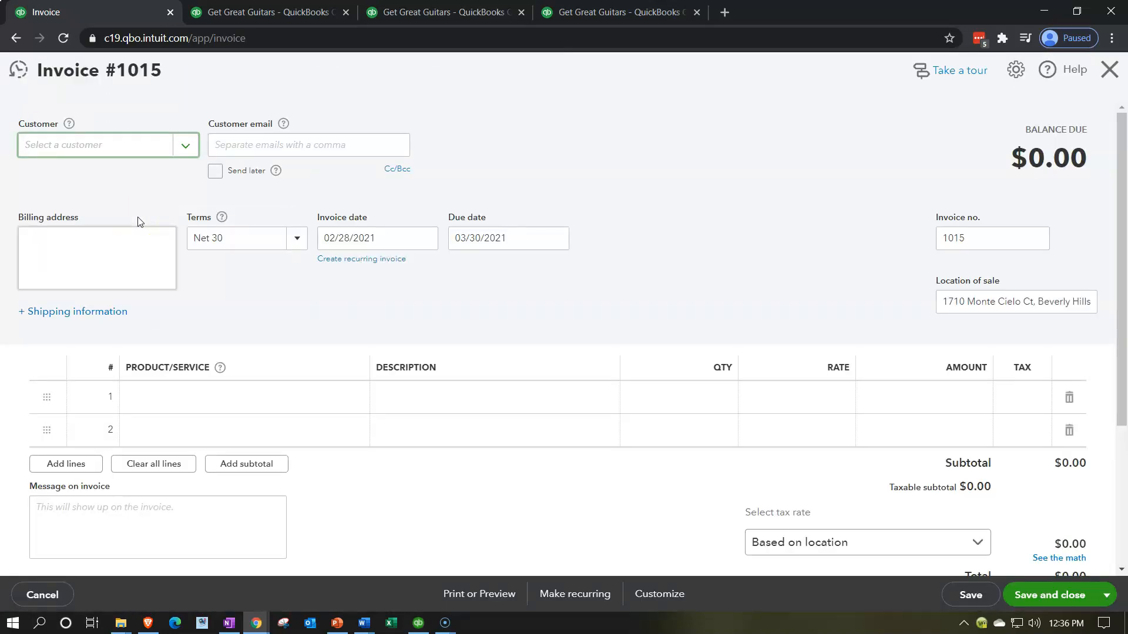
{"action": "left_click", "coordinate": [50, 145]}
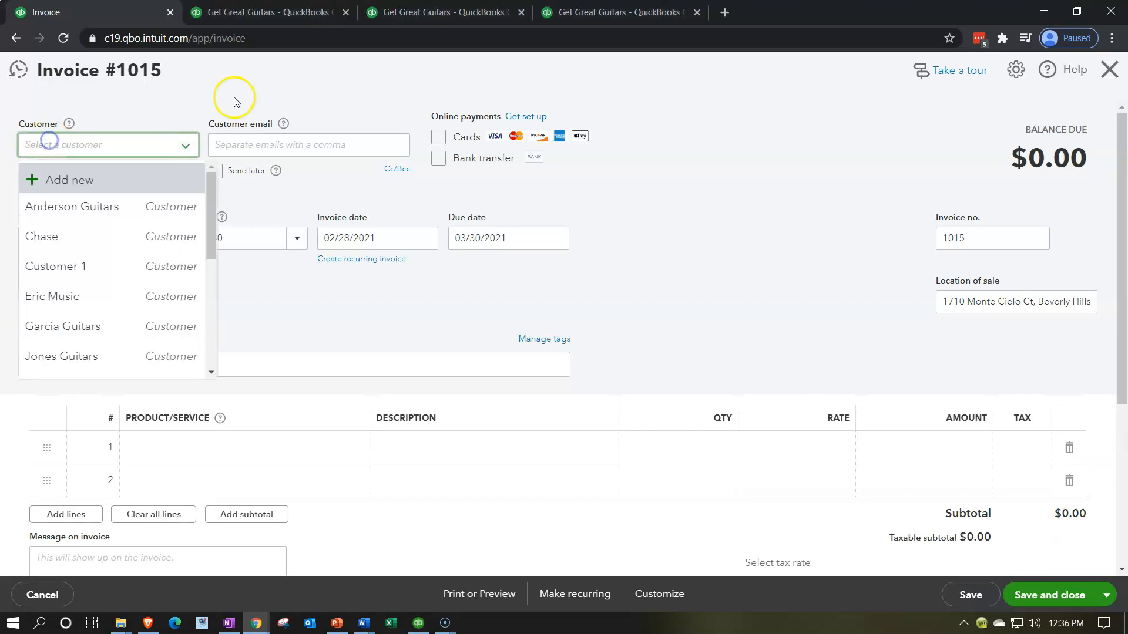
{"action": "type", "text": "Star Lee"}
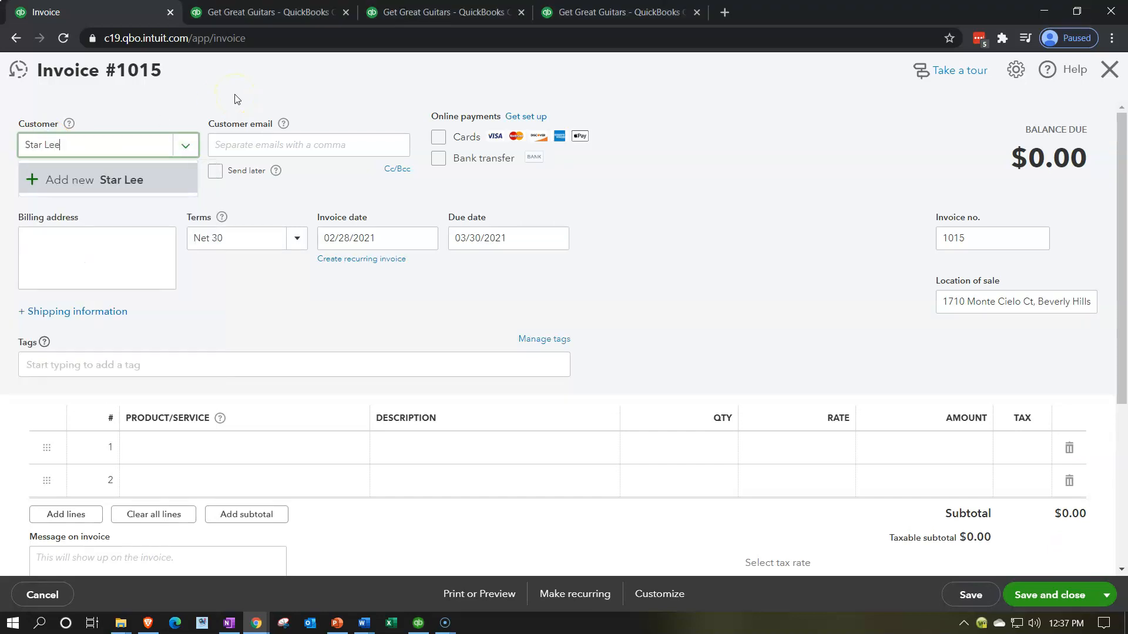
{"action": "key", "text": "Tab"}
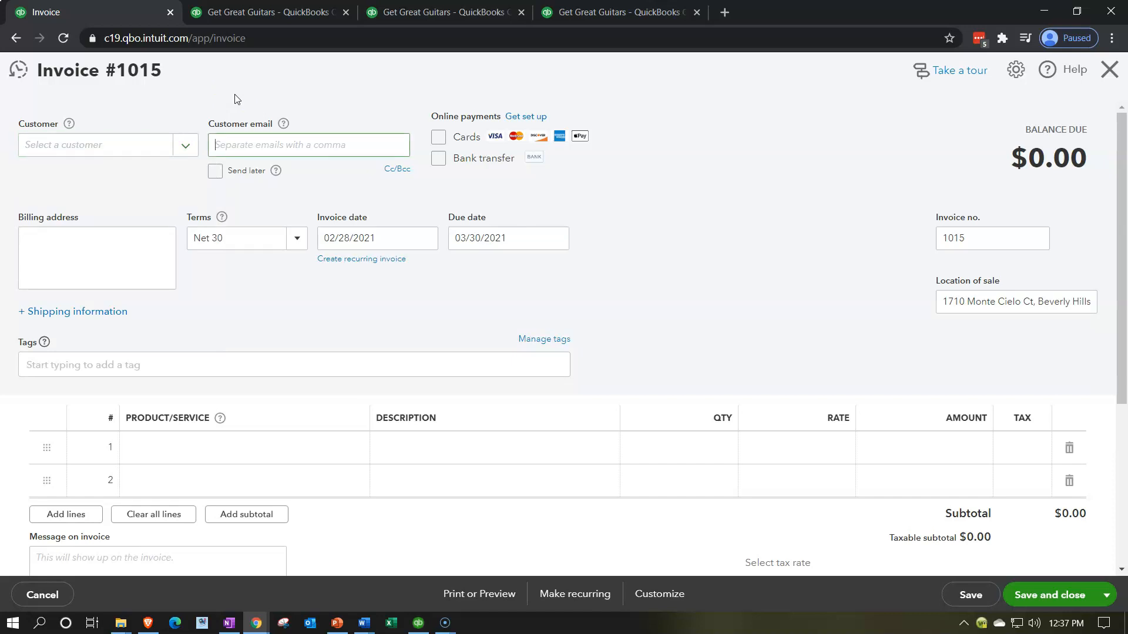
{"action": "left_click", "coordinate": [235, 267]}
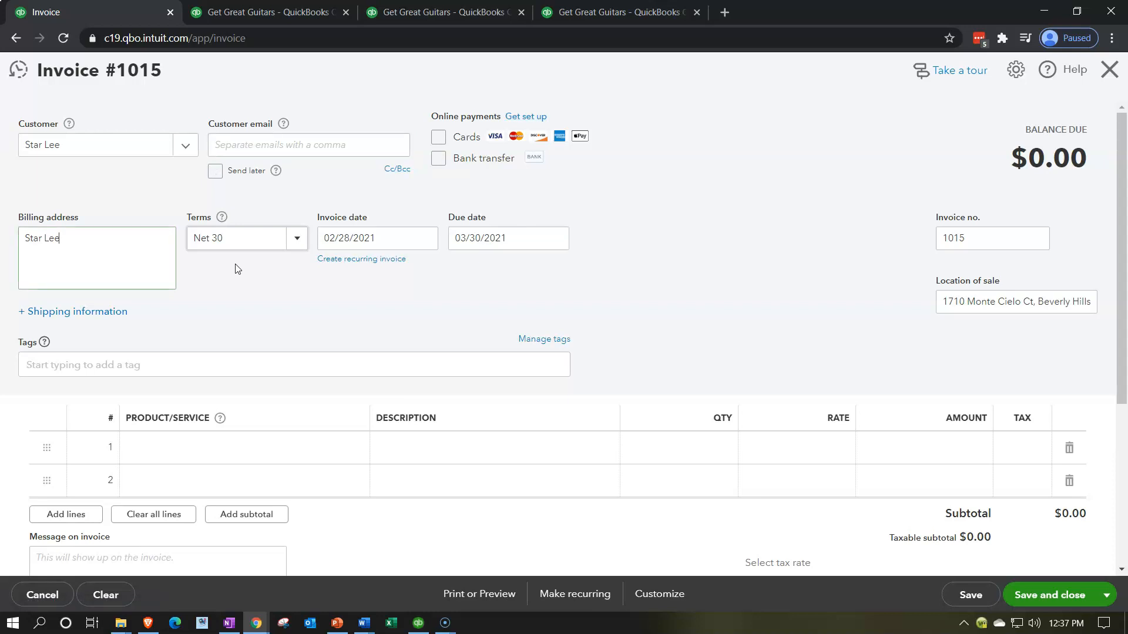
Step: Add Jody Guitar Lessons with quantity 5 as the first invoice line, then save the invoice and start a new one
{"action": "key", "text": "Tab"}
{"action": "key", "text": "Tab"}
{"action": "key", "text": "Tab"}
{"action": "key", "text": "Tab"}
{"action": "key", "text": "Tab"}
{"action": "key", "text": "Tab"}
{"action": "key", "text": "Tab"}
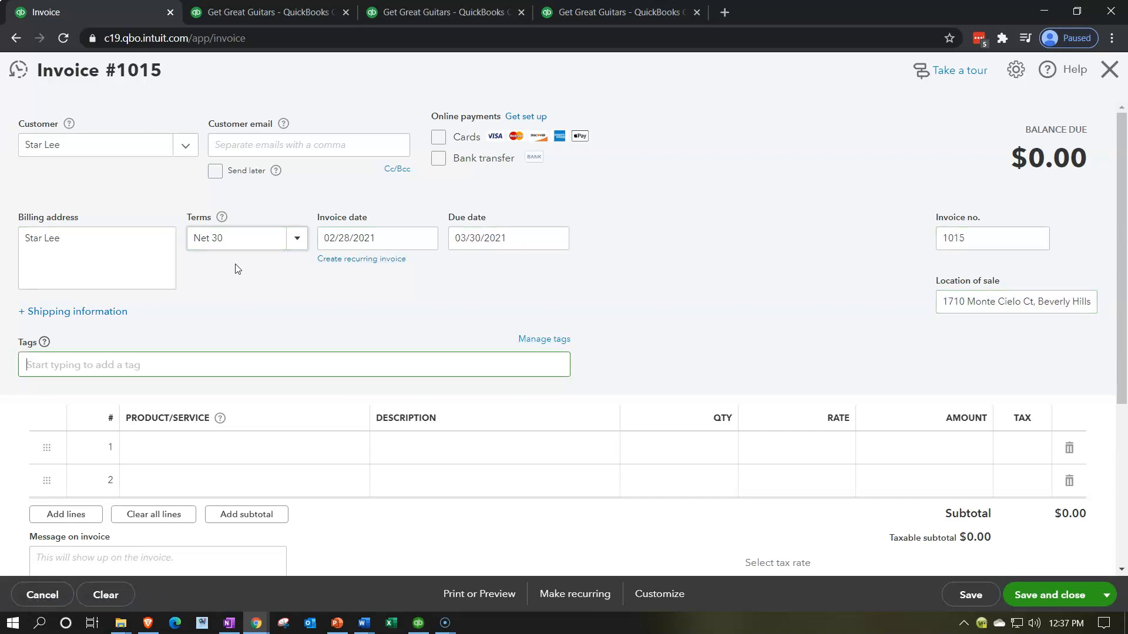
{"action": "key", "text": "Tab"}
{"action": "left_click", "coordinate": [224, 448]}
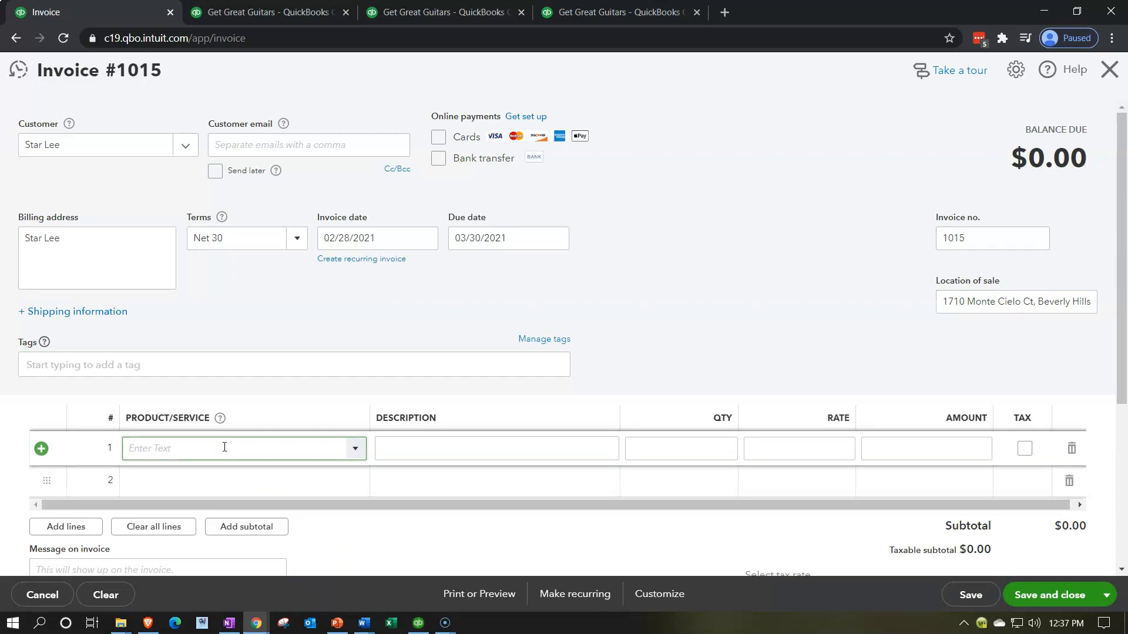
{"action": "type", "text": "jo"}
{"action": "key", "text": "Down"}
{"action": "key", "text": "Down"}
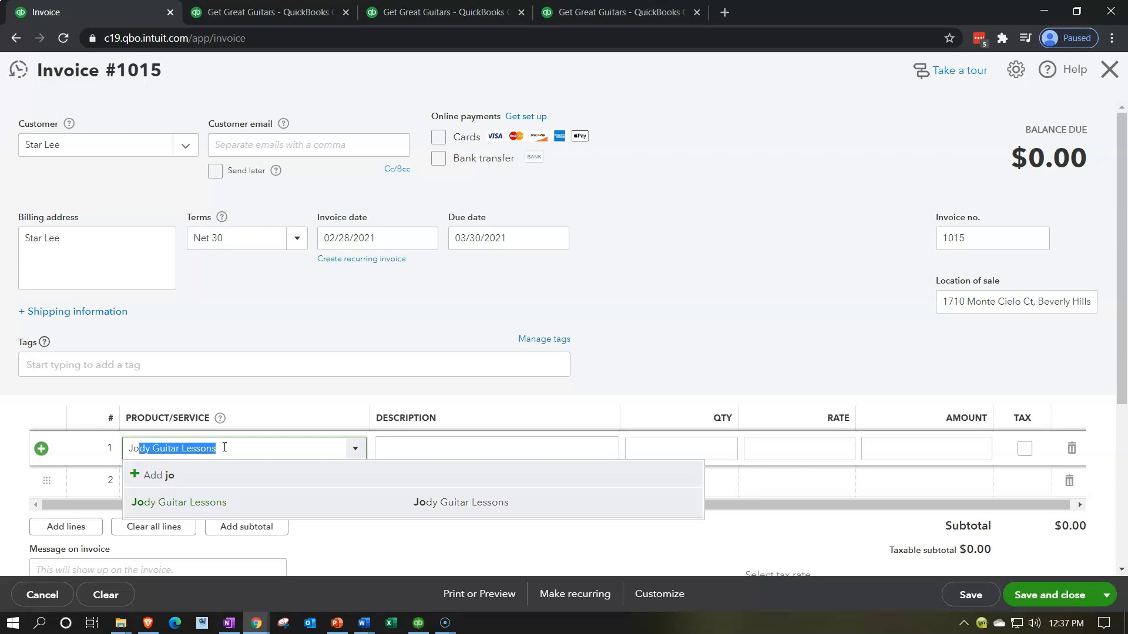
{"action": "key", "text": "Tab"}
{"action": "key", "text": "Tab"}
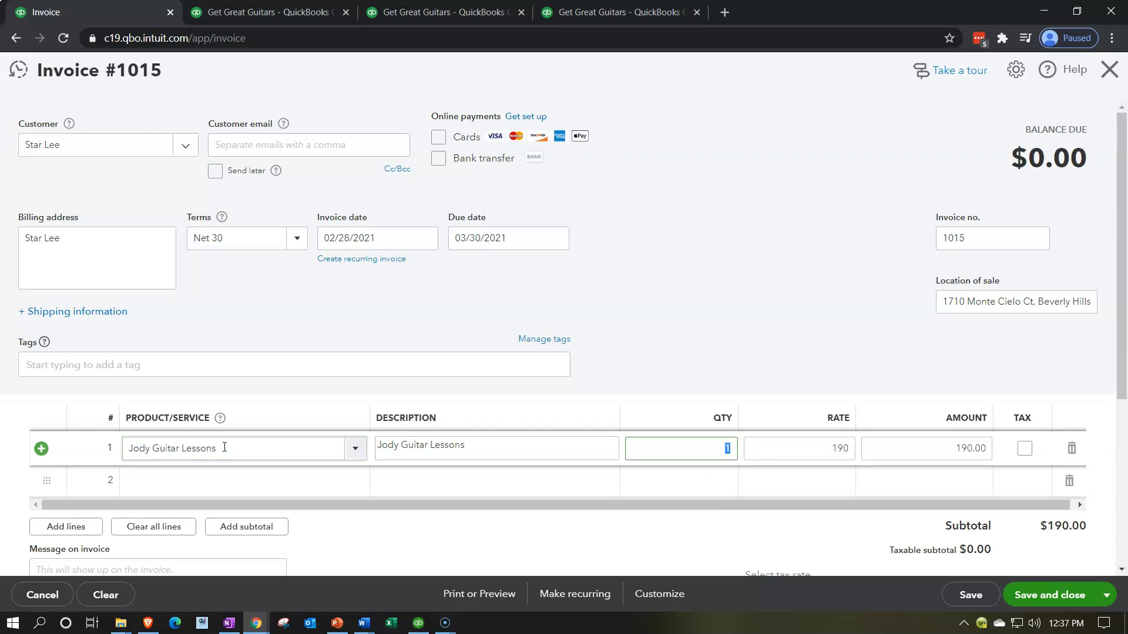
{"action": "type", "text": "5"}
{"action": "key", "text": "Tab"}
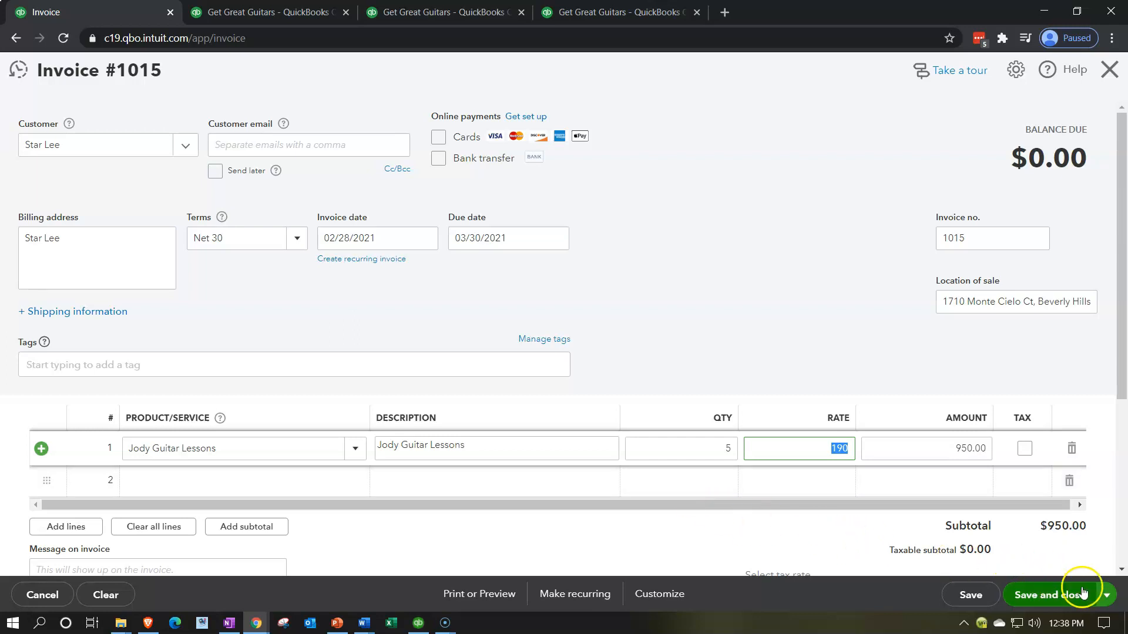
{"action": "left_click", "coordinate": [1105, 595]}
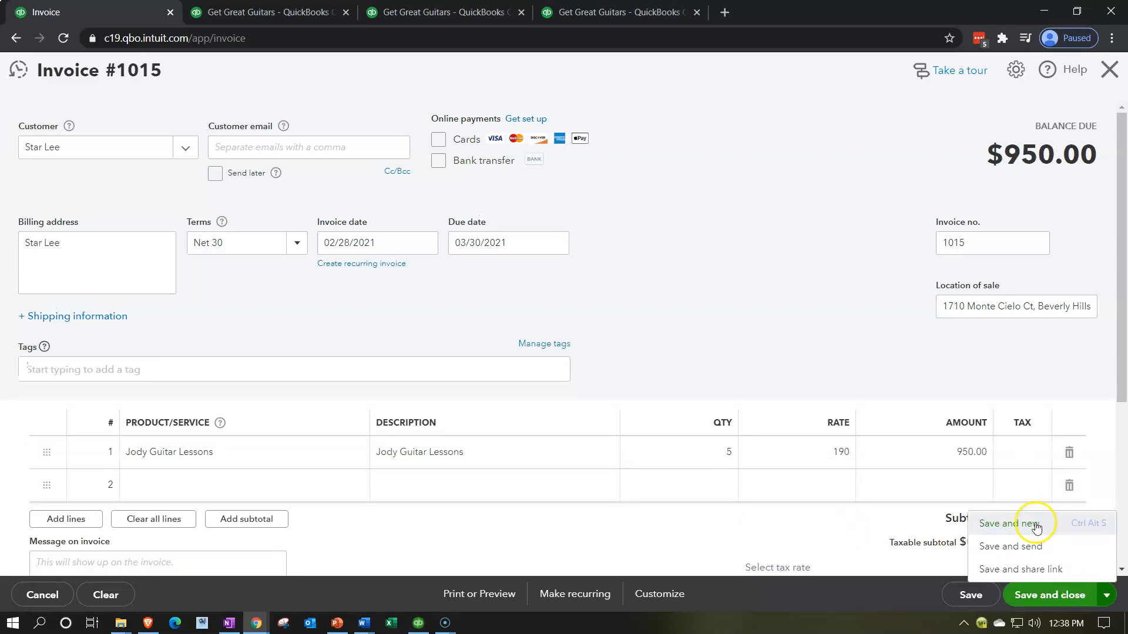
{"action": "left_click", "coordinate": [1034, 524]}
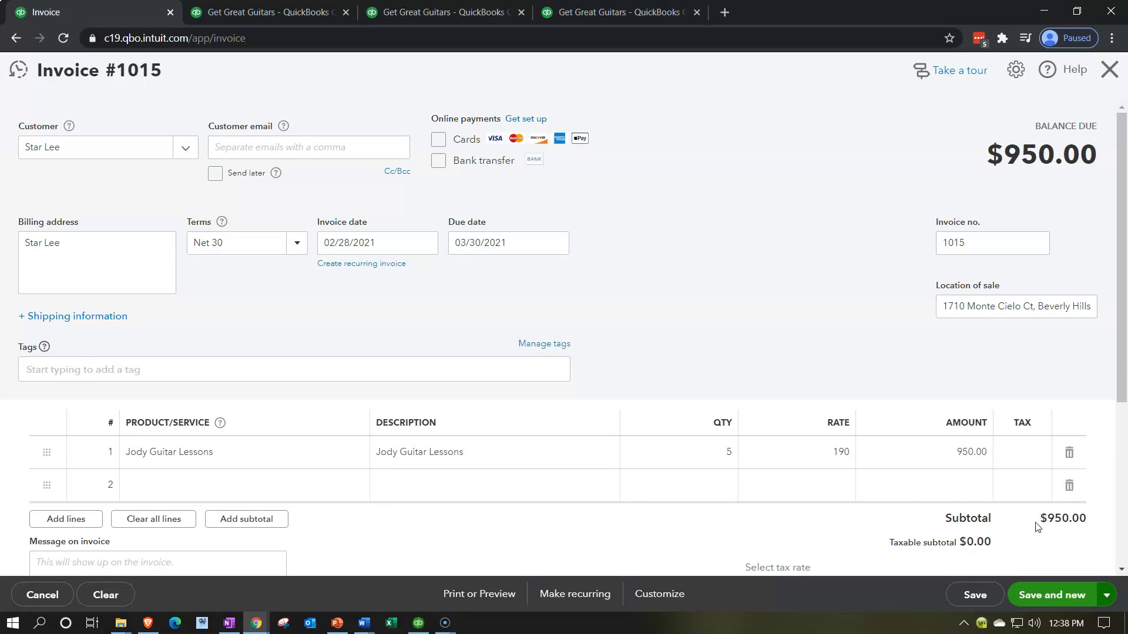
Step: Switch to the Balance Sheet report, enlarge the page and rerun the report to examine Accounts Receivable
{"action": "left_click", "coordinate": [308, 13]}
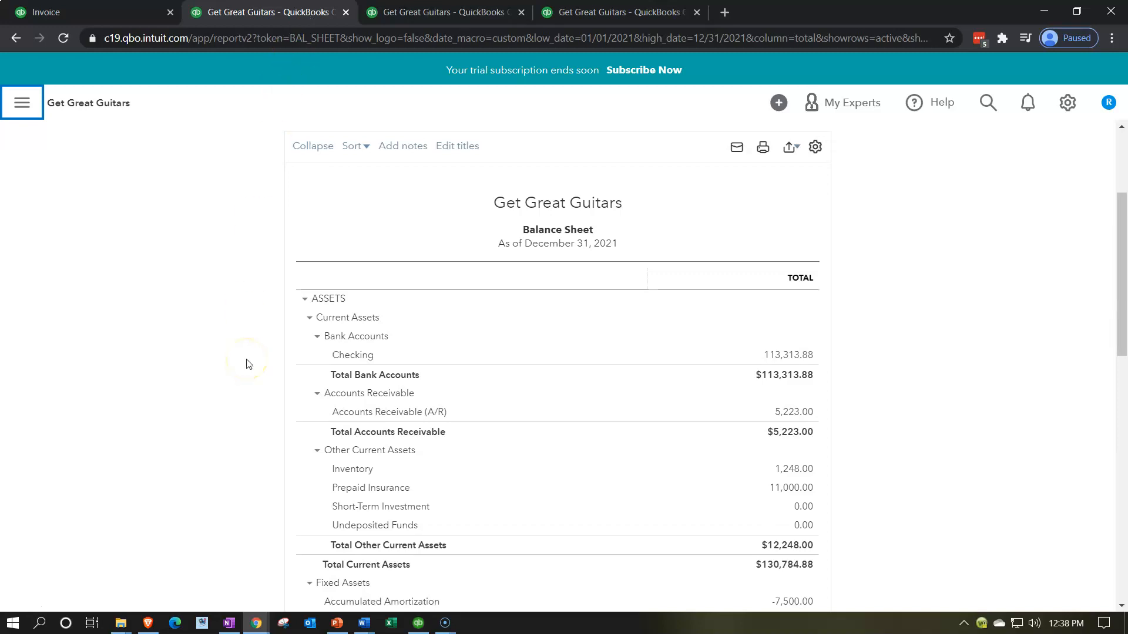
{"action": "key", "text": "ctrl+plus"}
{"action": "key", "text": "ctrl+plus"}
{"action": "scroll", "coordinate": [249, 365], "scroll_direction": "up", "scroll_amount": 4}
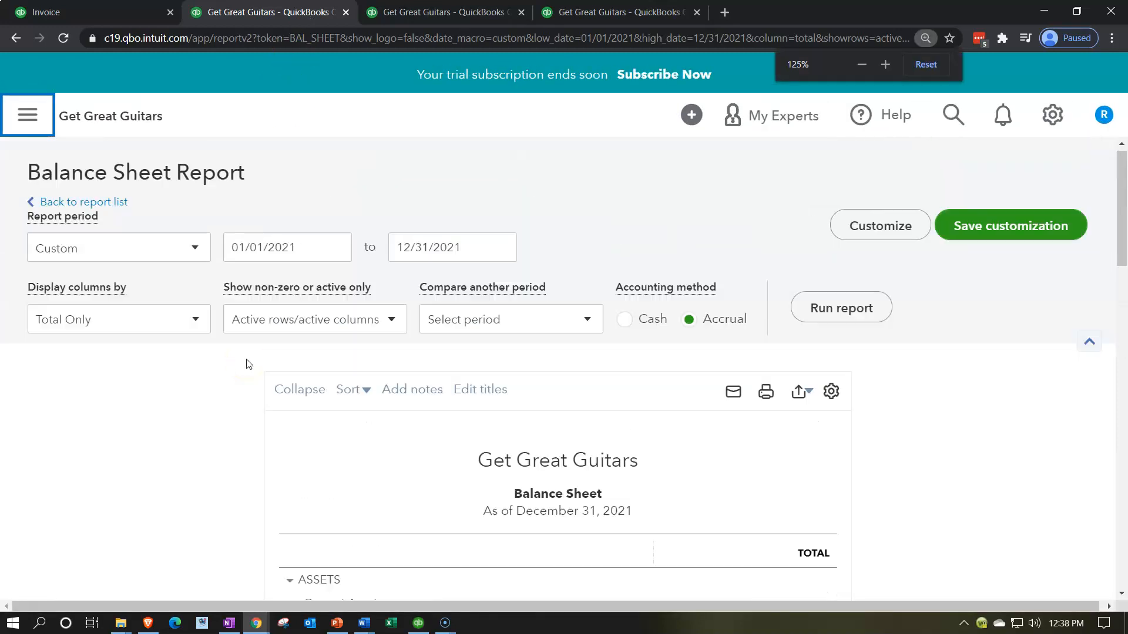
{"action": "left_click", "coordinate": [799, 308]}
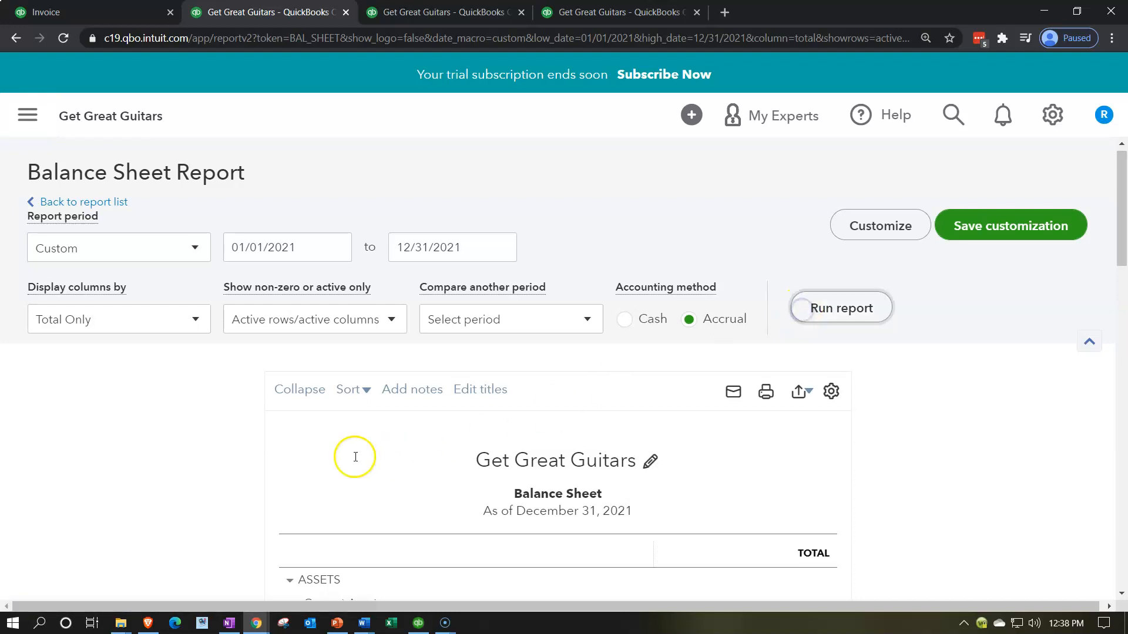
{"action": "scroll", "coordinate": [352, 456], "scroll_direction": "down", "scroll_amount": 3}
{"action": "scroll", "coordinate": [237, 464], "scroll_direction": "down", "scroll_amount": 1}
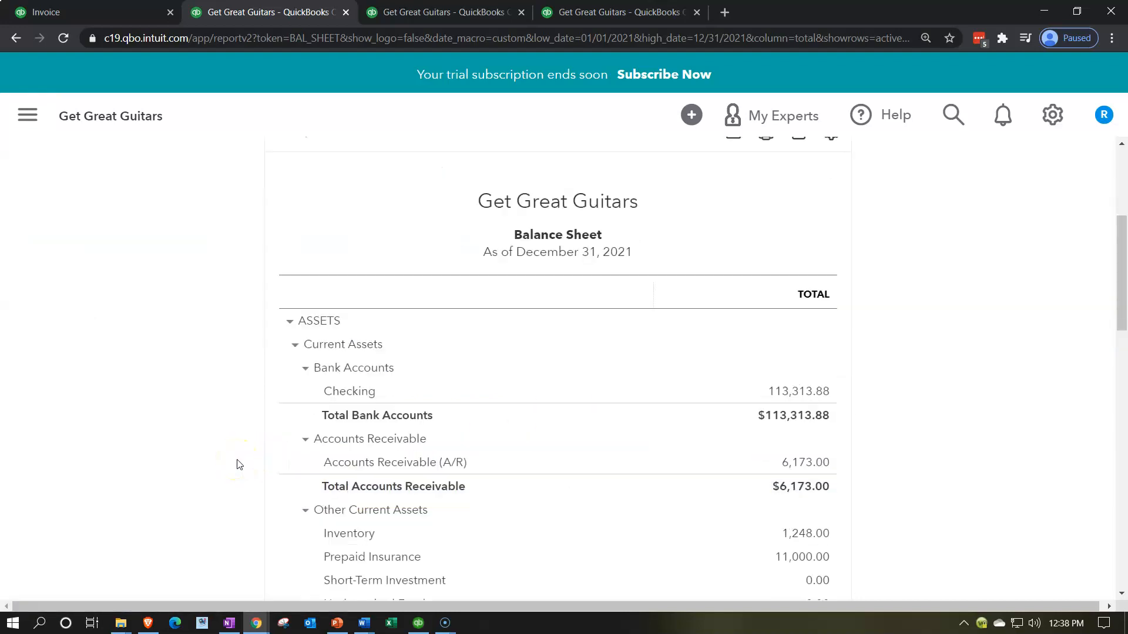
Step: Open the Accounts Receivable transaction detail, check the invoice dated 02/28/2021, and return to the Balance Sheet
{"action": "left_click", "coordinate": [781, 431]}
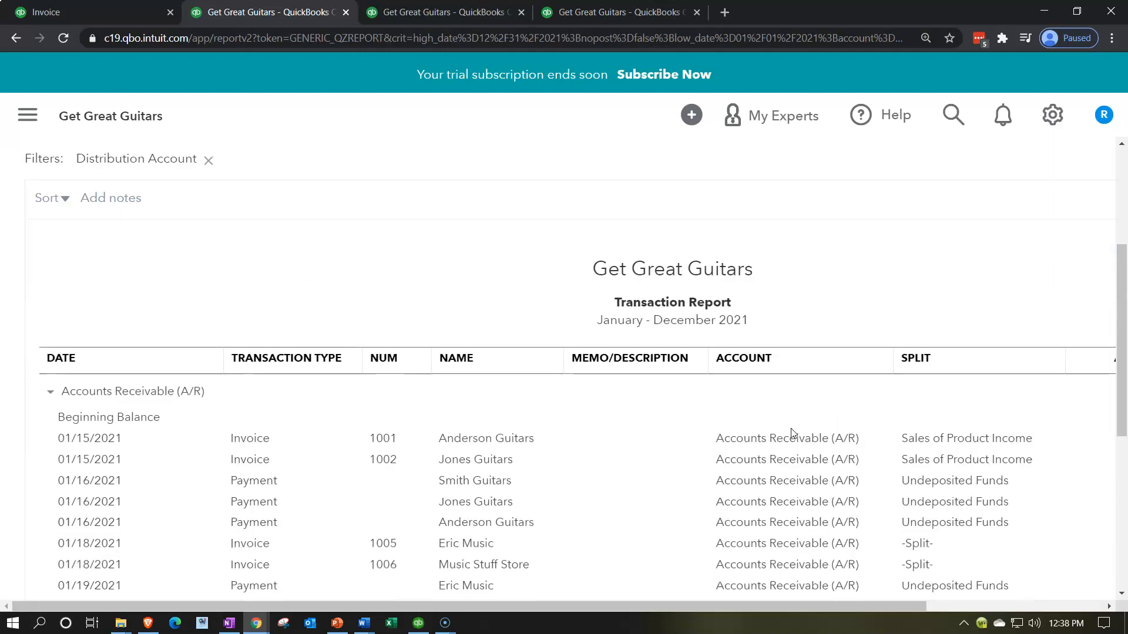
{"action": "scroll", "coordinate": [542, 492], "scroll_direction": "down", "scroll_amount": 2}
{"action": "scroll", "coordinate": [541, 493], "scroll_direction": "down", "scroll_amount": 2}
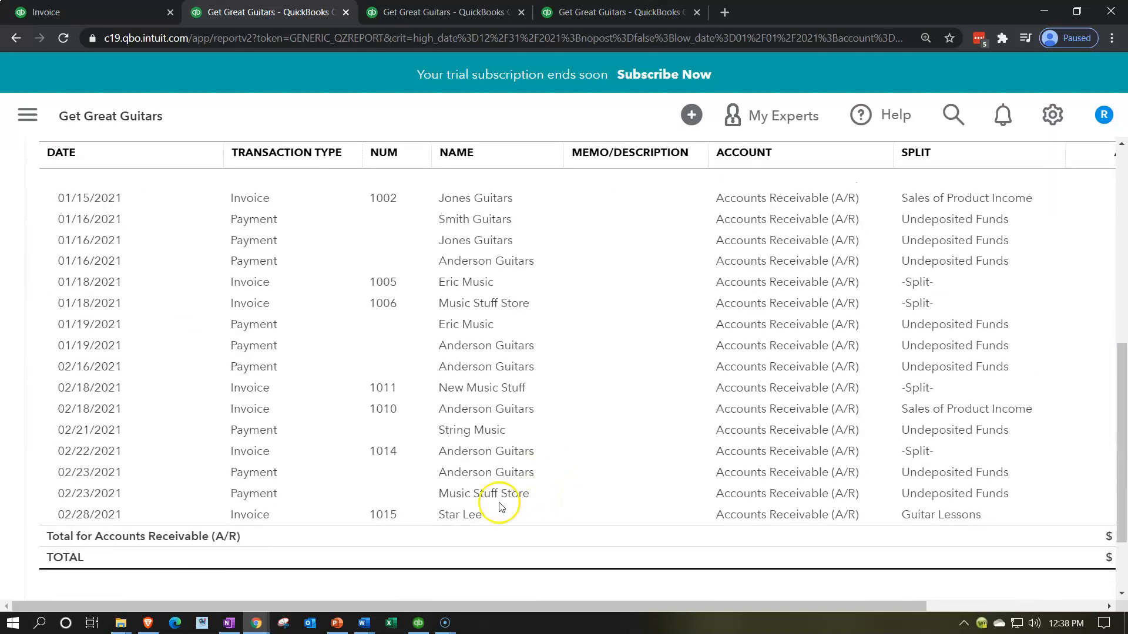
{"action": "left_click_drag", "start_coordinate": [749, 606], "coordinate": [426, 552]}
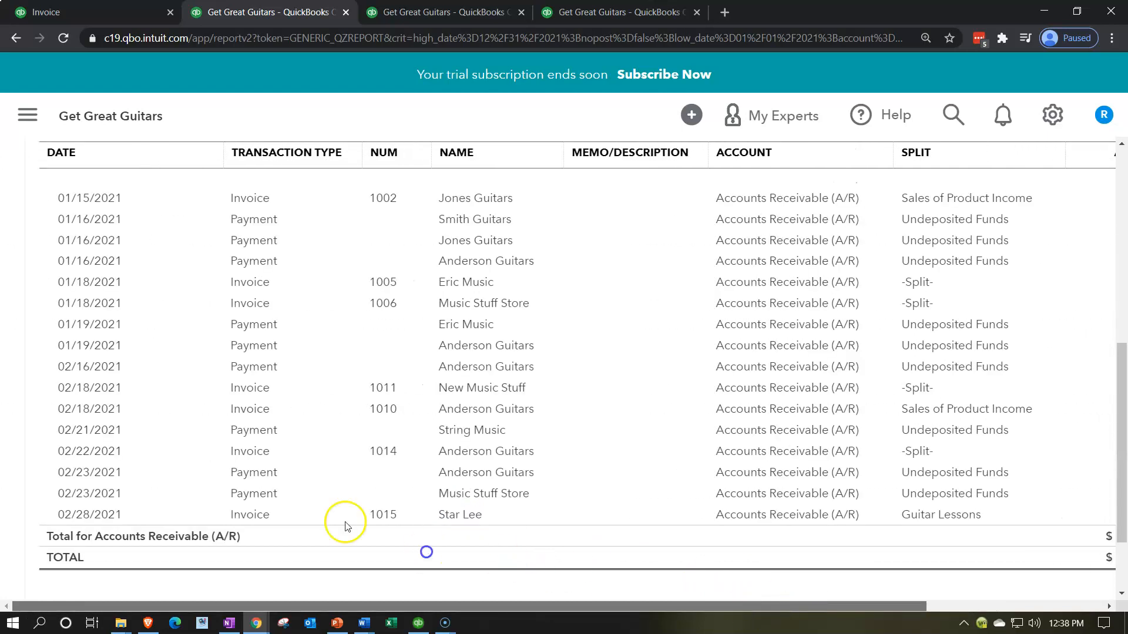
{"action": "scroll", "coordinate": [116, 296], "scroll_direction": "up", "scroll_amount": 6}
{"action": "scroll", "coordinate": [115, 291], "scroll_direction": "up", "scroll_amount": 1}
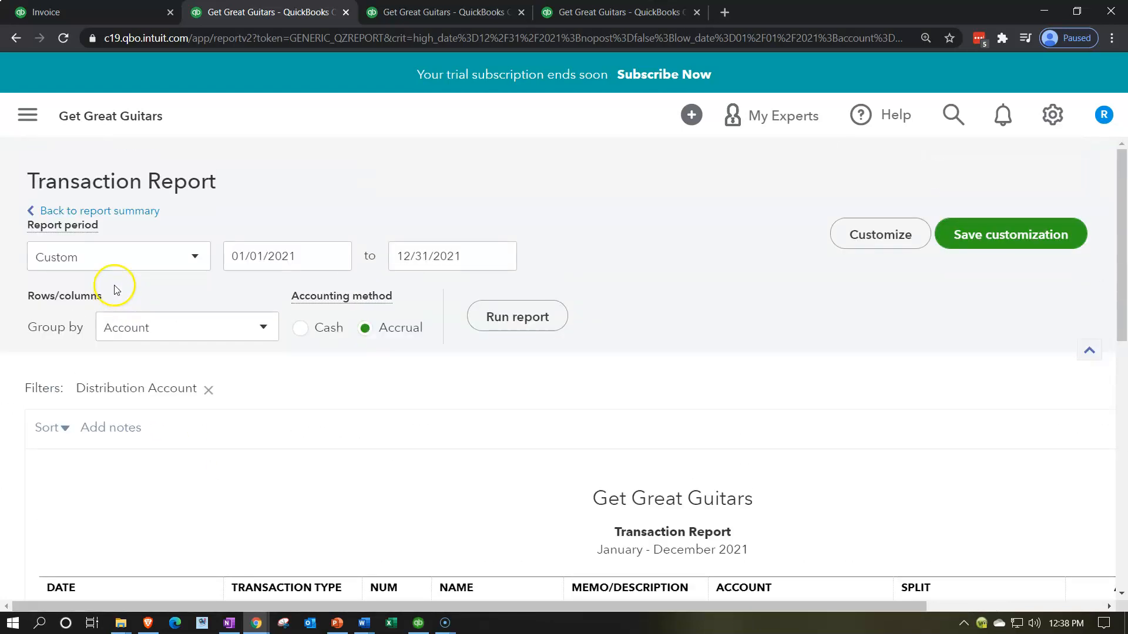
{"action": "left_click", "coordinate": [130, 212]}
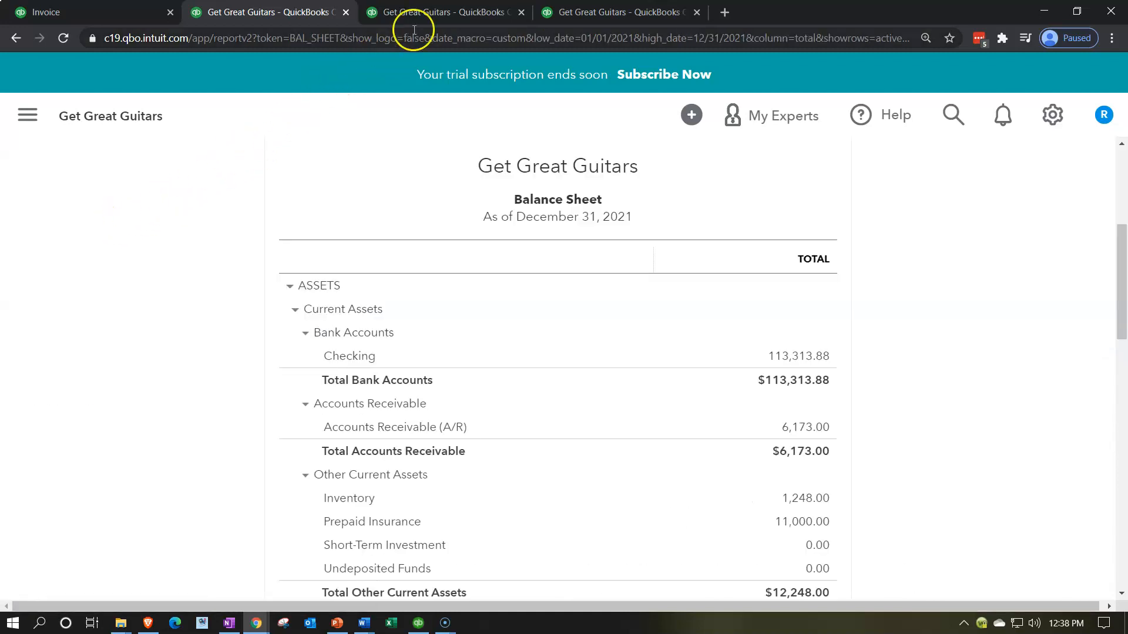
Step: Switch to the Profit and Loss report, rerun it and examine the Guitar Lessons line under Income
{"action": "left_click", "coordinate": [445, 15]}
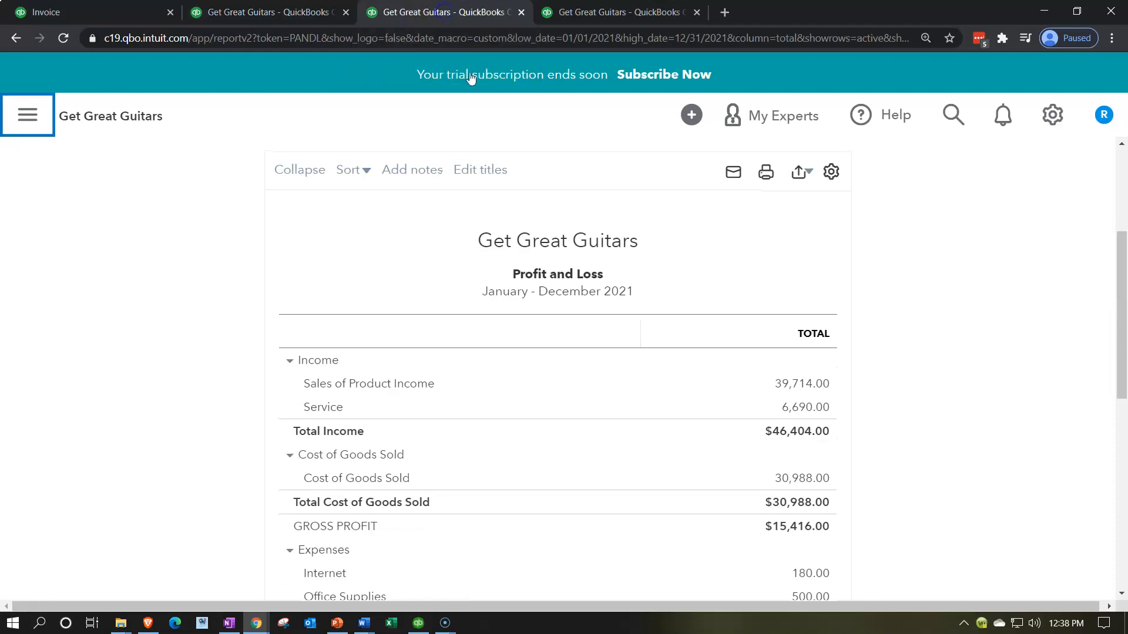
{"action": "scroll", "coordinate": [742, 357], "scroll_direction": "down", "scroll_amount": 4}
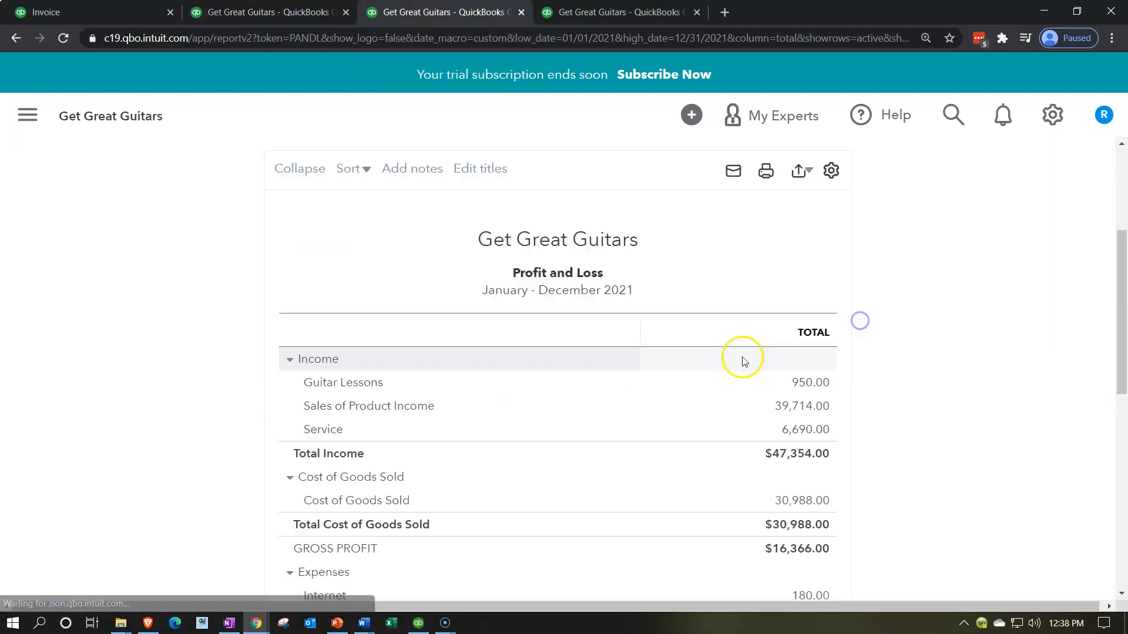
{"action": "scroll", "coordinate": [711, 365], "scroll_direction": "down", "scroll_amount": 3}
{"action": "scroll", "coordinate": [710, 365], "scroll_direction": "down", "scroll_amount": 4}
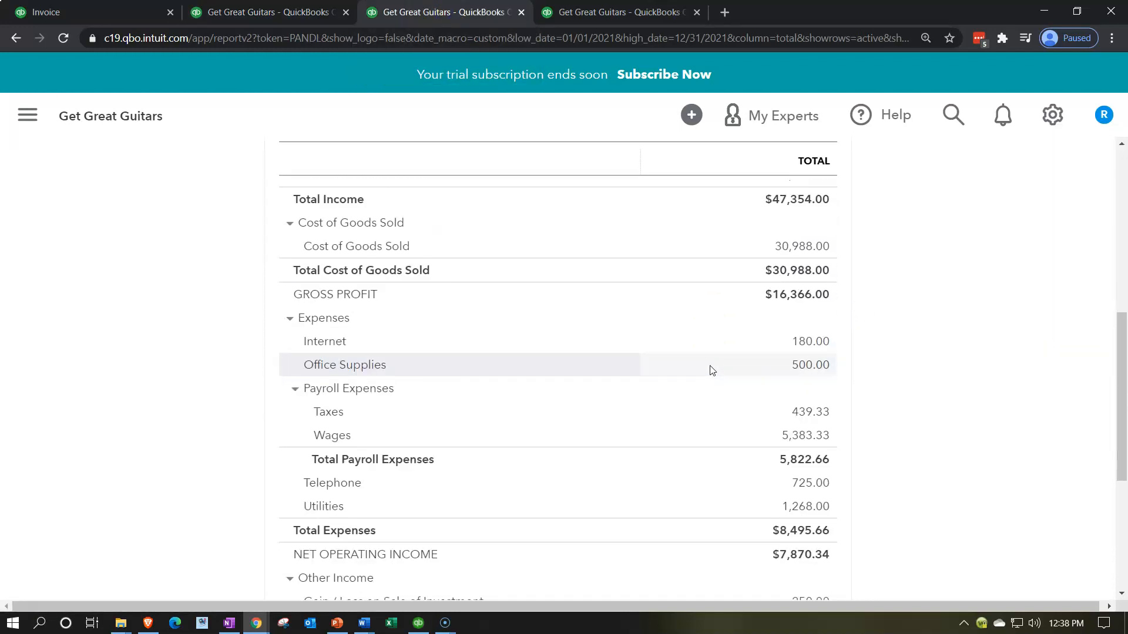
{"action": "scroll", "coordinate": [710, 366], "scroll_direction": "up", "scroll_amount": 1}
{"action": "scroll", "coordinate": [709, 369], "scroll_direction": "up", "scroll_amount": 2}
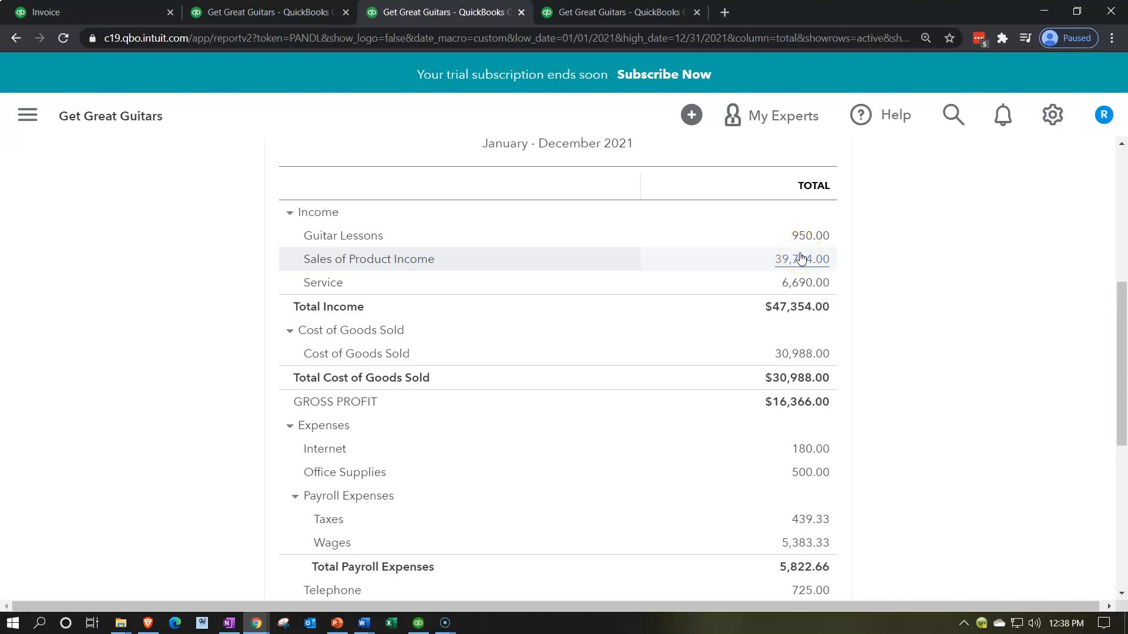
Step: Return to the blank invoice and add a new customer to it by entering and saving the customer's full name
{"action": "left_click", "coordinate": [106, 18]}
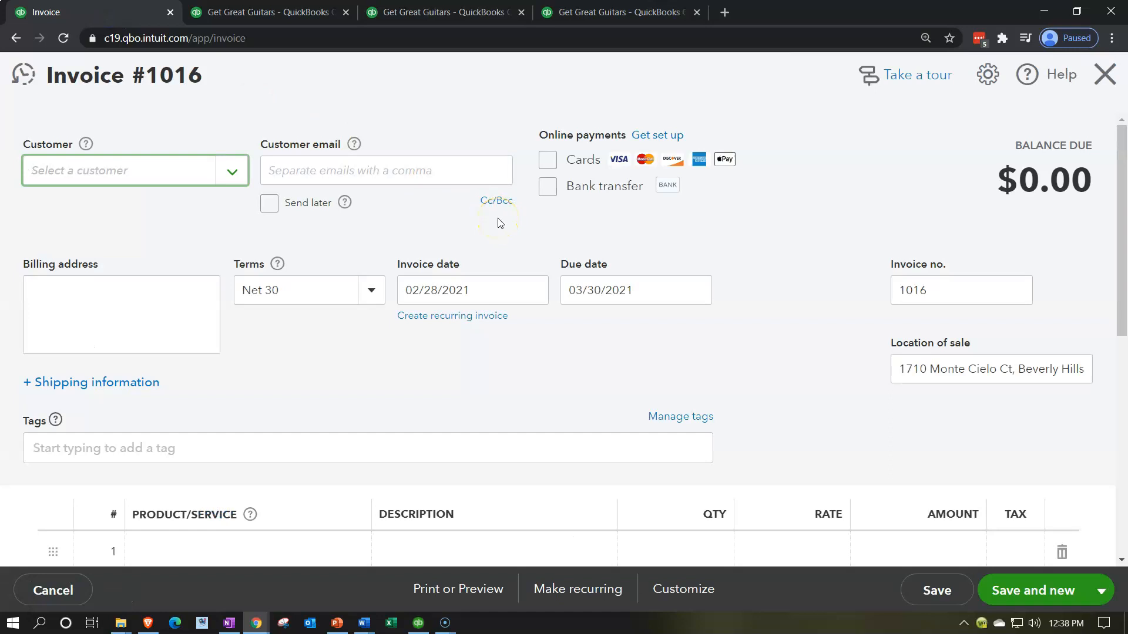
{"action": "left_click", "coordinate": [68, 172]}
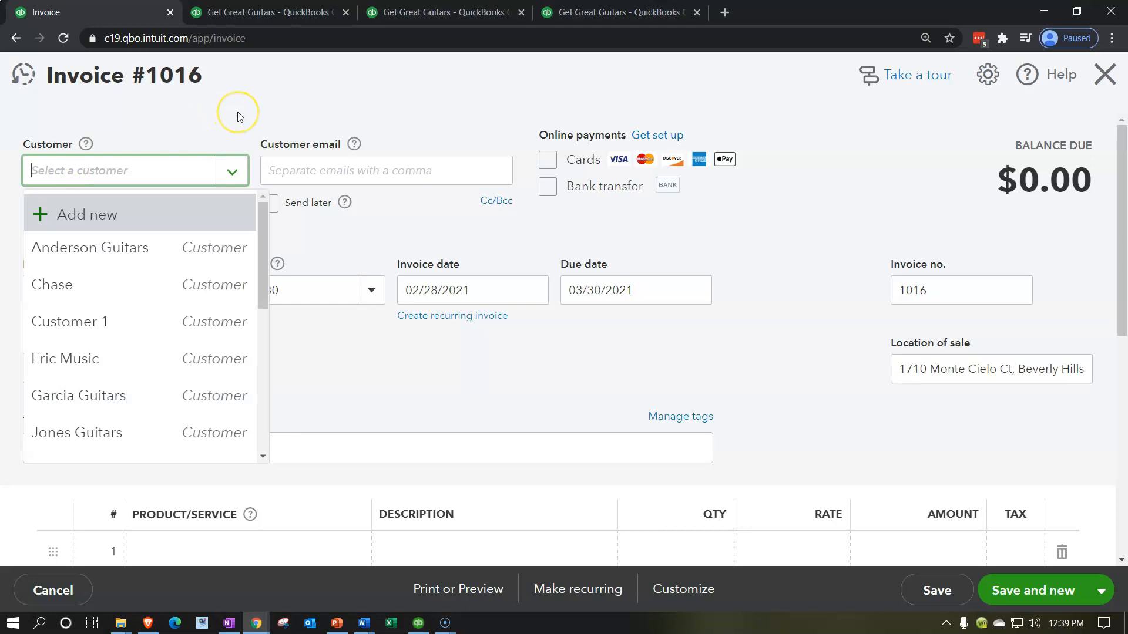
{"action": "type", "text": "Lin "}
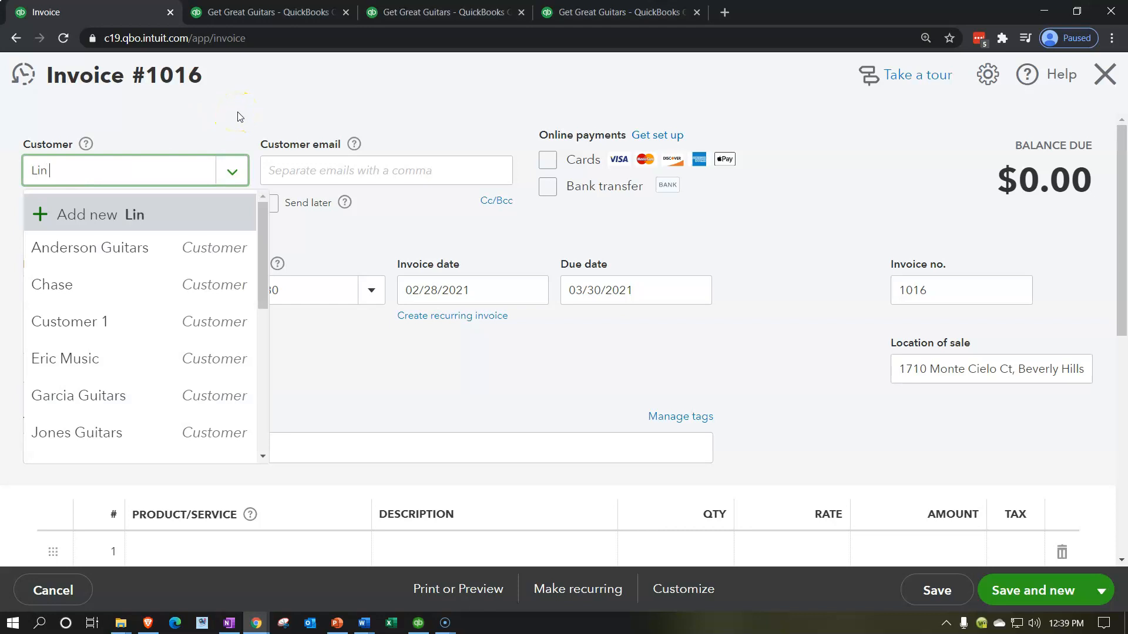
{"action": "type", "text": "Jackson"}
{"action": "key", "text": "Return"}
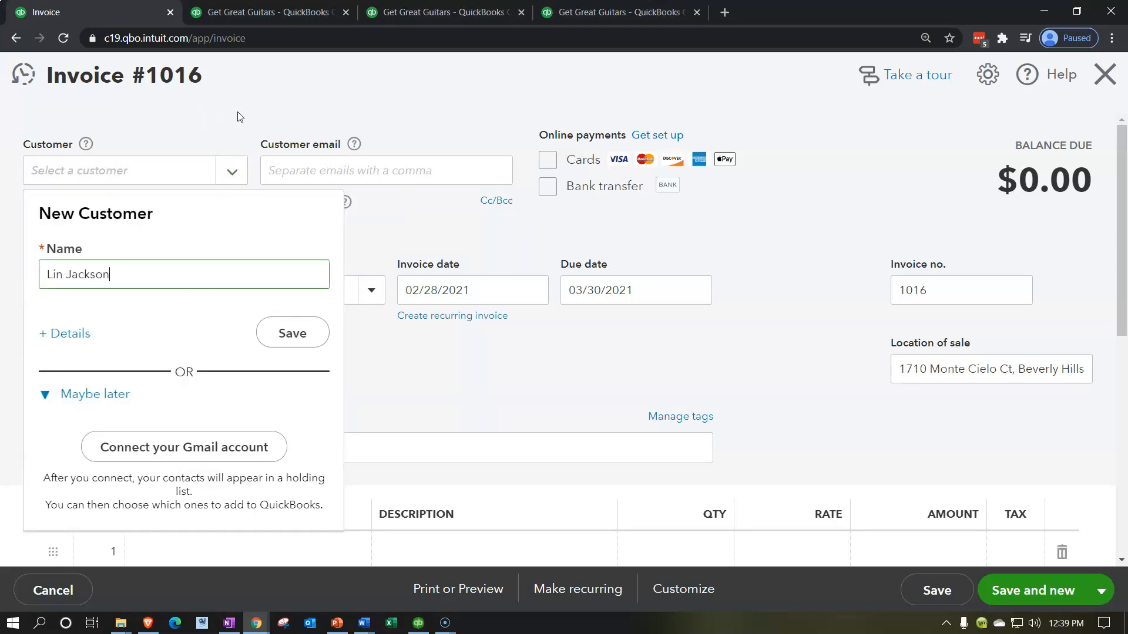
{"action": "left_click", "coordinate": [288, 334]}
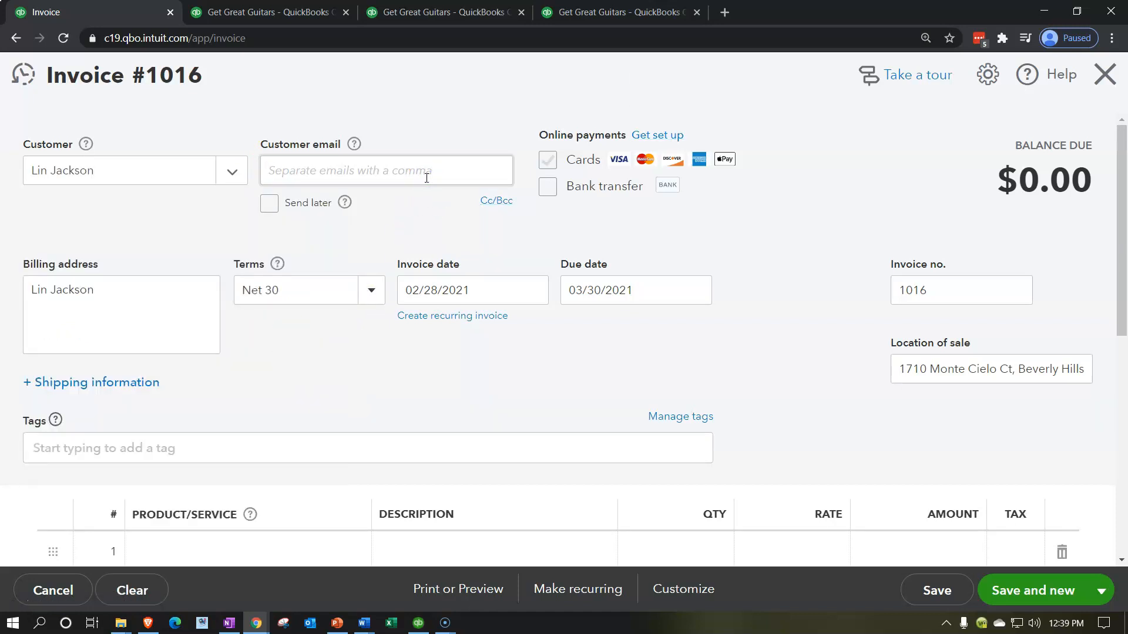
Step: Add Jody Guitar Lessons with quantity 10 as the first invoice line, then save the invoice and start a new one
{"action": "key", "text": "Tab"}
{"action": "key", "text": "Tab"}
{"action": "key", "text": "Tab"}
{"action": "key", "text": "Tab"}
{"action": "key", "text": "Tab"}
{"action": "key", "text": "Tab"}
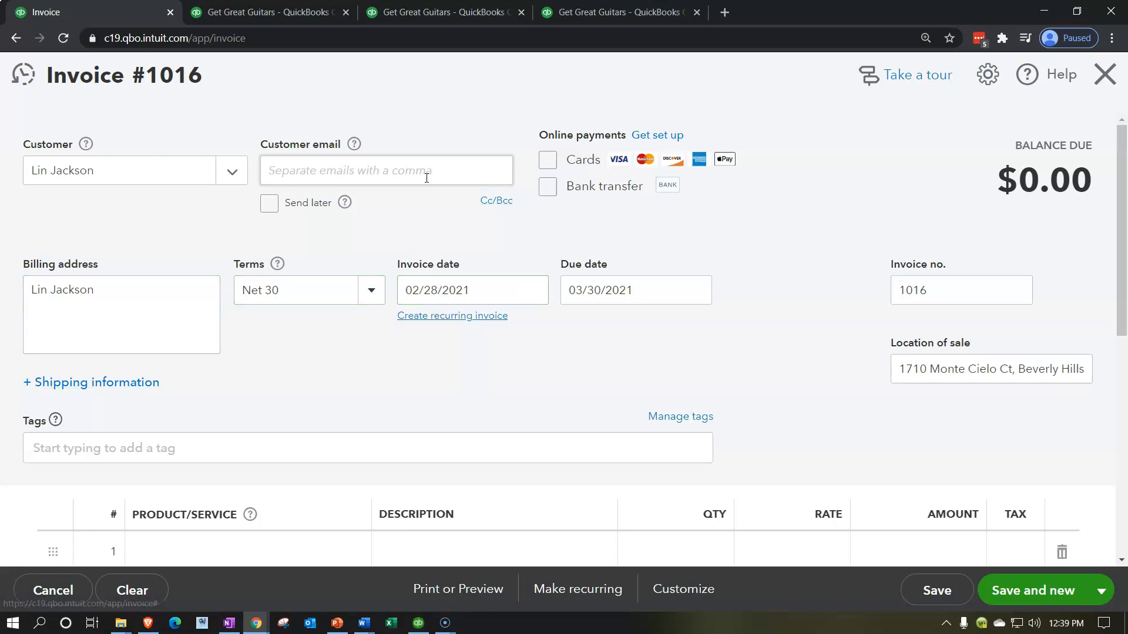
{"action": "key", "text": "Tab"}
{"action": "left_click", "coordinate": [803, 267]}
{"action": "key", "text": "ctrl+minus"}
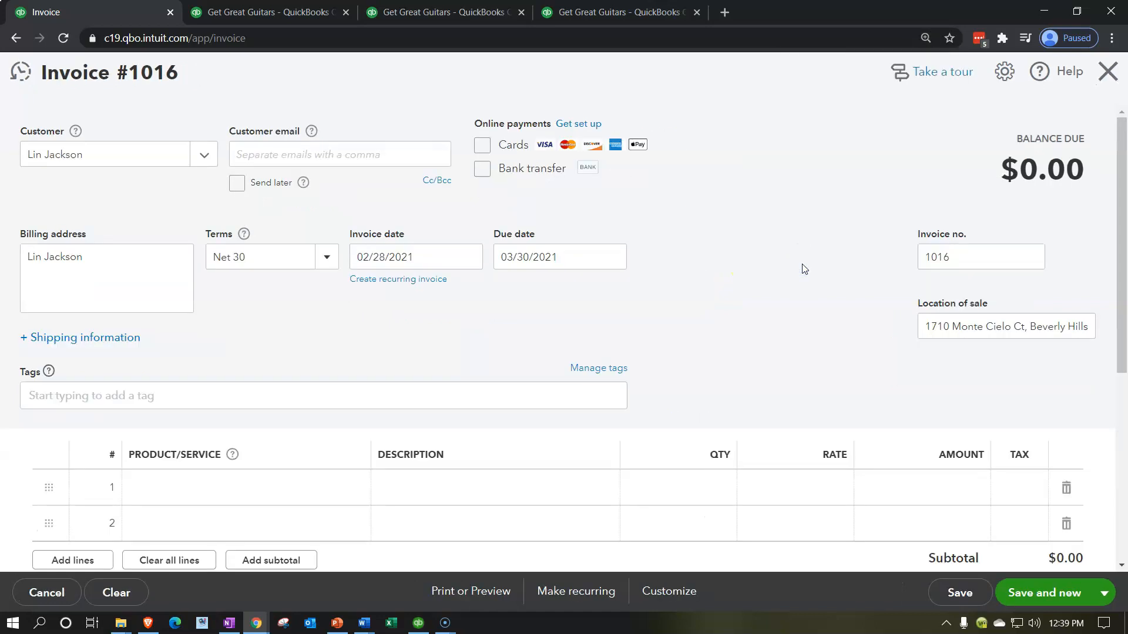
{"action": "left_click", "coordinate": [217, 498]}
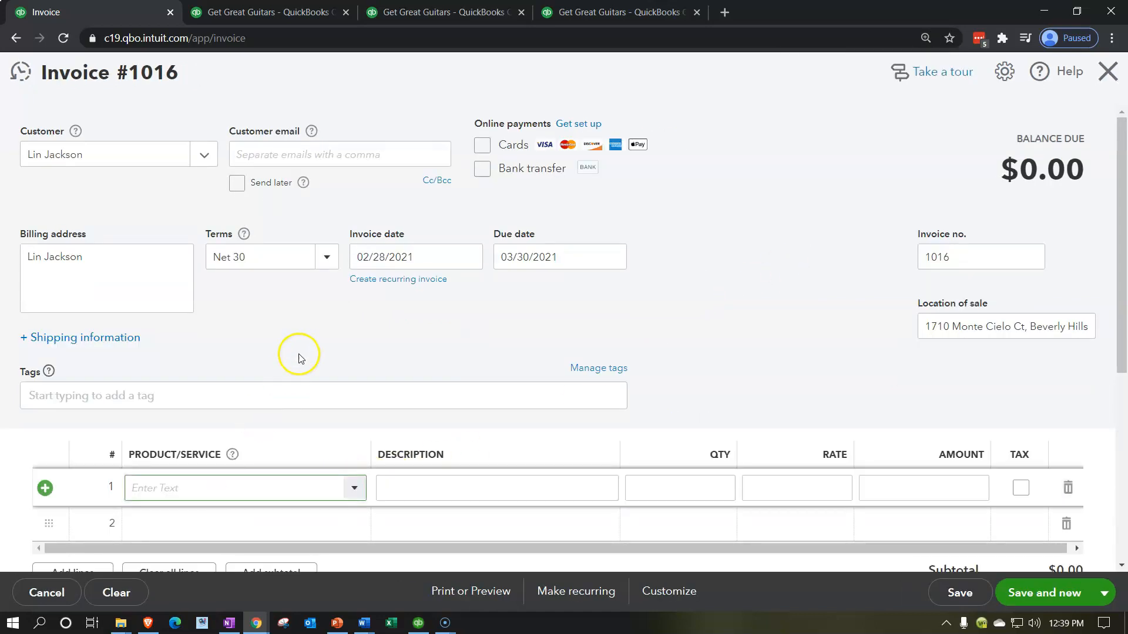
{"action": "type", "text": "jo"}
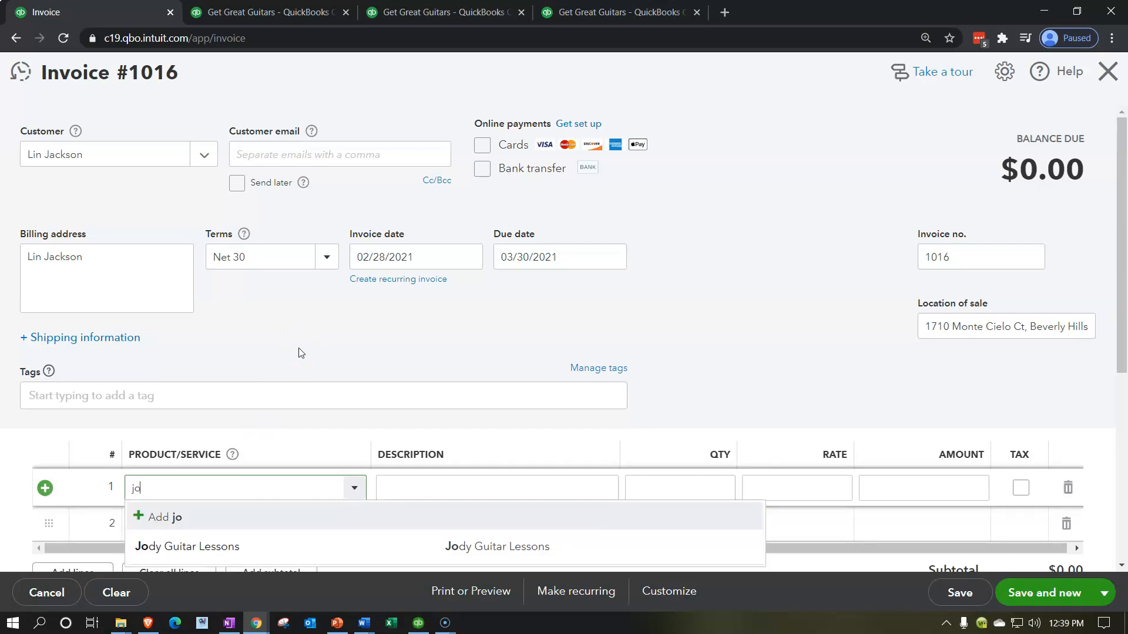
{"action": "key", "text": "Tab"}
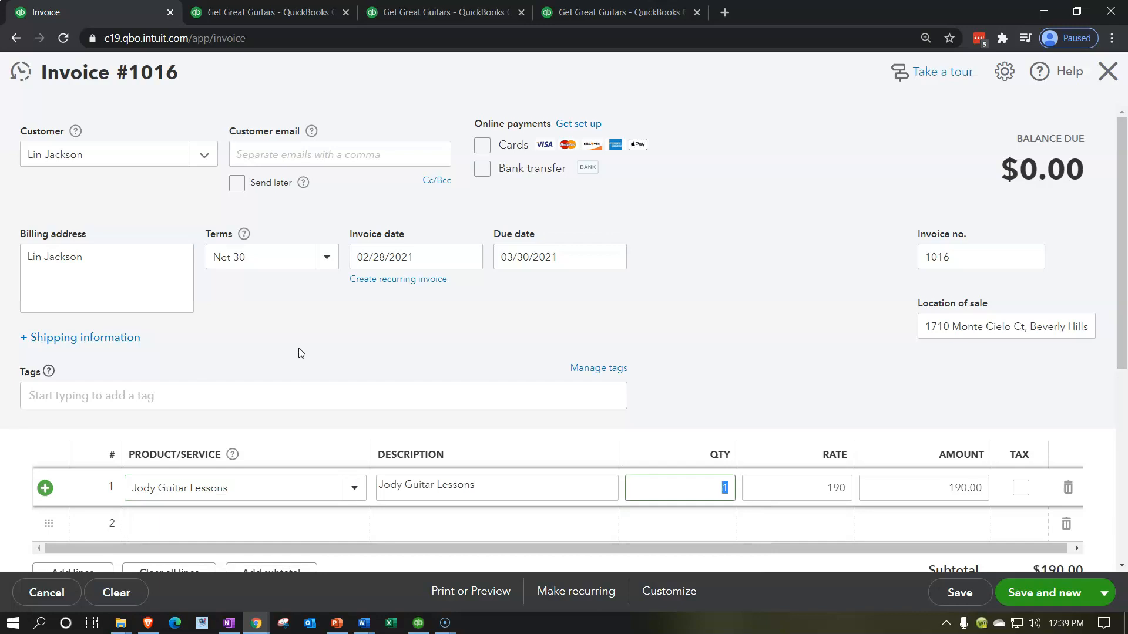
{"action": "type", "text": "10"}
{"action": "key", "text": "Tab"}
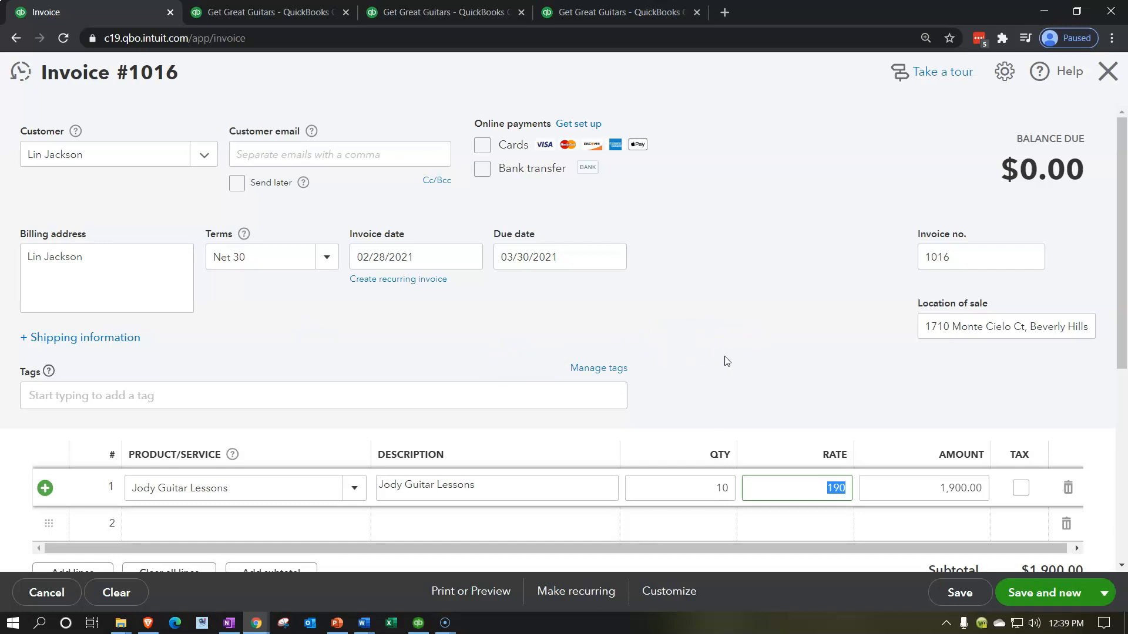
{"action": "left_click", "coordinate": [727, 356]}
{"action": "left_click", "coordinate": [1015, 593]}
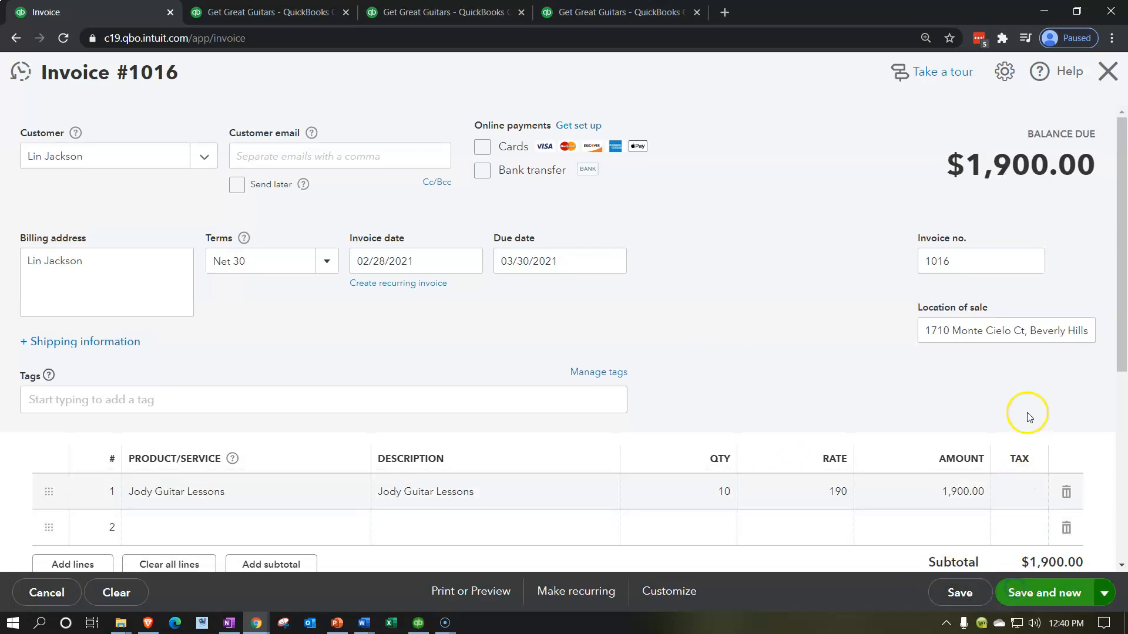
Step: Create another new customer on the new invoice, correcting the spelling of the full name before saving
{"action": "left_click", "coordinate": [121, 170]}
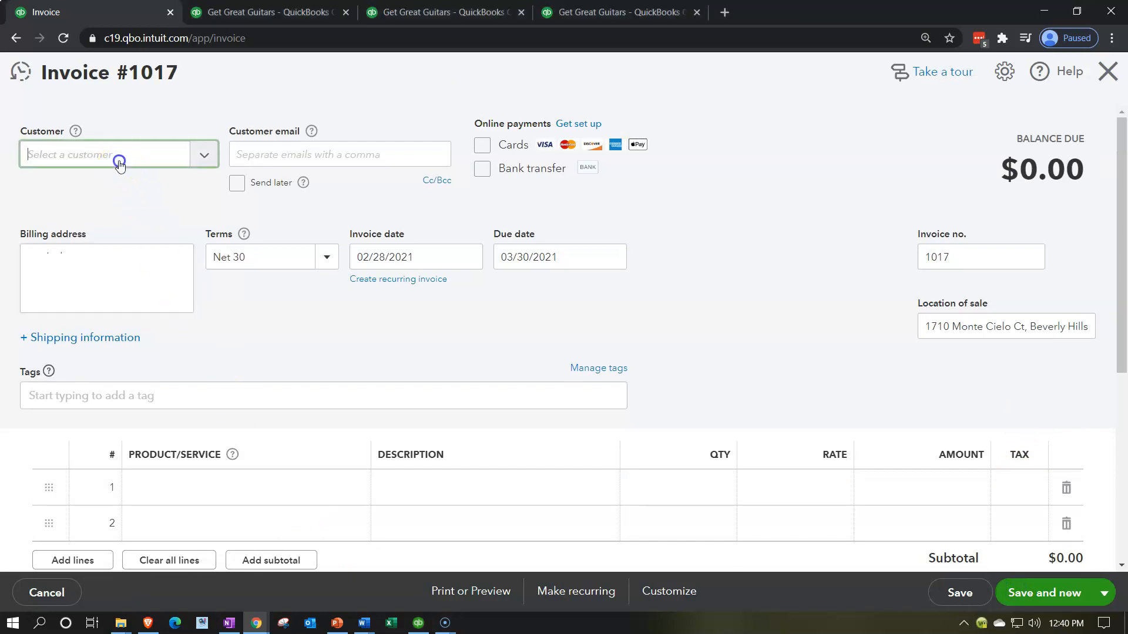
{"action": "type", "text": "diana"}
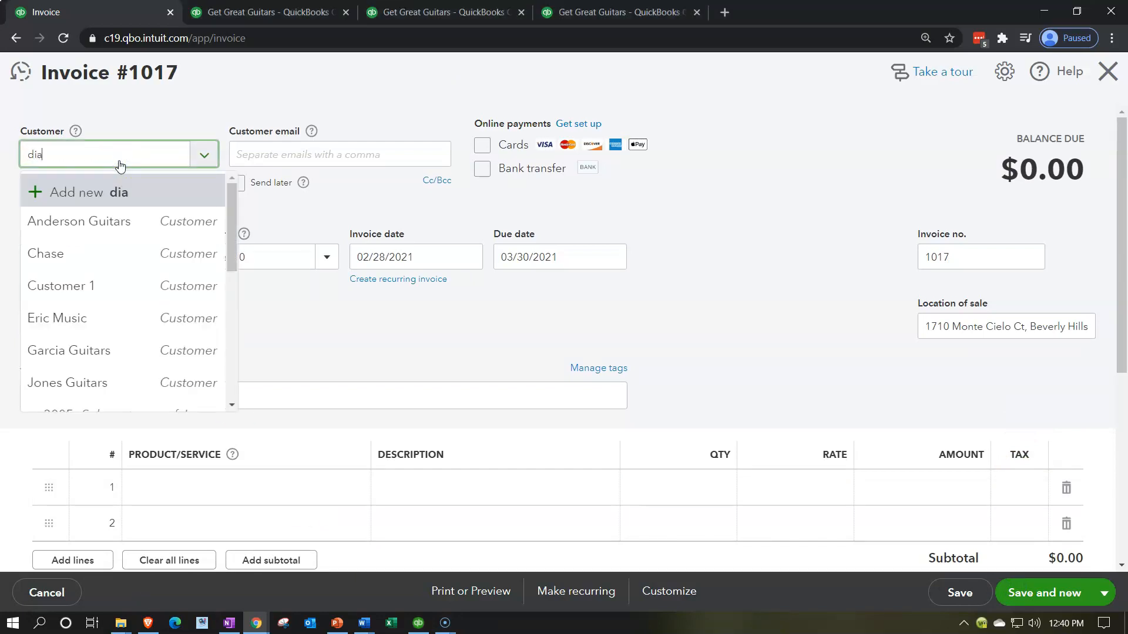
{"action": "key", "text": "BackSpace"}
{"action": "key", "text": "BackSpace"}
{"action": "key", "text": "BackSpace"}
{"action": "key", "text": "BackSpace"}
{"action": "key", "text": "BackSpace"}
{"action": "type", "text": "Daina Ma"}
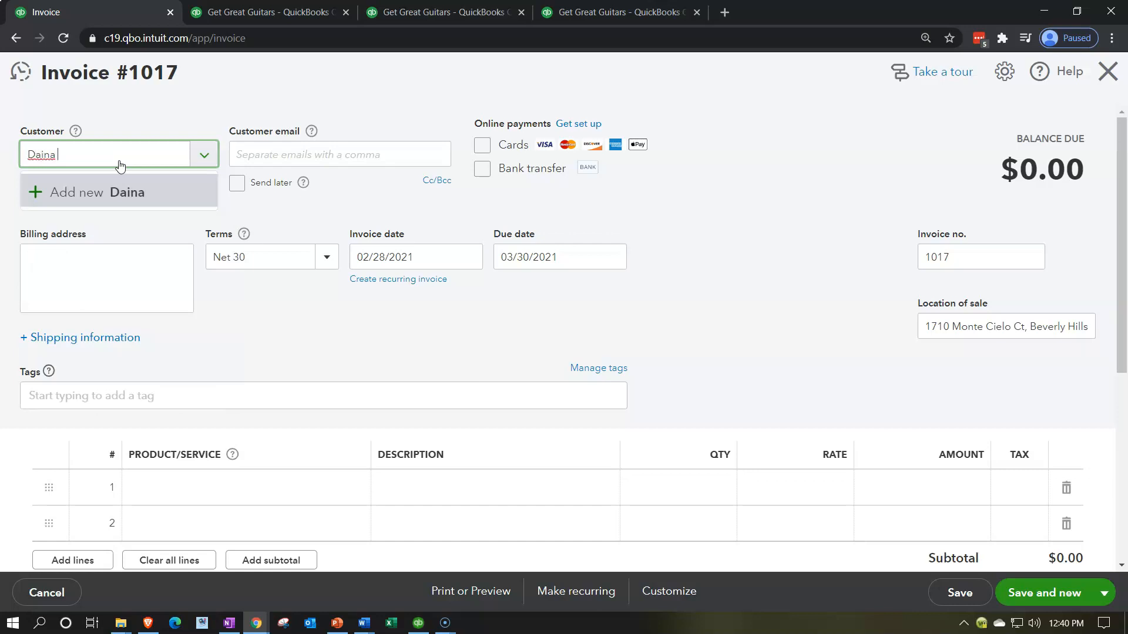
{"action": "type", "text": "rtinez"}
{"action": "key", "text": "BackSpace"}
{"action": "key", "text": "BackSpace"}
{"action": "key", "text": "BackSpace"}
{"action": "key", "text": "BackSpace"}
{"action": "key", "text": "BackSpace"}
{"action": "key", "text": "BackSpace"}
{"action": "key", "text": "BackSpace"}
{"action": "key", "text": "BackSpace"}
{"action": "key", "text": "BackSpace"}
{"action": "key", "text": "BackSpace"}
{"action": "key", "text": "BackSpace"}
{"action": "key", "text": "BackSpace"}
{"action": "key", "text": "BackSpace"}
{"action": "type", "text": "iana"}
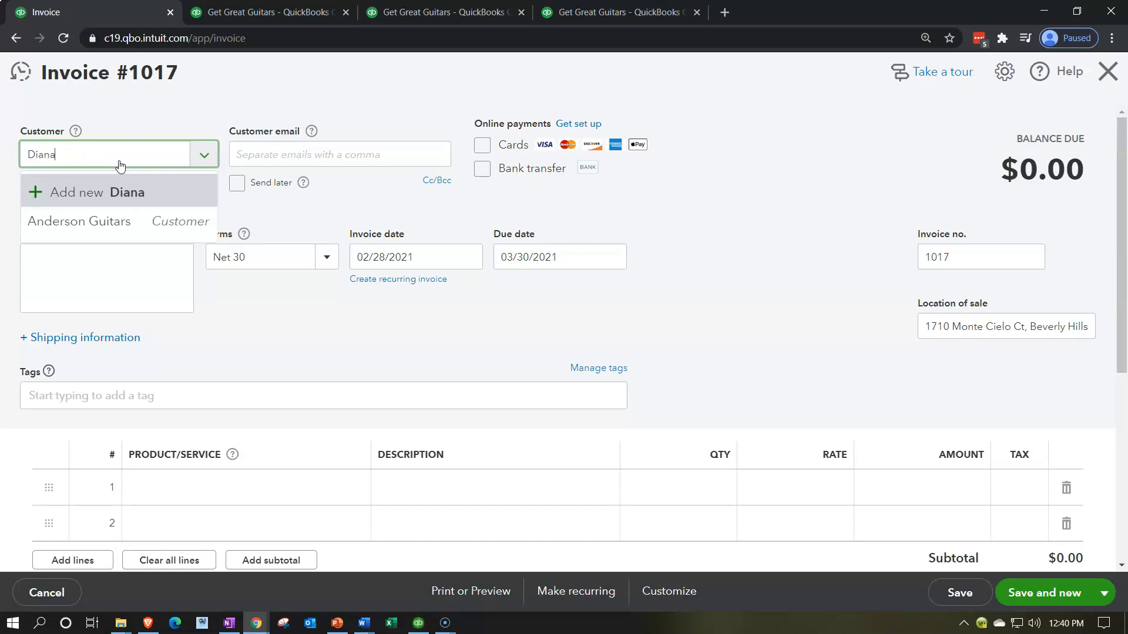
{"action": "type", "text": " Martinez"}
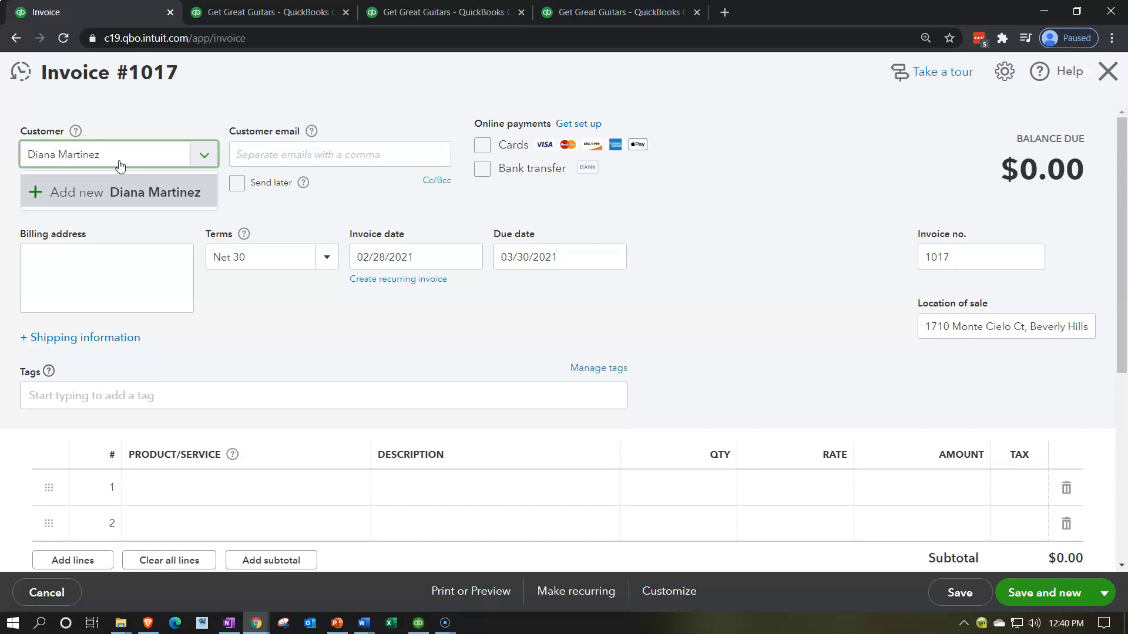
{"action": "left_click", "coordinate": [119, 191]}
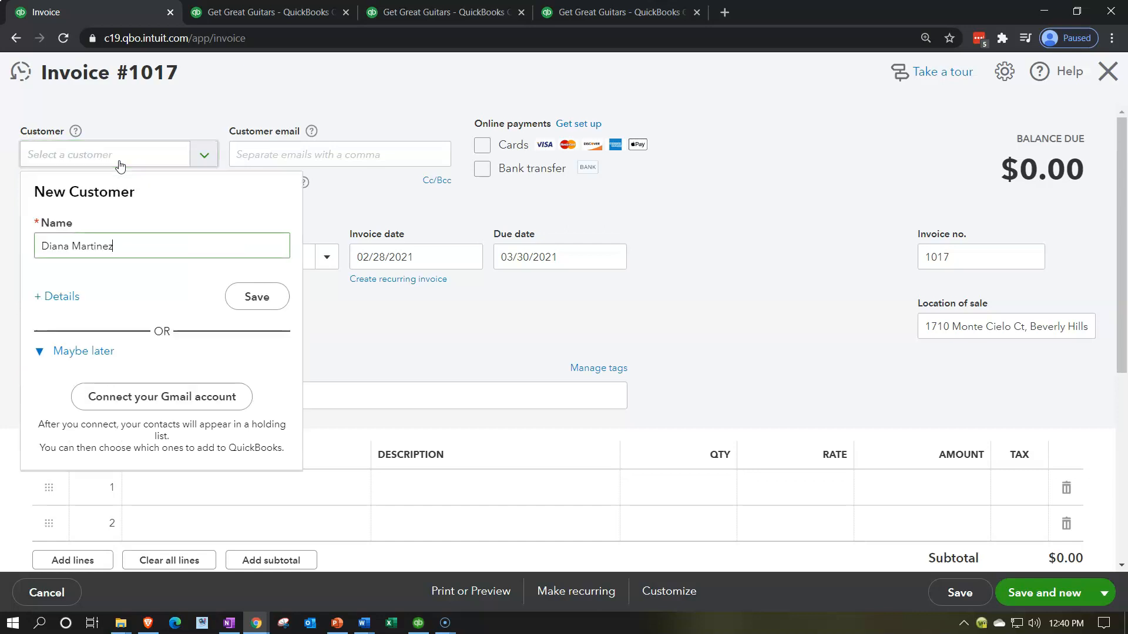
{"action": "left_click", "coordinate": [263, 301]}
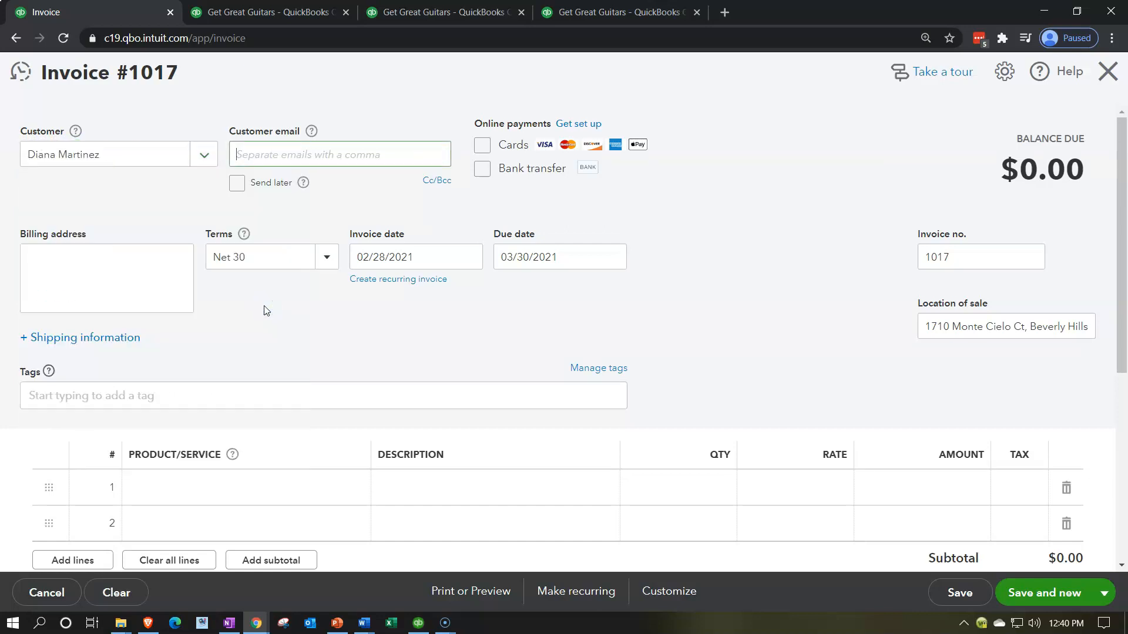
Step: Add Jody Guitar Lessons with quantity 5 as the first invoice line, then save the invoice and start a new one
{"action": "scroll", "coordinate": [262, 329], "scroll_direction": "down", "scroll_amount": 1}
{"action": "left_click", "coordinate": [228, 419]}
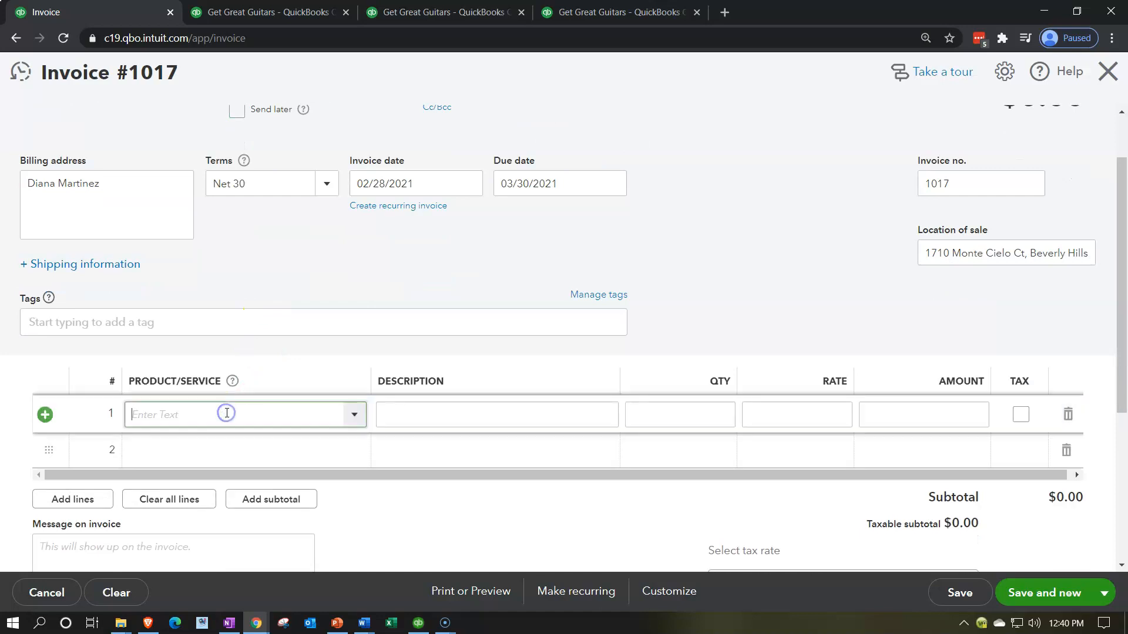
{"action": "type", "text": "Jody Guitar Lessons"}
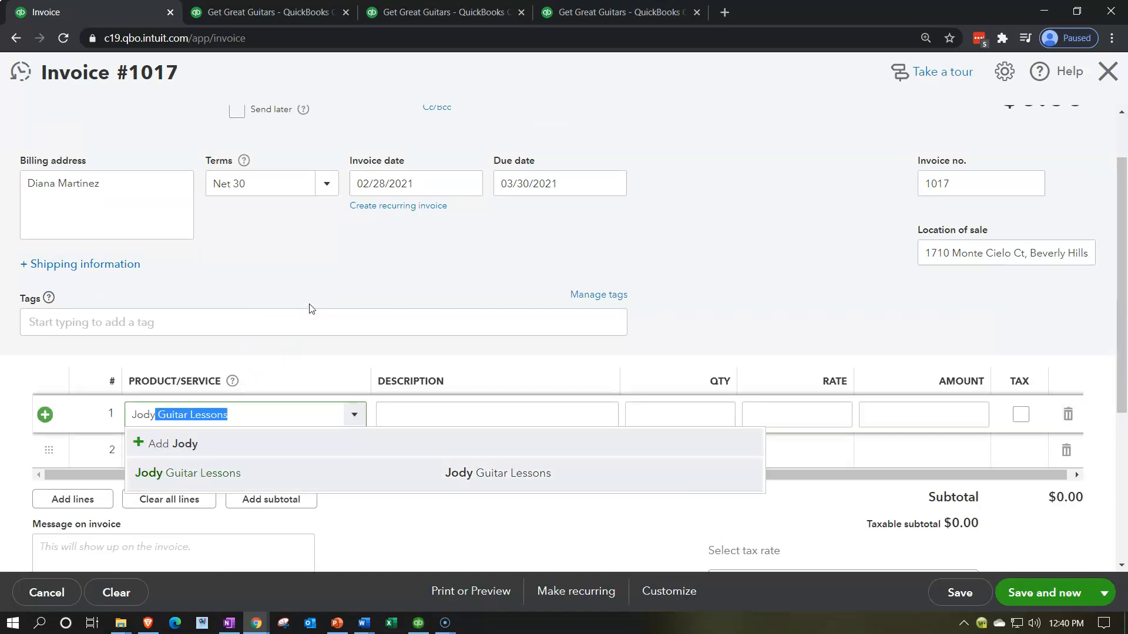
{"action": "key", "text": "Tab"}
{"action": "key", "text": "Tab"}
{"action": "type", "text": "5"}
{"action": "key", "text": "Tab"}
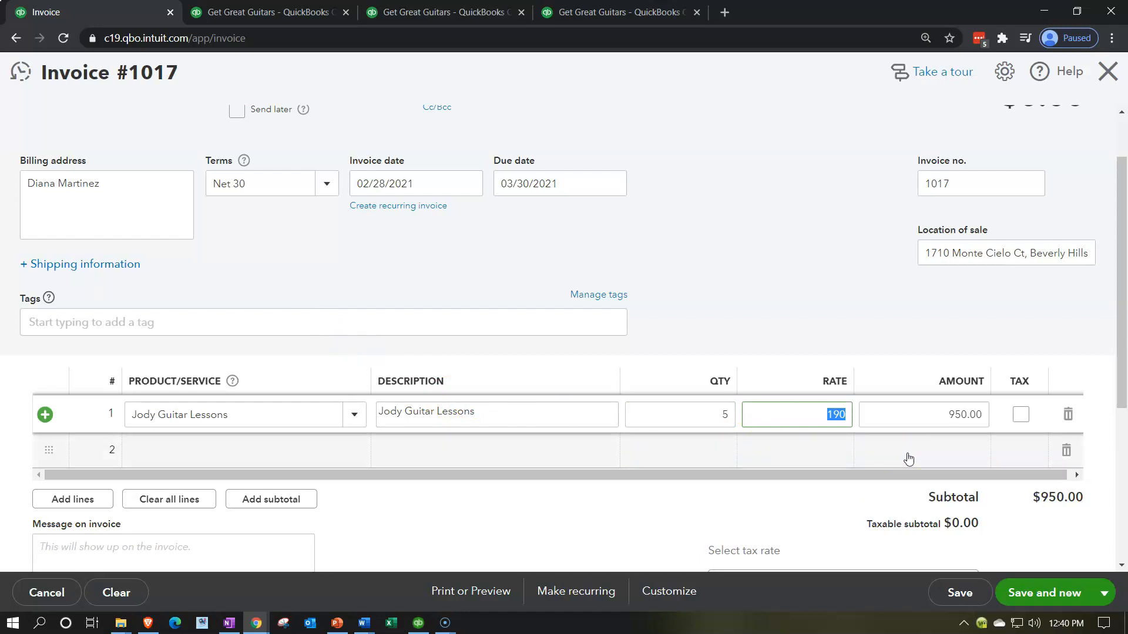
{"action": "left_click", "coordinate": [1032, 605]}
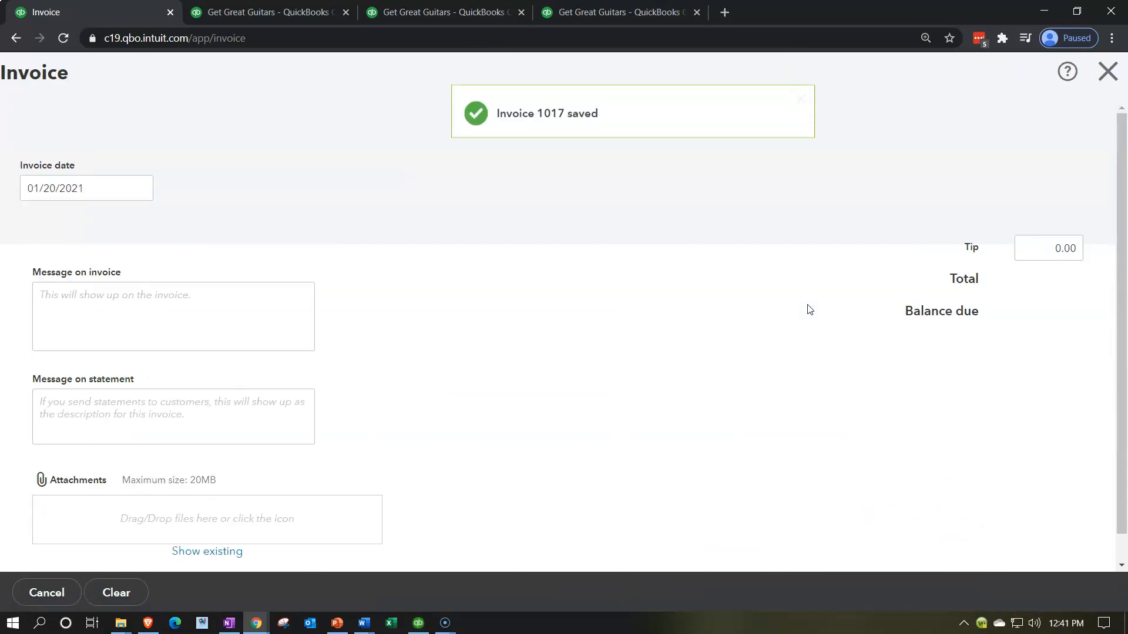
Step: Add a new customer to the blank invoice by entering and saving the customer's full name
{"action": "left_click", "coordinate": [90, 159]}
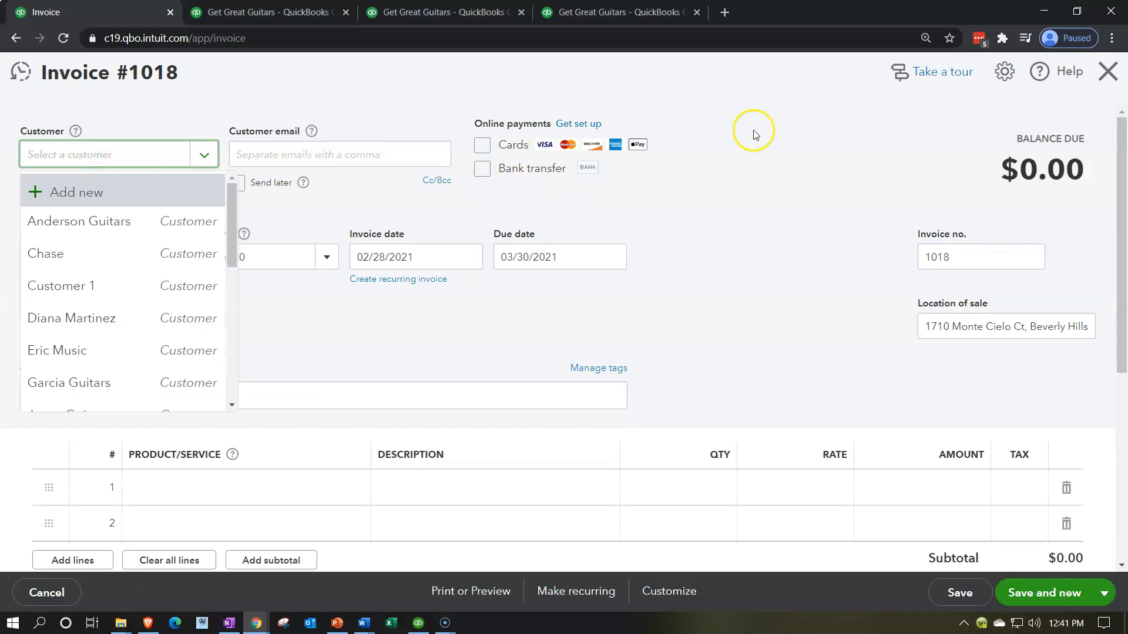
{"action": "left_click", "coordinate": [72, 158]}
{"action": "type", "text": "D"}
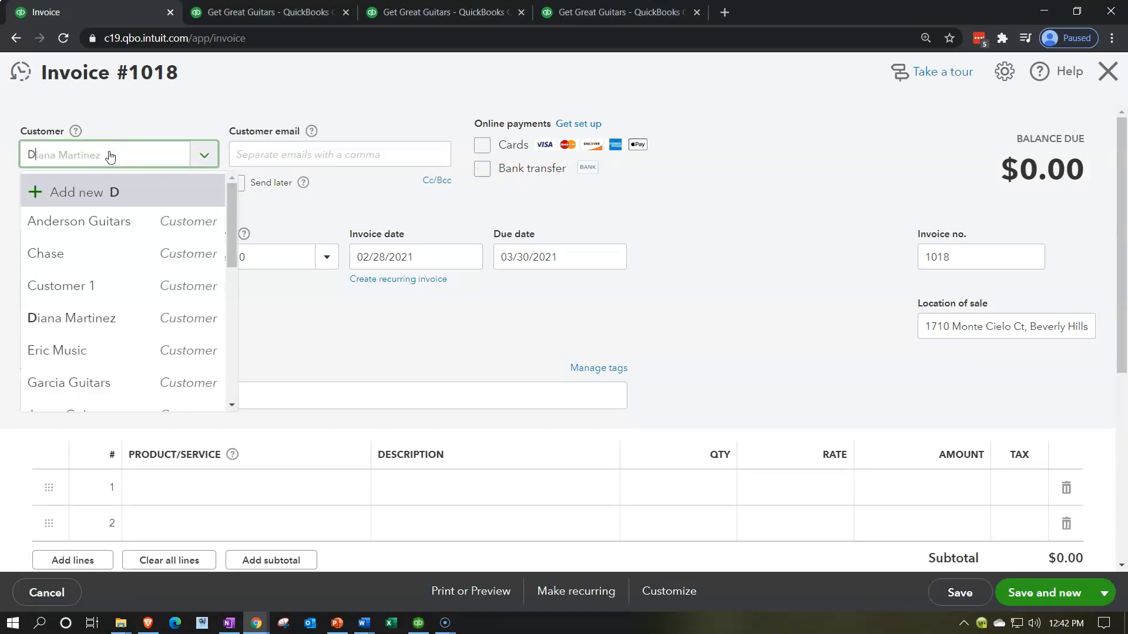
{"action": "type", "text": "iana Mille"}
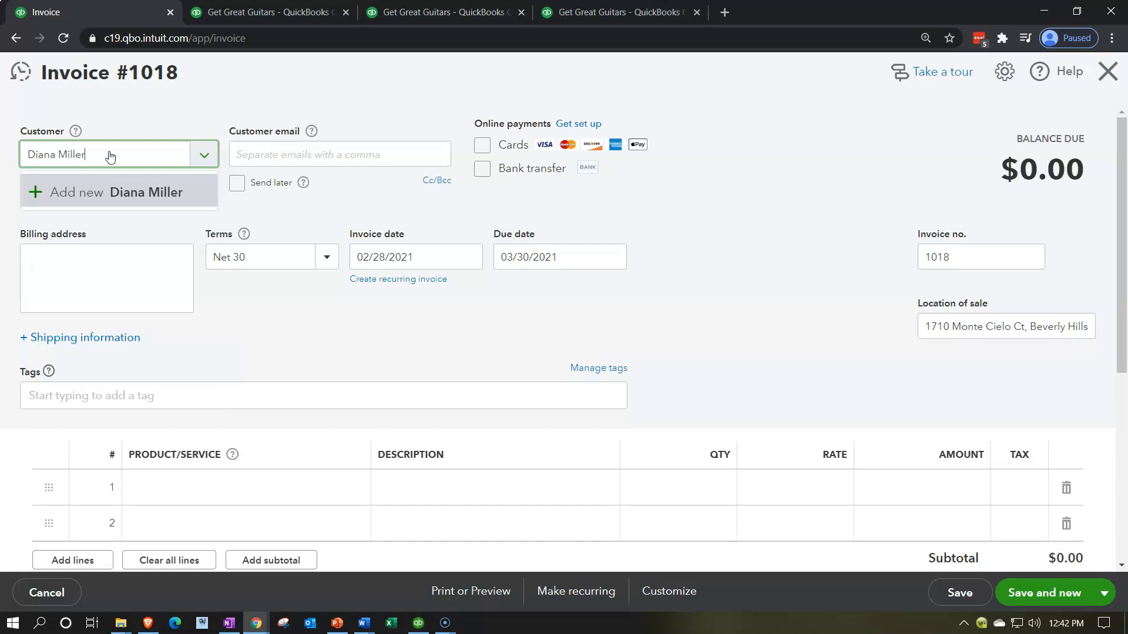
{"action": "type", "text": "r"}
{"action": "key", "text": "Return"}
{"action": "left_click", "coordinate": [255, 296]}
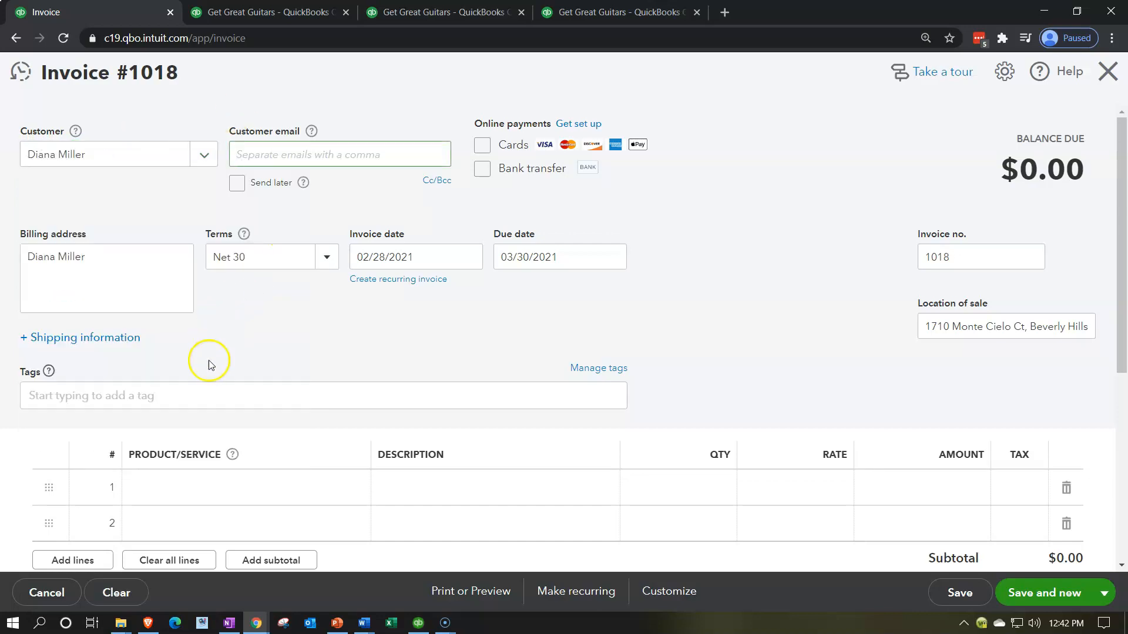
Step: Add Angela Guitar Lessons with quantity 6 as the first invoice line, then save the invoice and start a new one
{"action": "left_click", "coordinate": [209, 487]}
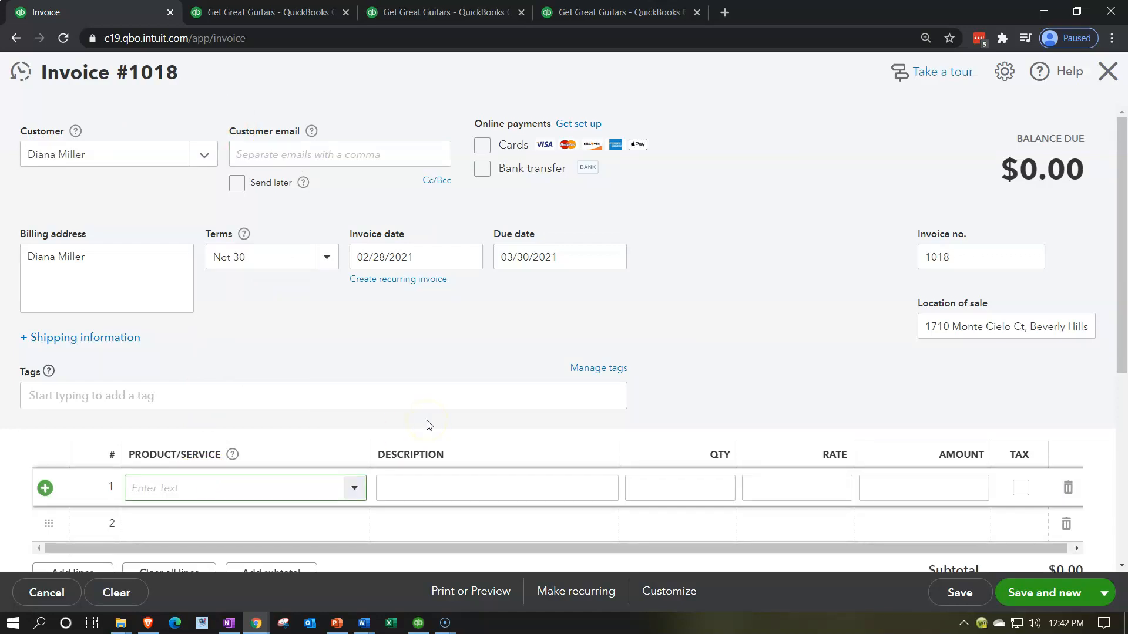
{"action": "type", "text": "Angela Guitar Lessons"}
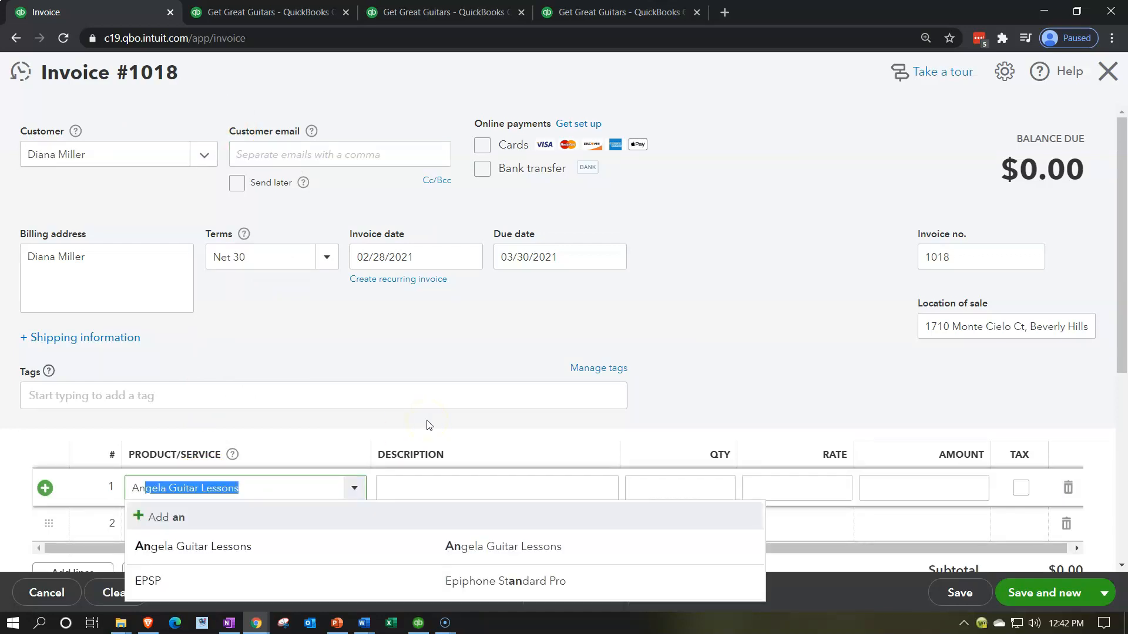
{"action": "key", "text": "Tab"}
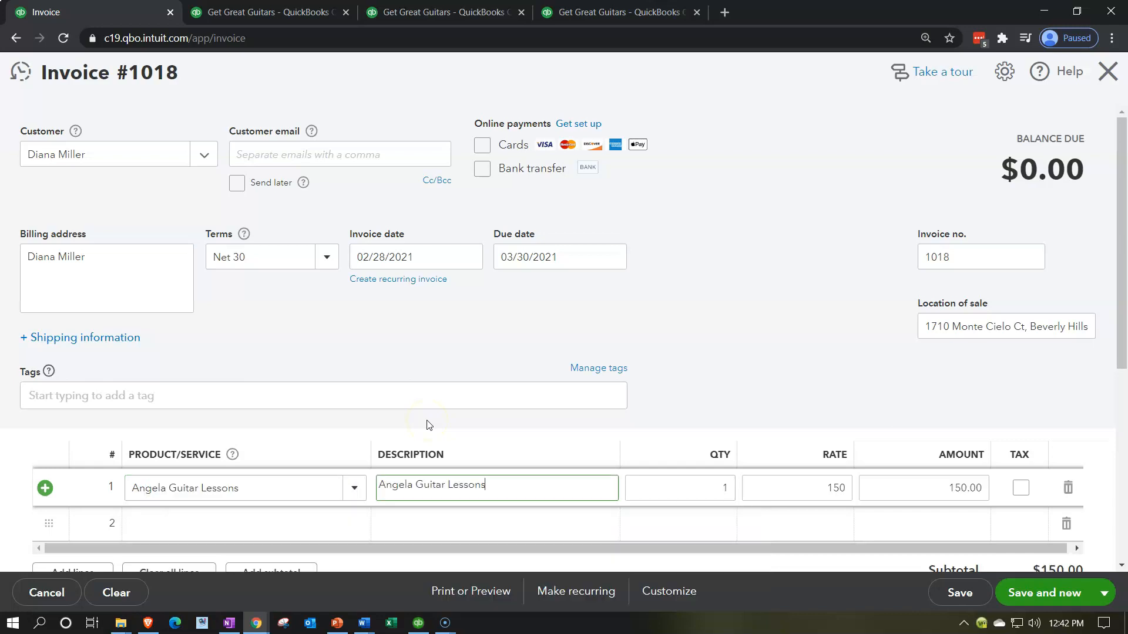
{"action": "key", "text": "Tab"}
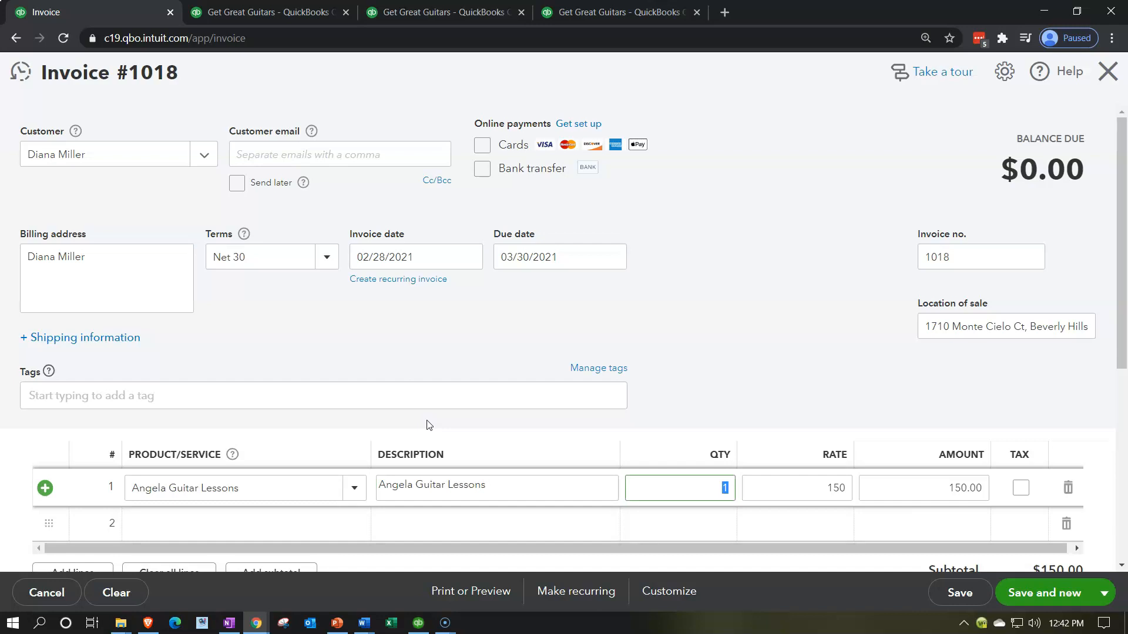
{"action": "type", "text": "6"}
{"action": "key", "text": "Tab"}
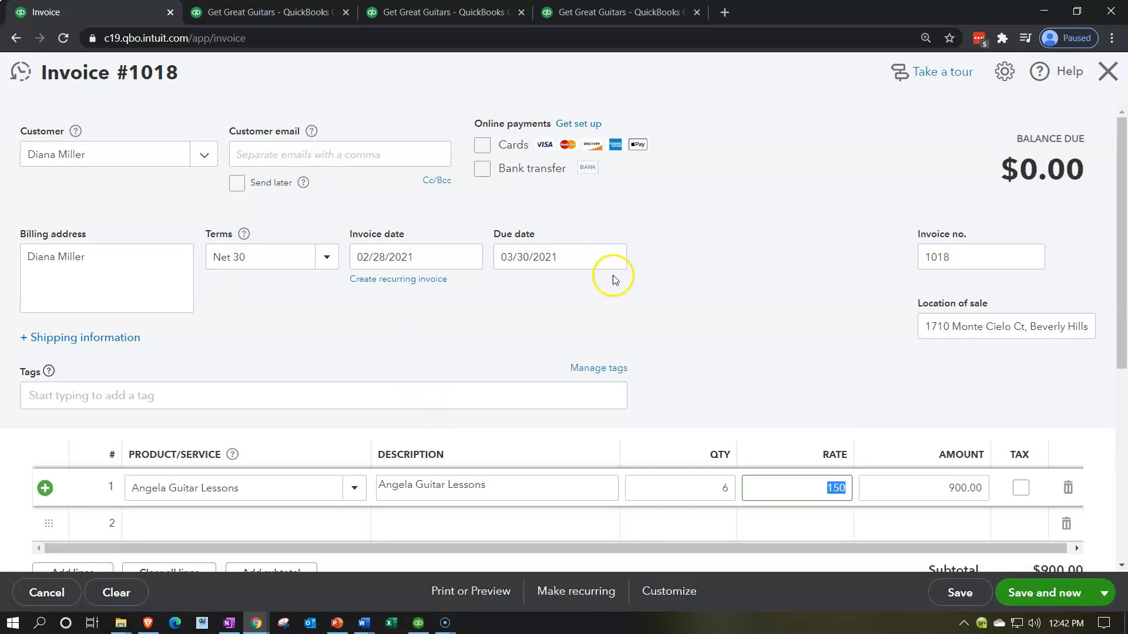
{"action": "scroll", "coordinate": [613, 279], "scroll_direction": "down", "scroll_amount": 1}
{"action": "scroll", "coordinate": [614, 281], "scroll_direction": "up", "scroll_amount": 1}
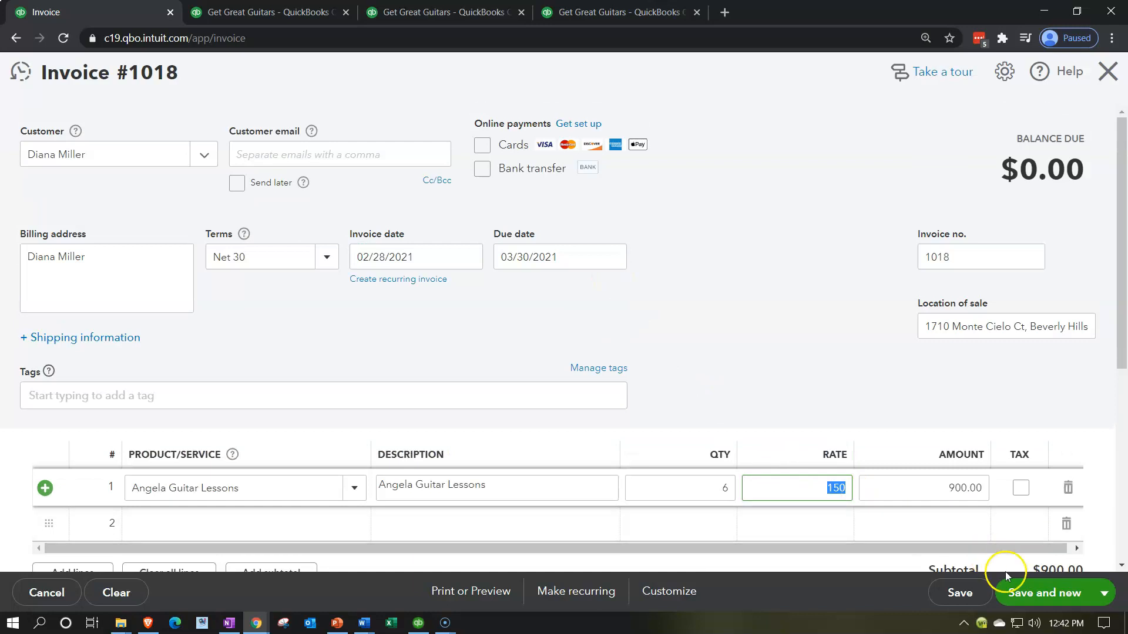
{"action": "left_click", "coordinate": [1019, 593]}
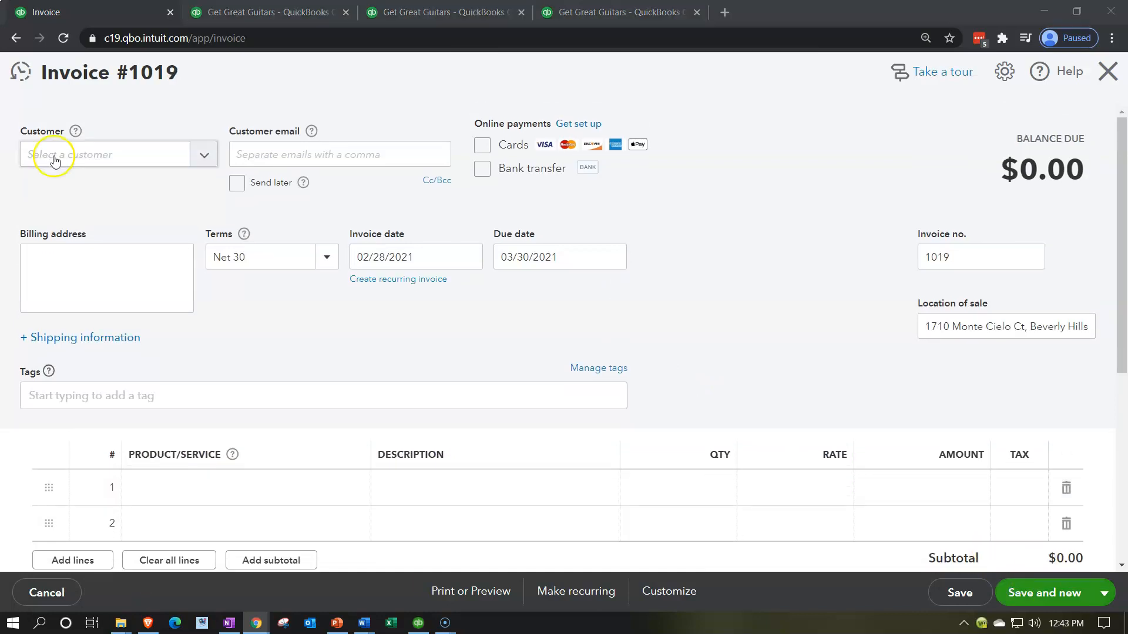
Step: Create a new customer on the blank invoice by entering and saving the customer's full name
{"action": "left_click", "coordinate": [54, 156]}
{"action": "type", "text": "Jill Gon"}
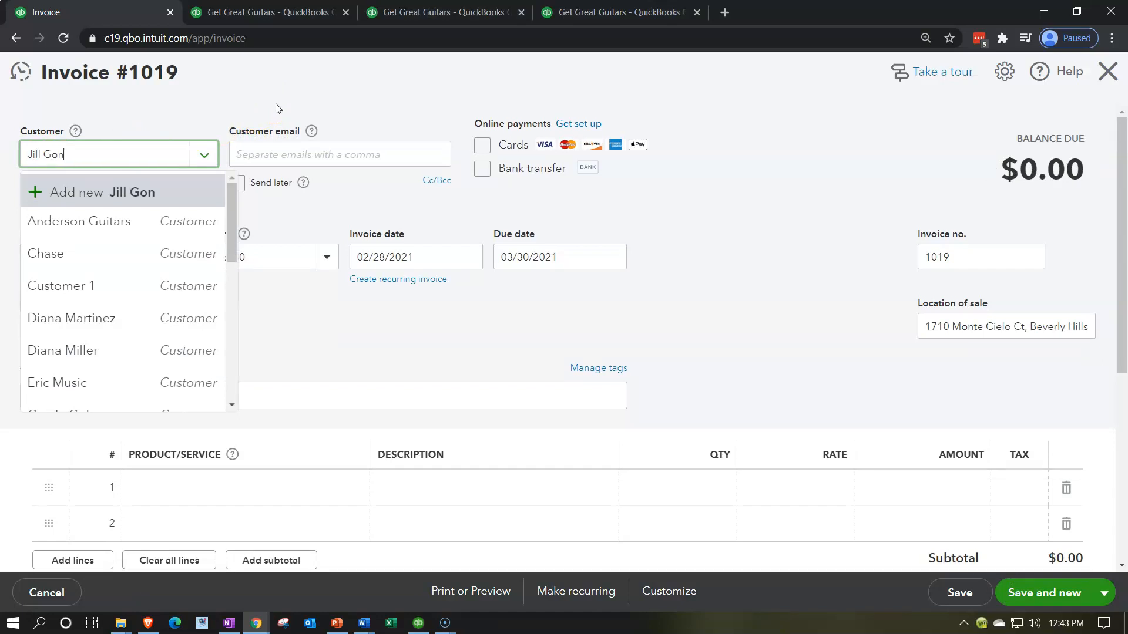
{"action": "type", "text": "zalez"}
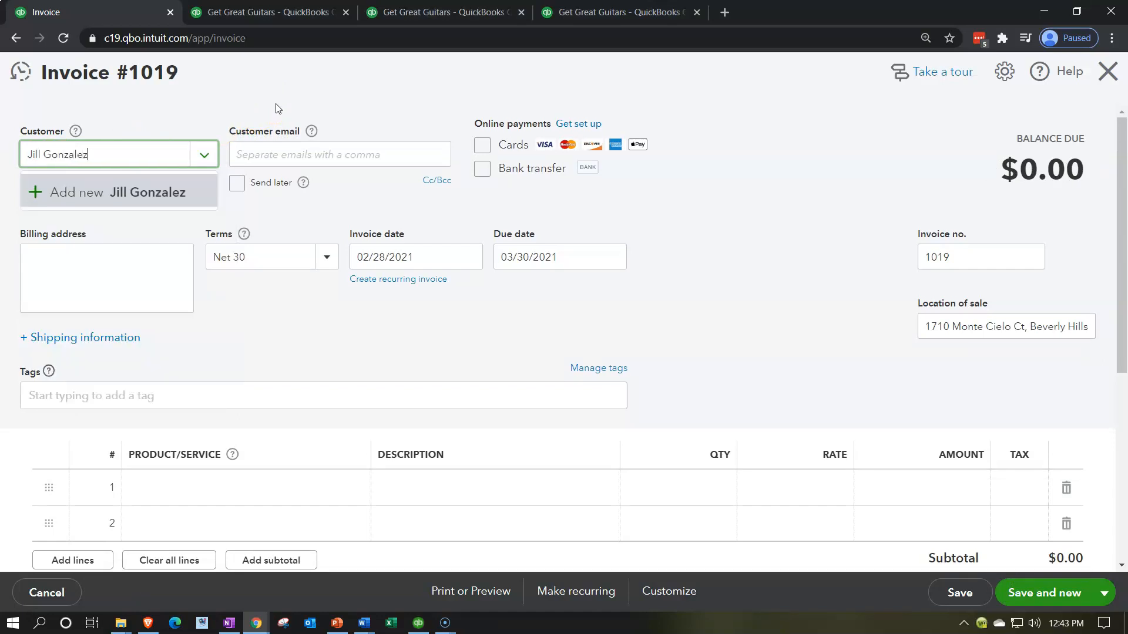
{"action": "key", "text": "Return"}
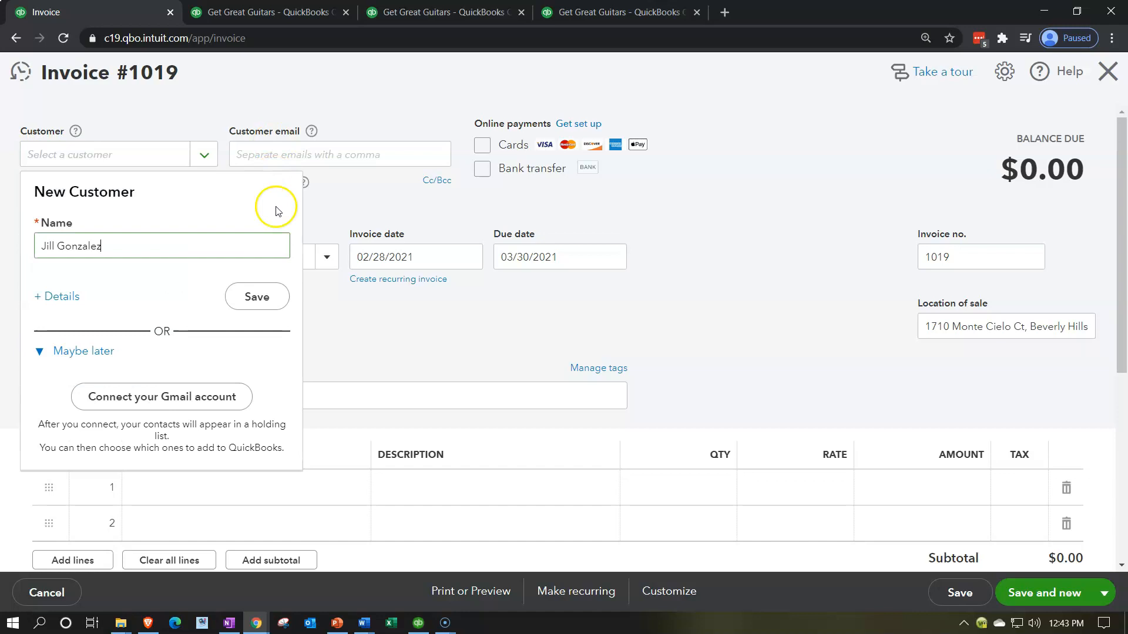
{"action": "left_click", "coordinate": [274, 293]}
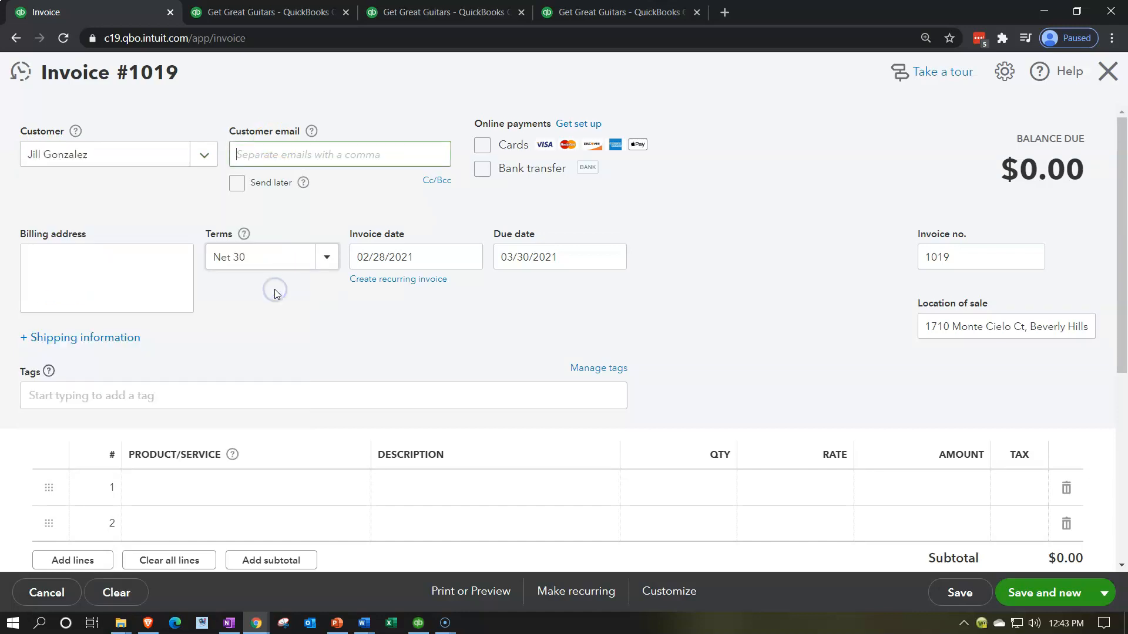
Step: Add Angela Guitar Lessons with quantity 9 as the first invoice line, then save the invoice and start a new one
{"action": "key", "text": "Tab"}
{"action": "key", "text": "Tab"}
{"action": "key", "text": "Tab"}
{"action": "key", "text": "Tab"}
{"action": "key", "text": "Tab"}
{"action": "key", "text": "Tab"}
{"action": "key", "text": "Tab"}
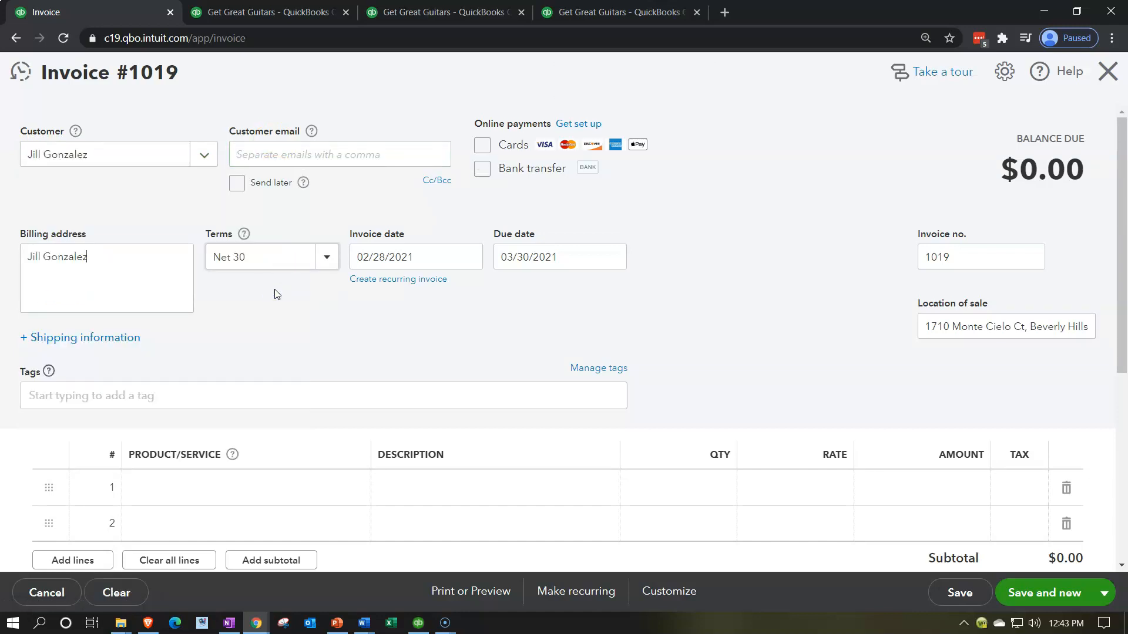
{"action": "key", "text": "Tab"}
{"action": "key", "text": "Tab"}
{"action": "key", "text": "Tab"}
{"action": "key", "text": "Tab"}
{"action": "key", "text": "Tab"}
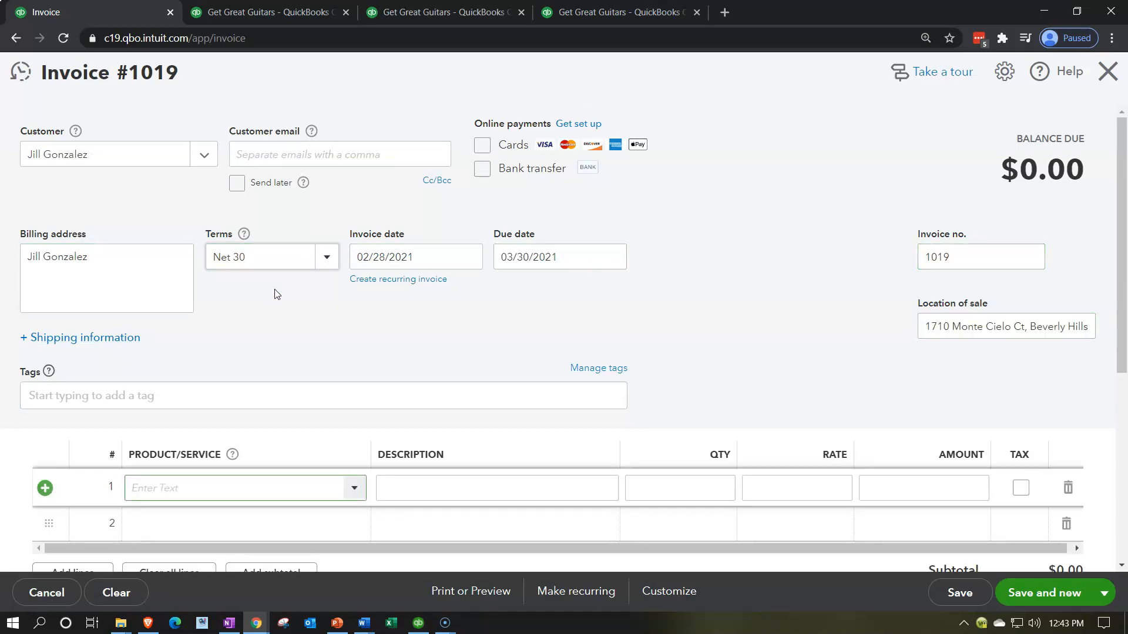
{"action": "type", "text": "Angela Guitar Lessons"}
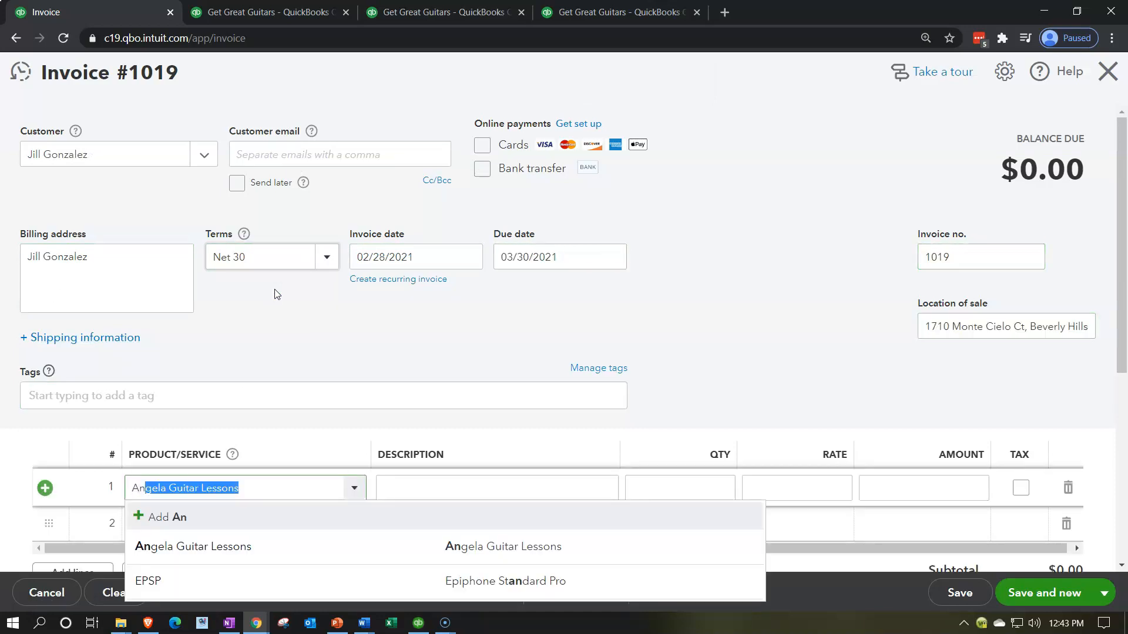
{"action": "key", "text": "Tab"}
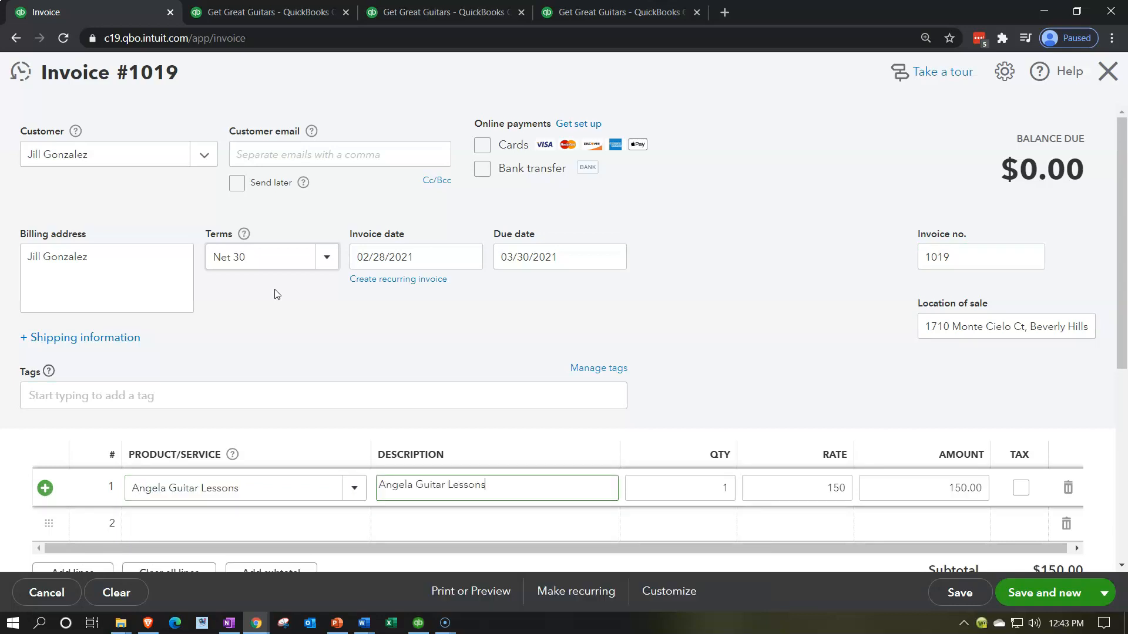
{"action": "key", "text": "Tab"}
{"action": "type", "text": "9"}
{"action": "key", "text": "Tab"}
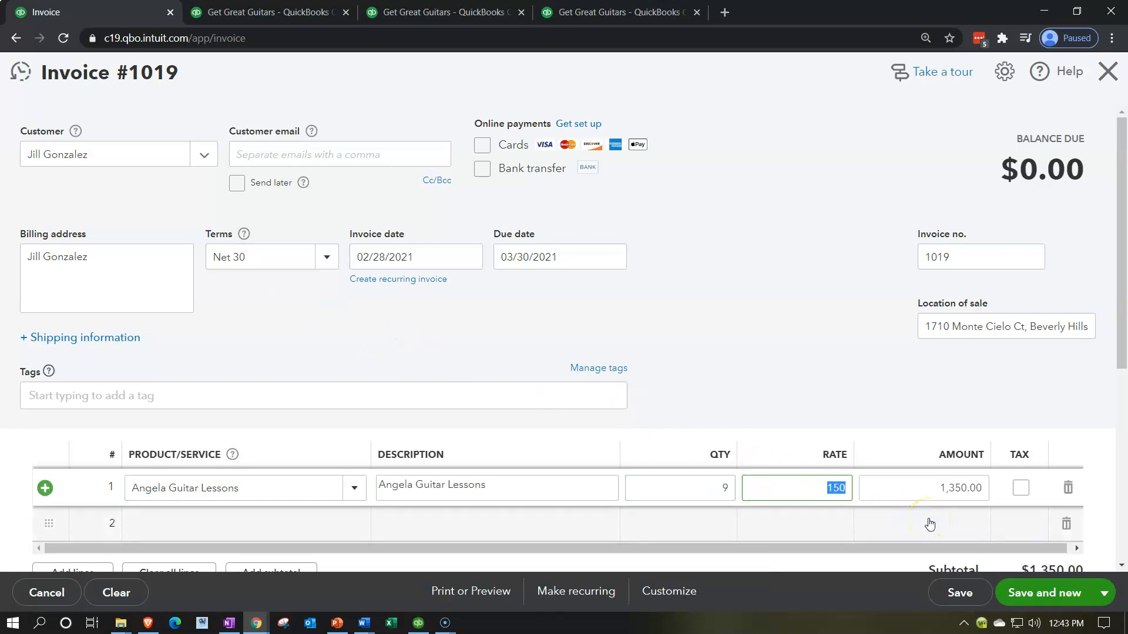
{"action": "scroll", "coordinate": [929, 523], "scroll_direction": "down", "scroll_amount": 1}
{"action": "left_click", "coordinate": [1020, 597]}
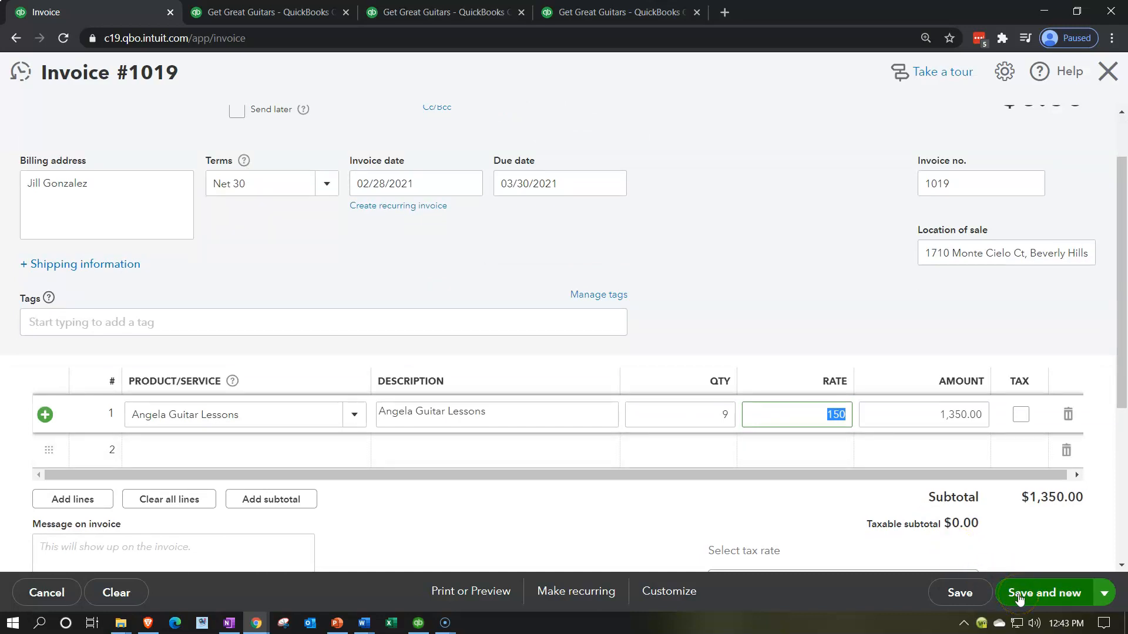
Step: Add another new customer to the new invoice by entering the full name and saving the record
{"action": "left_click", "coordinate": [79, 156]}
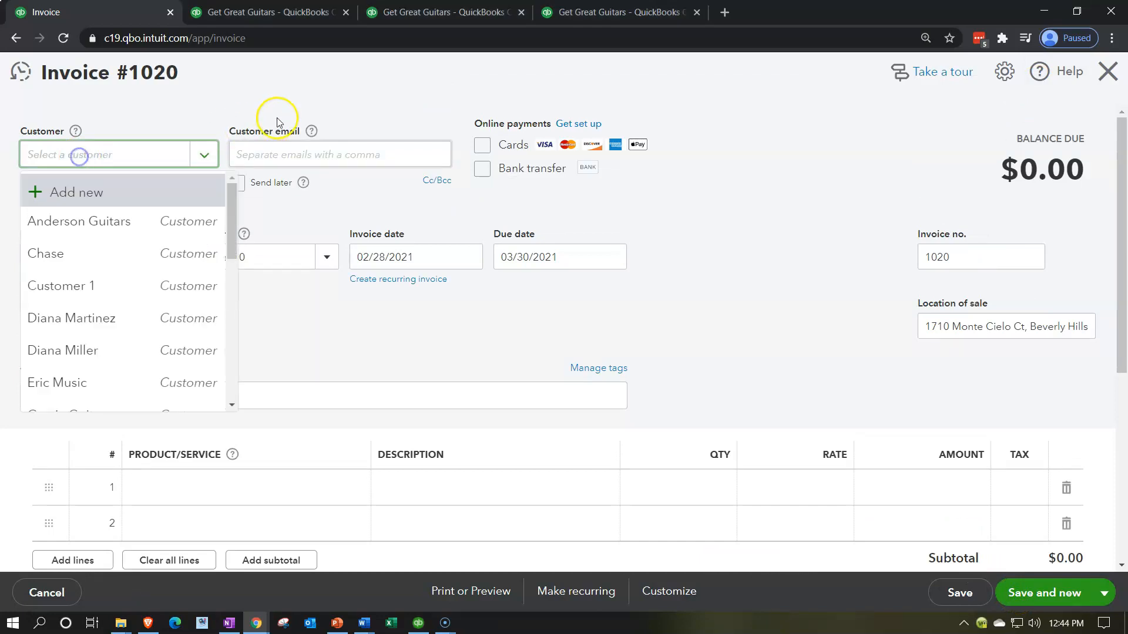
{"action": "type", "text": "Noah"}
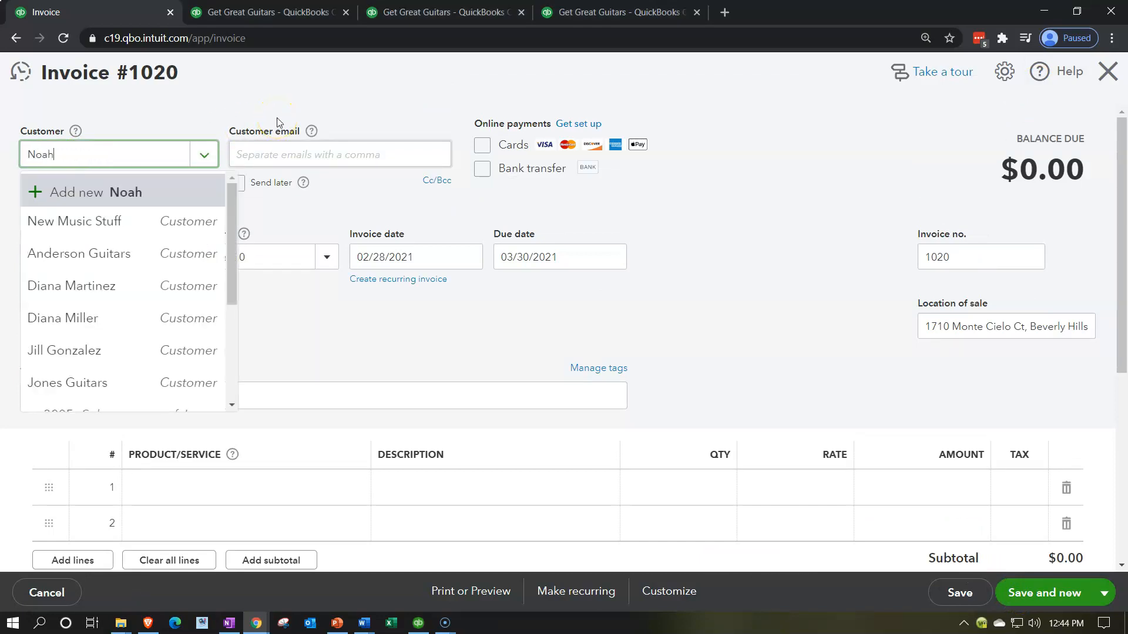
{"action": "type", "text": " Davis"}
{"action": "key", "text": "Return"}
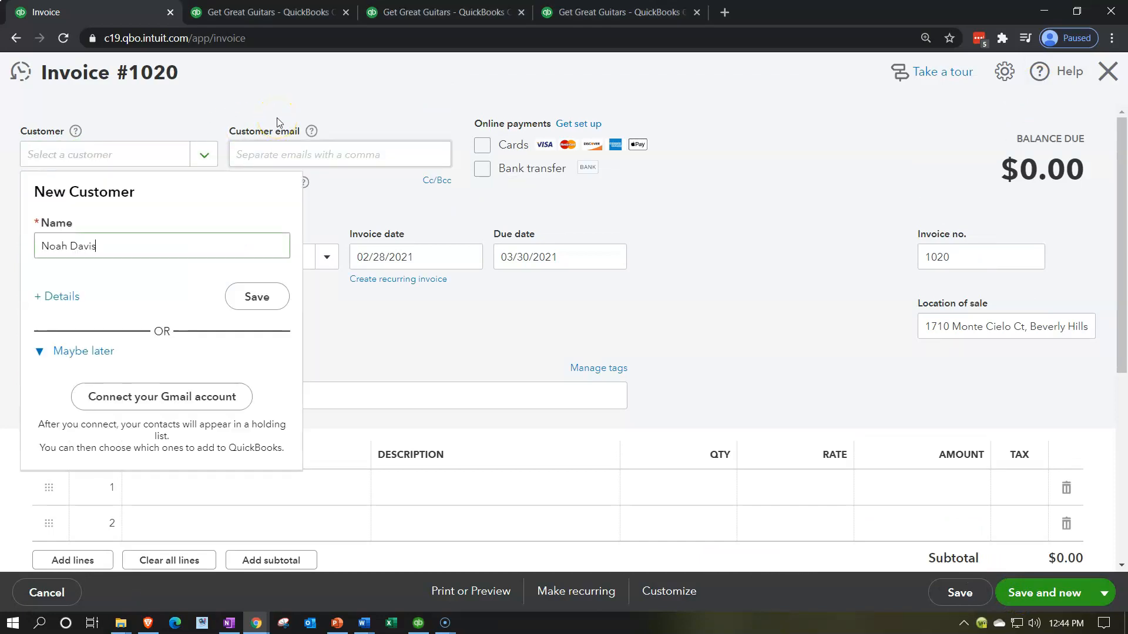
{"action": "left_click", "coordinate": [278, 303]}
Step: Add Rebeca Guitar Lessons with quantity 8 as the first invoice line, then save the invoice and start a new one
{"action": "left_click", "coordinate": [221, 488]}
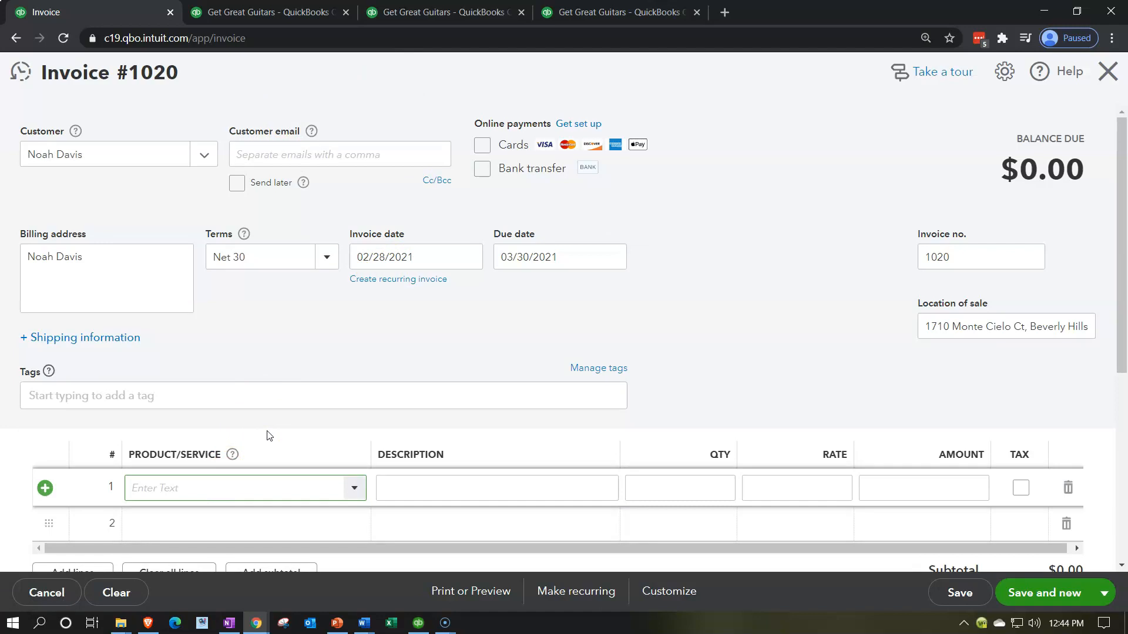
{"action": "type", "text": "Rebeca Guitar Lessons"}
{"action": "key", "text": "Tab"}
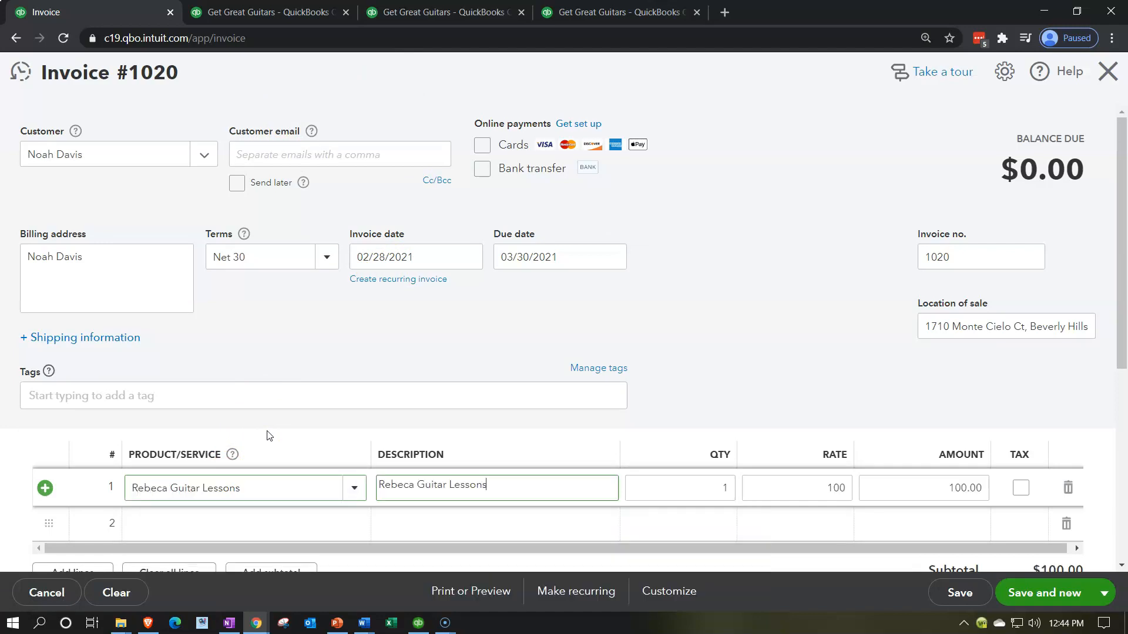
{"action": "key", "text": "Tab"}
{"action": "key", "text": "Tab"}
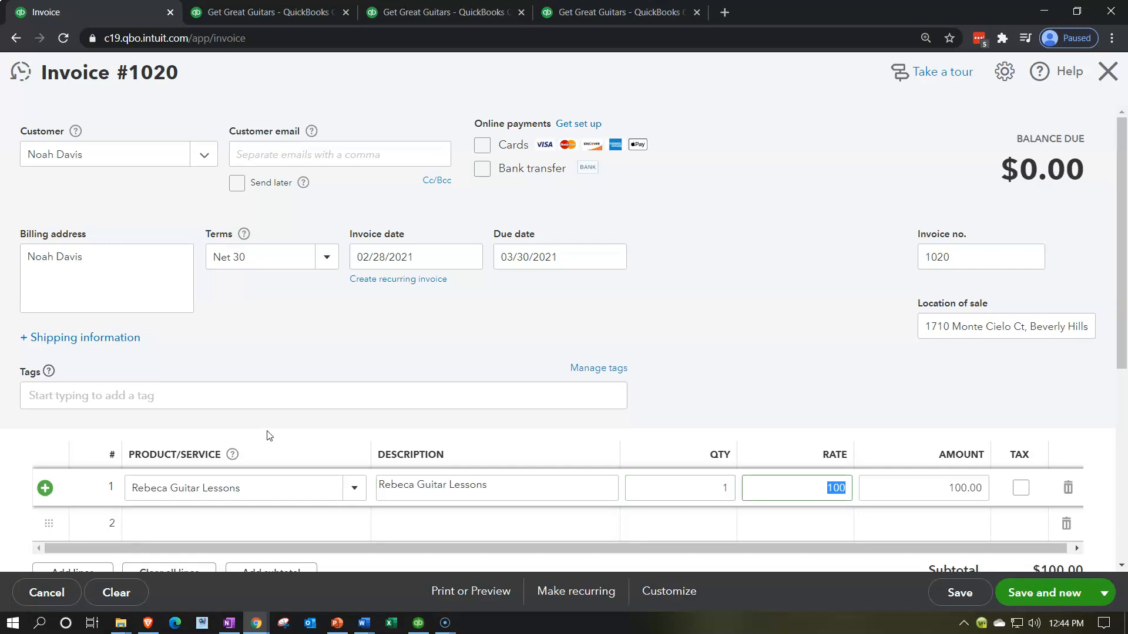
{"action": "left_click", "coordinate": [676, 479]}
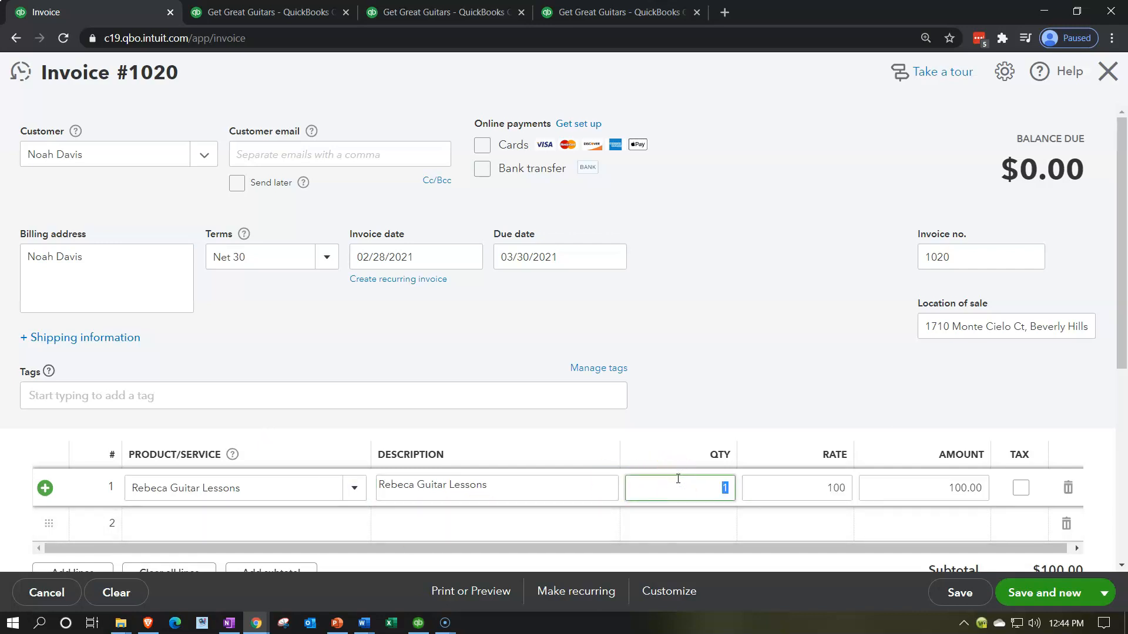
{"action": "type", "text": "8"}
{"action": "key", "text": "Tab"}
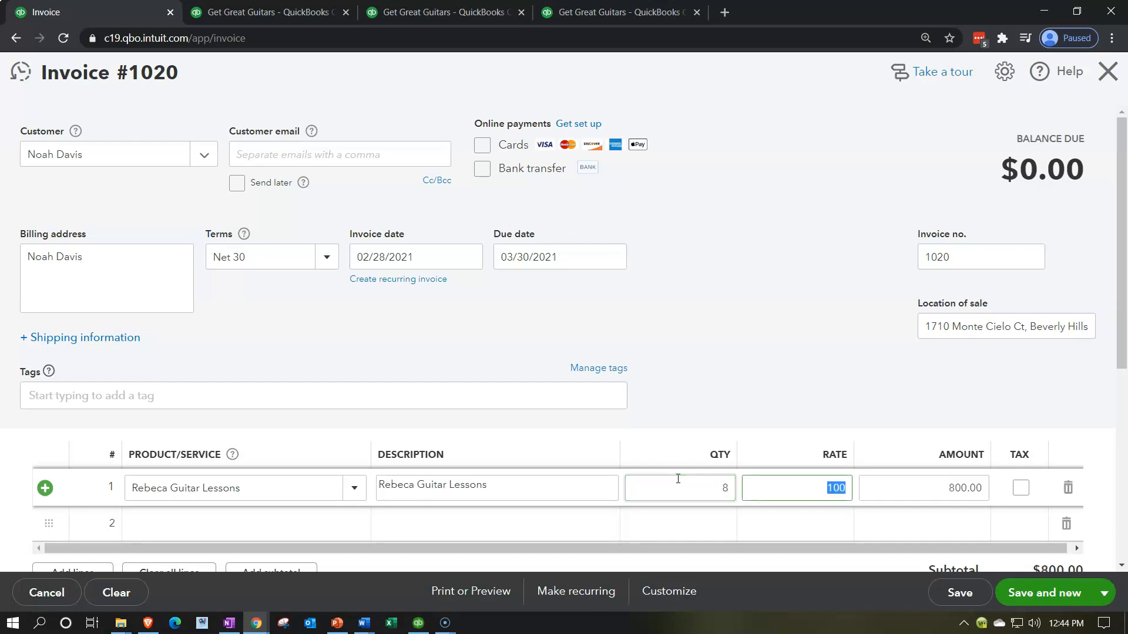
{"action": "left_click", "coordinate": [1035, 593]}
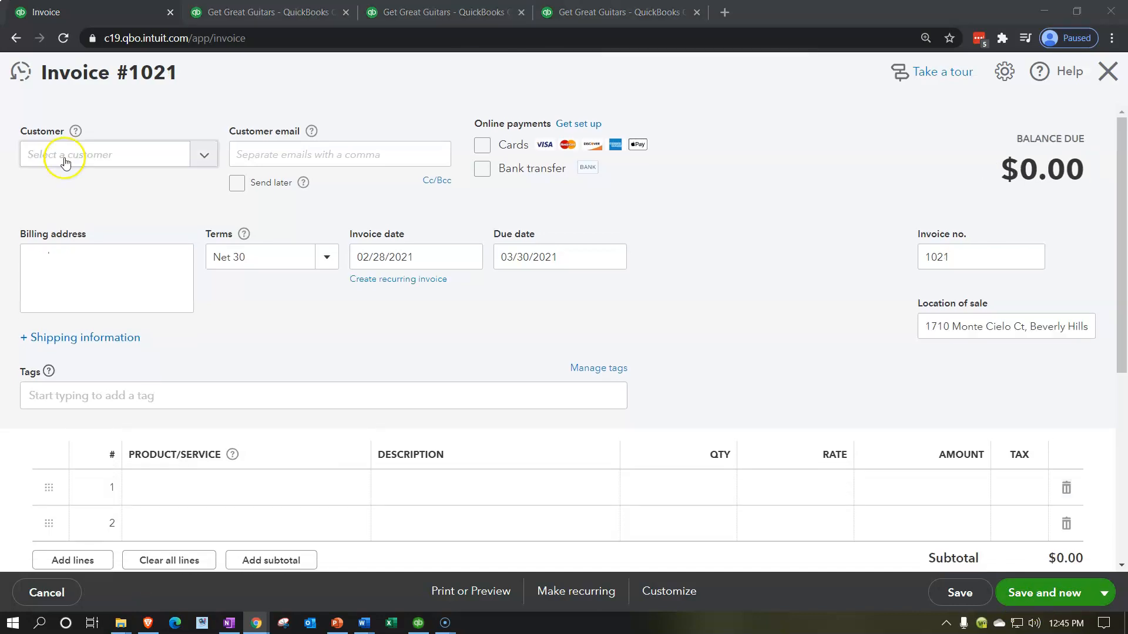
Step: Enter the next new customer's full name on the blank invoice and save the customer
{"action": "left_click", "coordinate": [65, 159]}
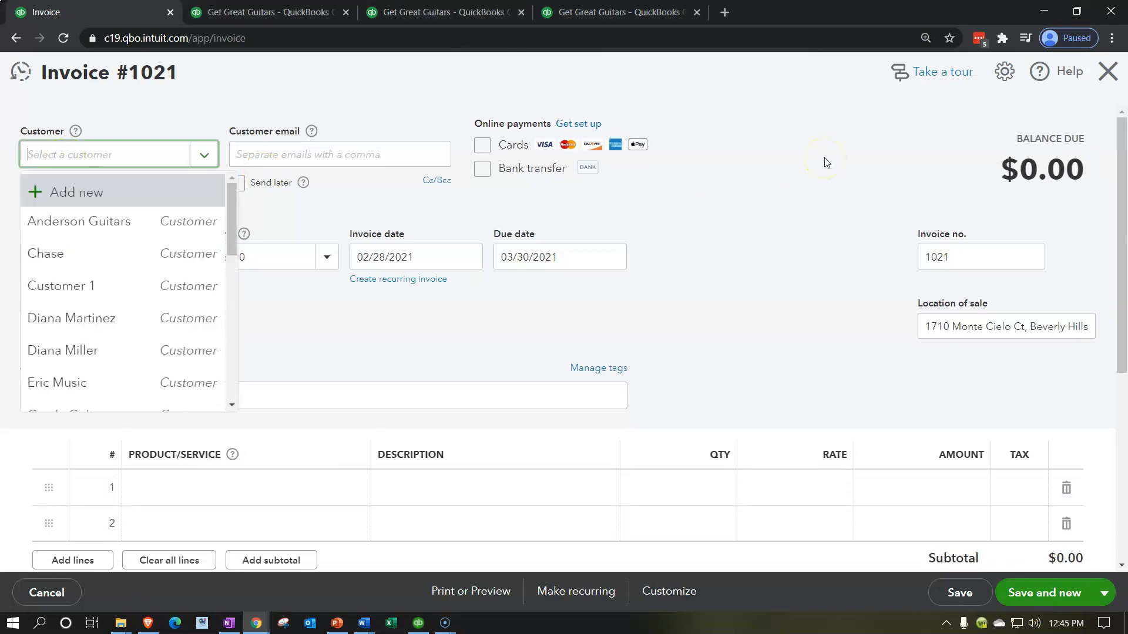
{"action": "type", "text": "Grace Matth"}
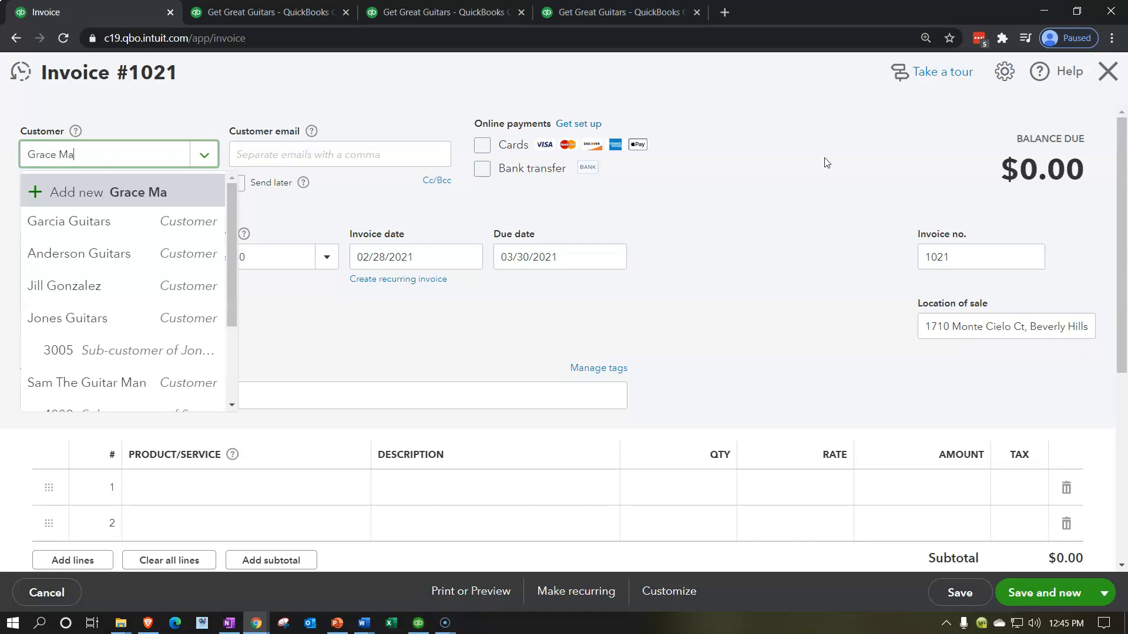
{"action": "key", "text": "BackSpace"}
{"action": "type", "text": "th"}
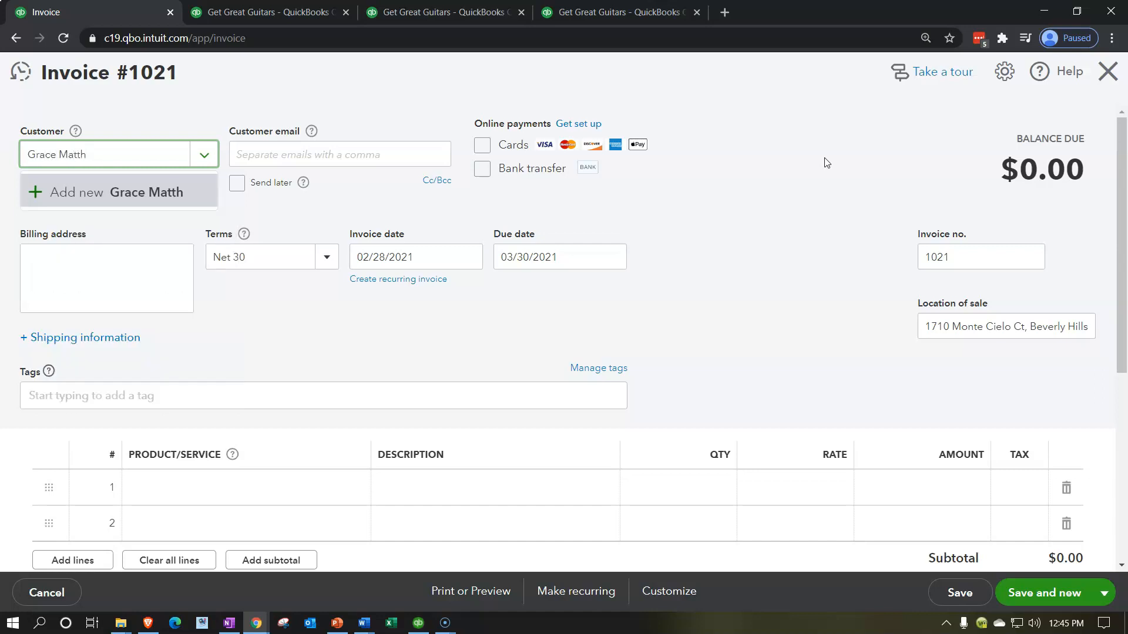
{"action": "type", "text": "ew"}
{"action": "key", "text": "Return"}
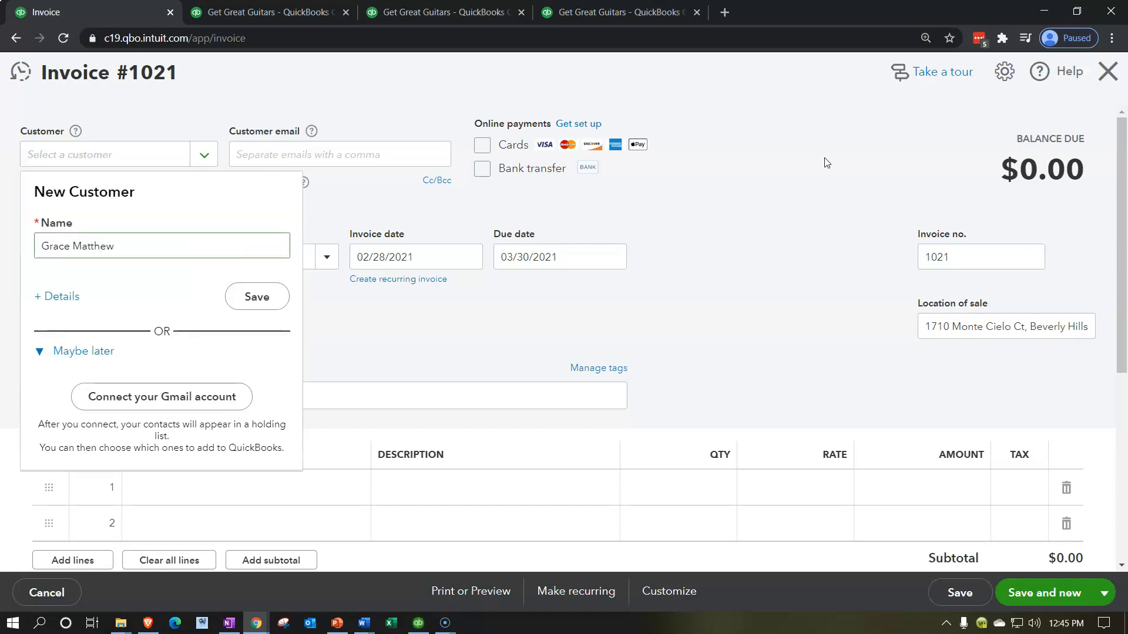
{"action": "left_click", "coordinate": [264, 300]}
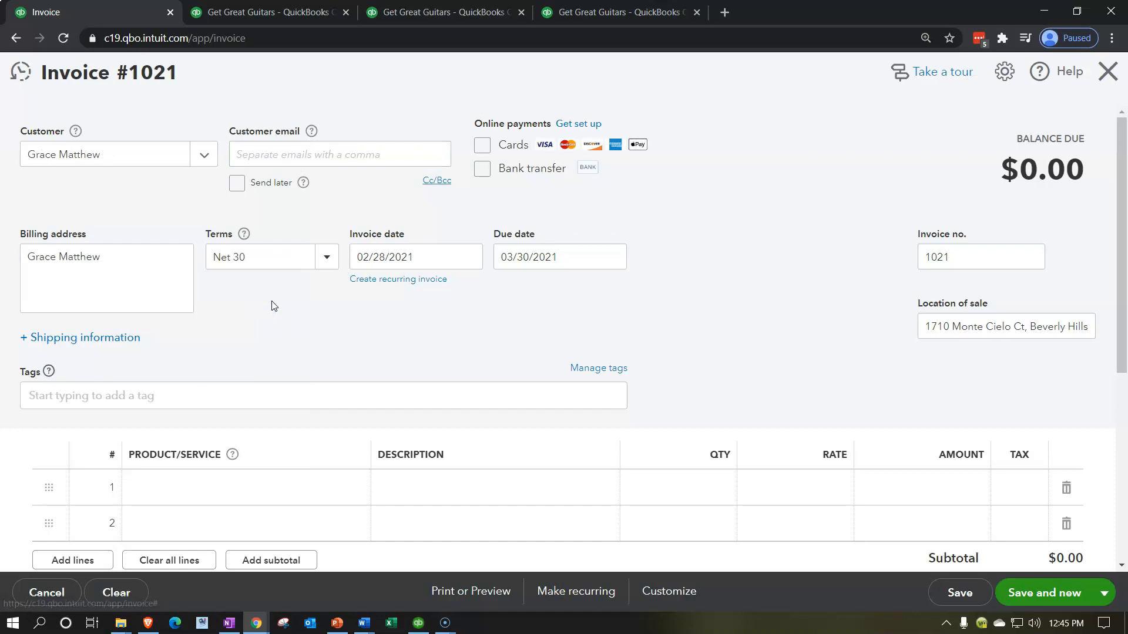
Step: Add Rebeca Guitar Lessons with quantity 6 as the first invoice line
{"action": "scroll", "coordinate": [272, 305], "scroll_direction": "down", "scroll_amount": 1}
{"action": "left_click", "coordinate": [224, 427]}
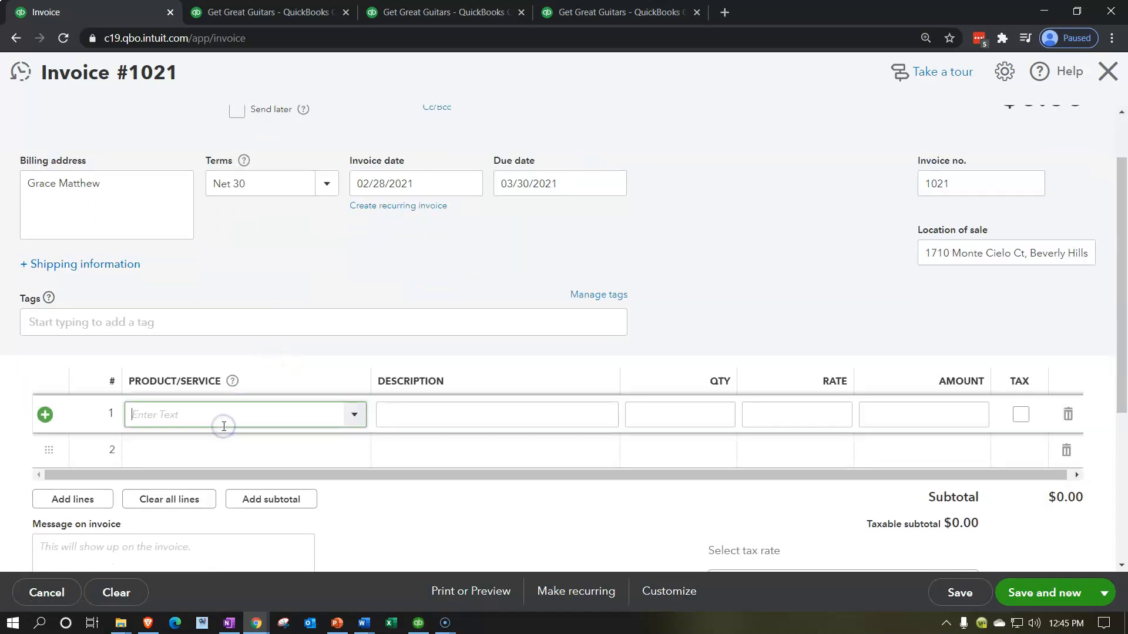
{"action": "type", "text": "Rebeca Guitar Lessons"}
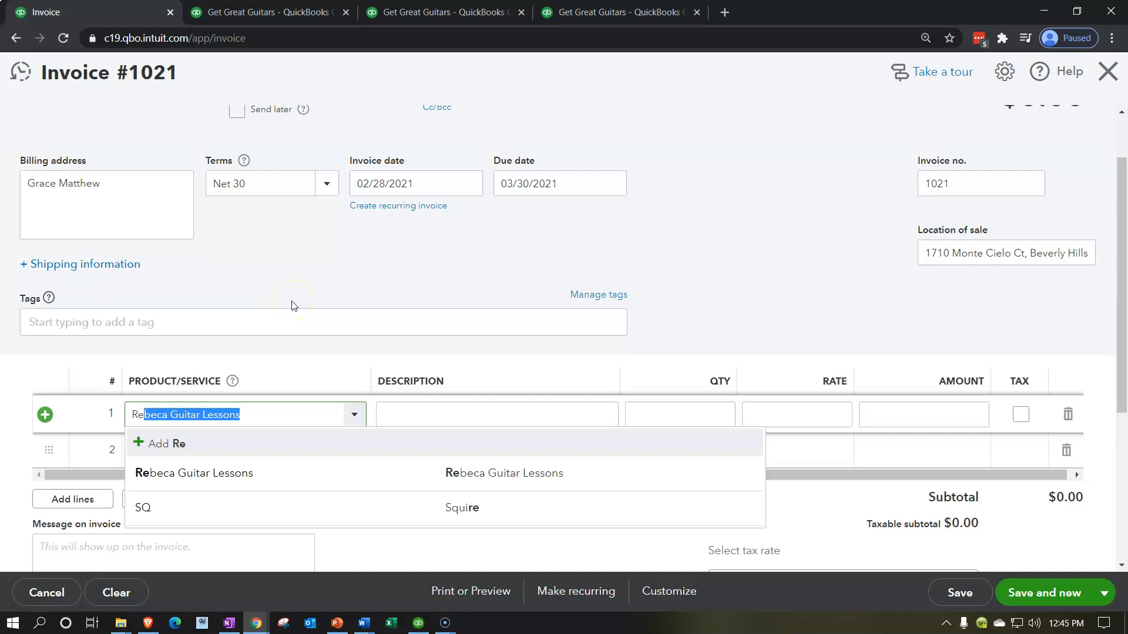
{"action": "key", "text": "Tab"}
{"action": "key", "text": "Tab"}
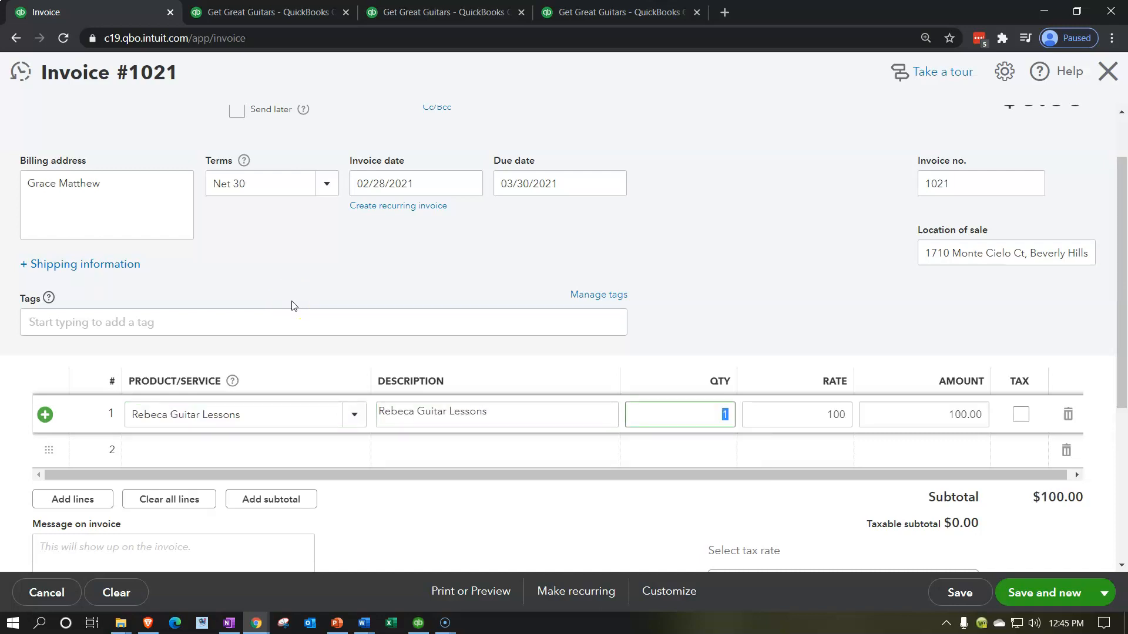
{"action": "type", "text": "6"}
{"action": "key", "text": "Tab"}
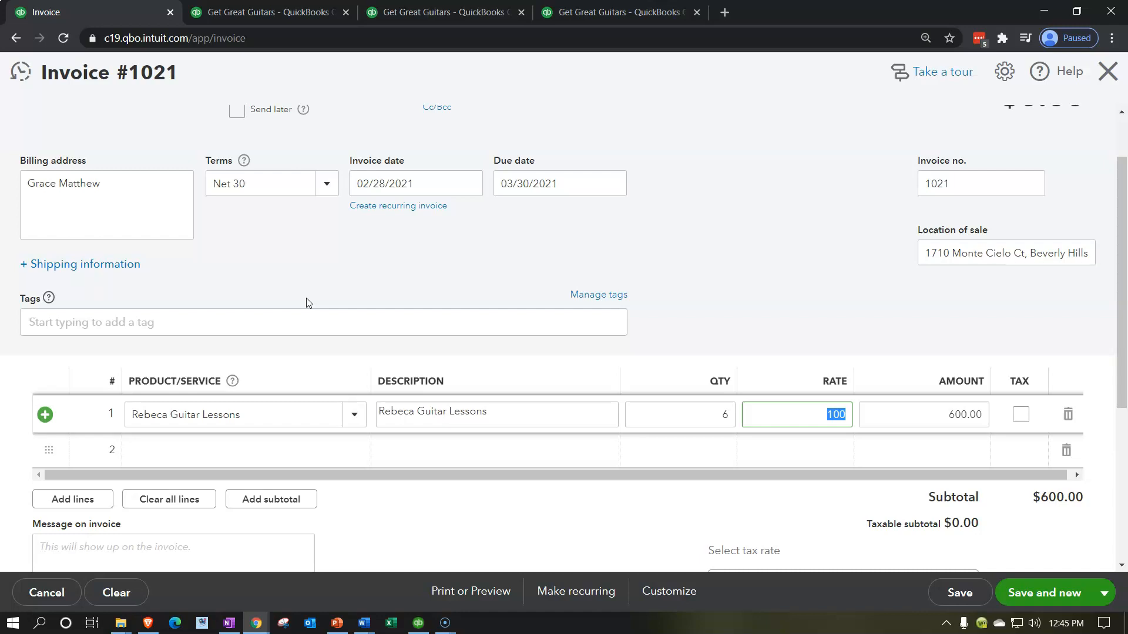
Step: Save the invoice and start a new one, adding another new customer by full name and saving the customer record
{"action": "left_click", "coordinate": [1021, 595]}
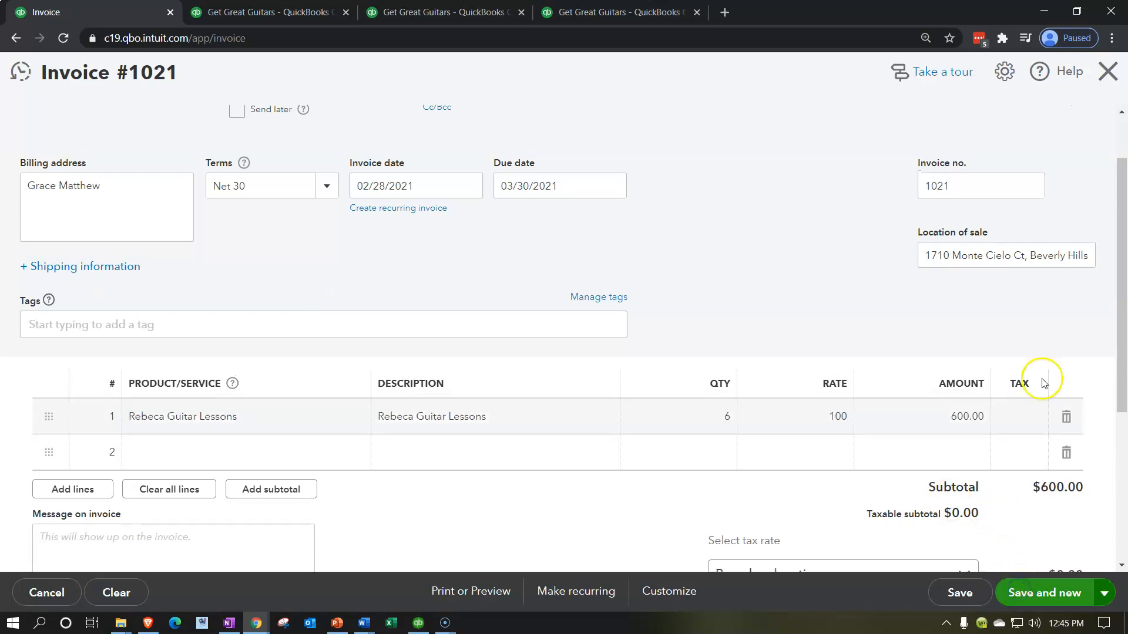
{"action": "left_click", "coordinate": [142, 173]}
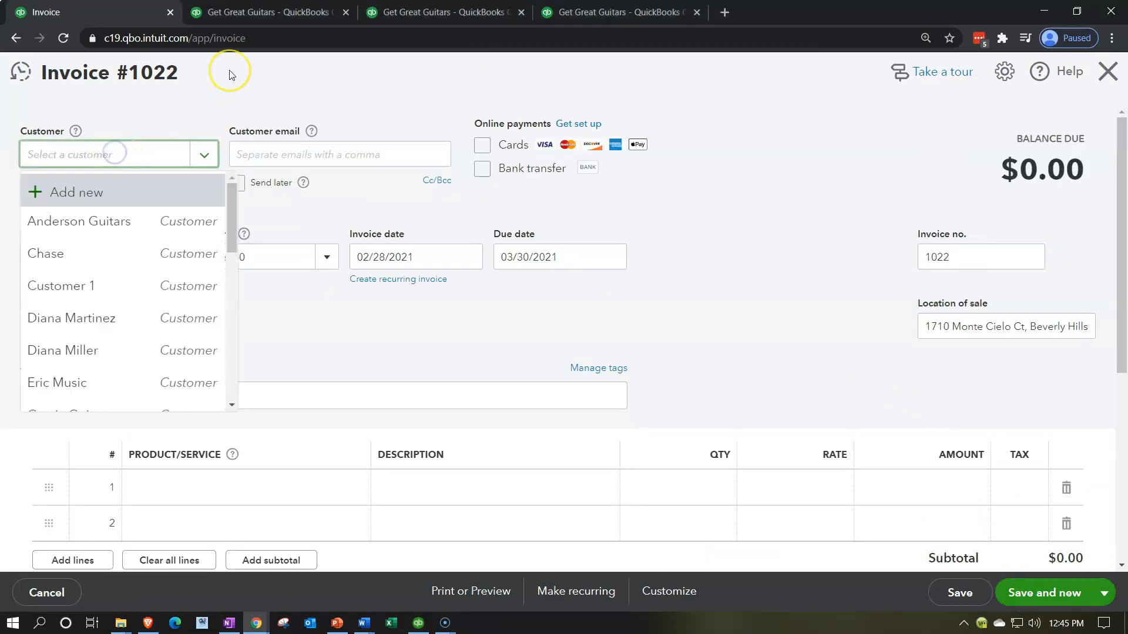
{"action": "type", "text": "Pam Smith"}
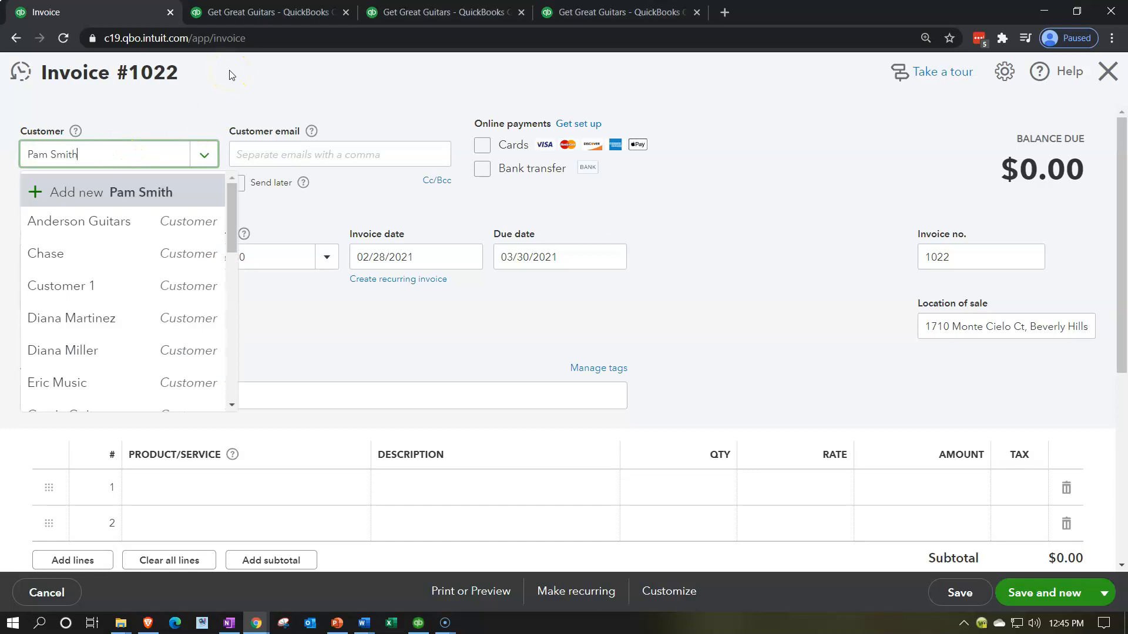
{"action": "key", "text": "Return"}
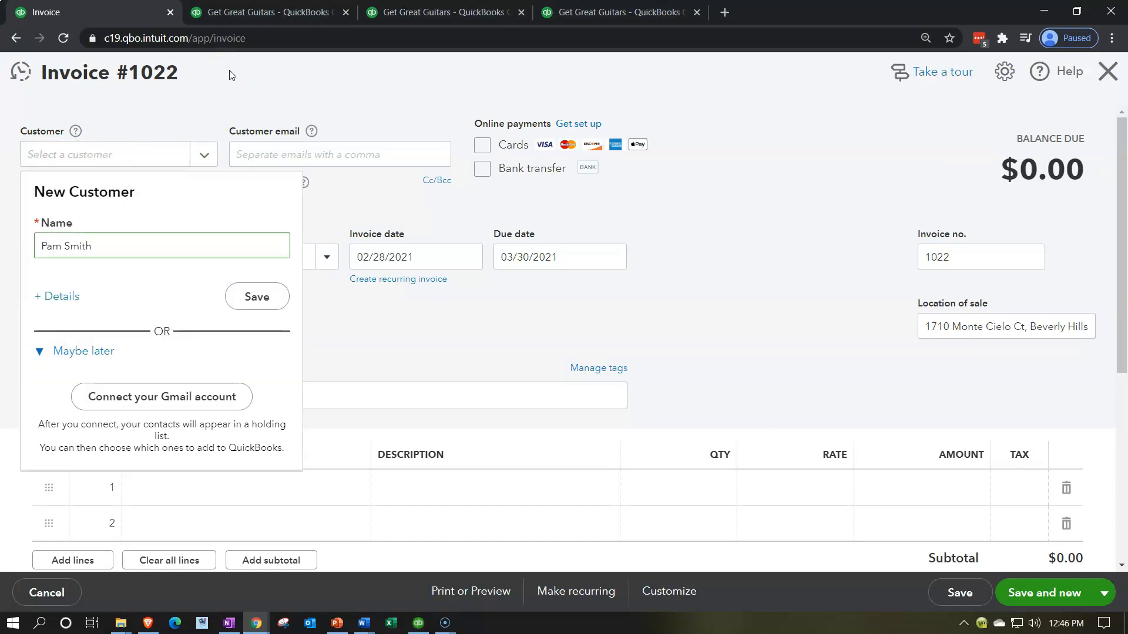
{"action": "left_click", "coordinate": [271, 299]}
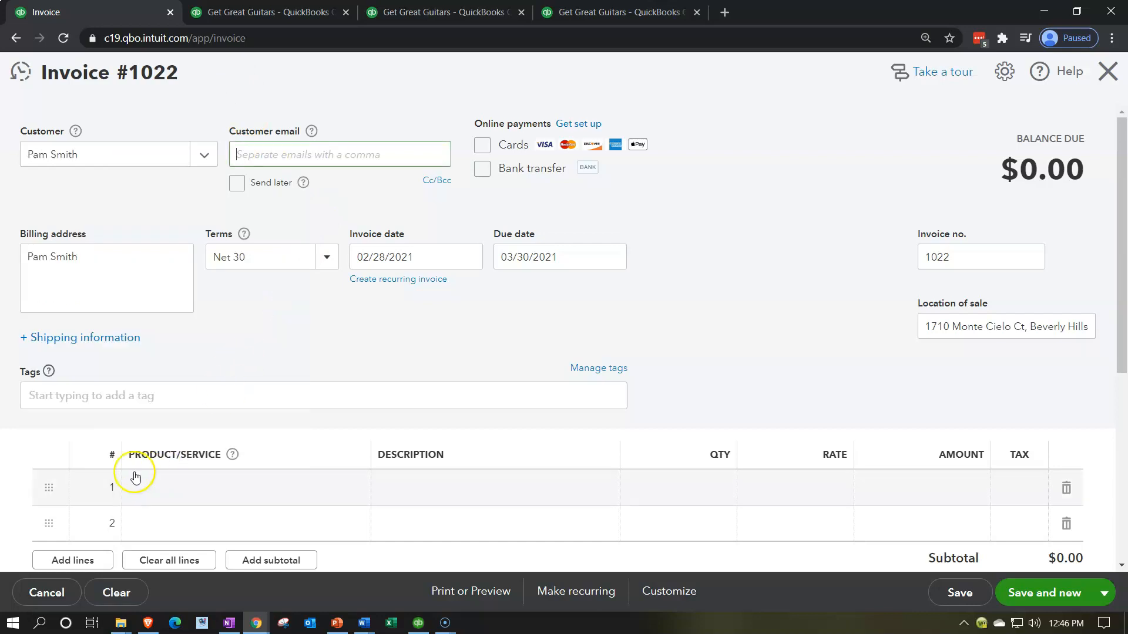
Step: Add Rebeca Guitar Lessons with quantity 8 as the first invoice line, then save the invoice and close the invoice form
{"action": "left_click", "coordinate": [174, 489]}
{"action": "type", "text": "Rebeca Guitar Lessons"}
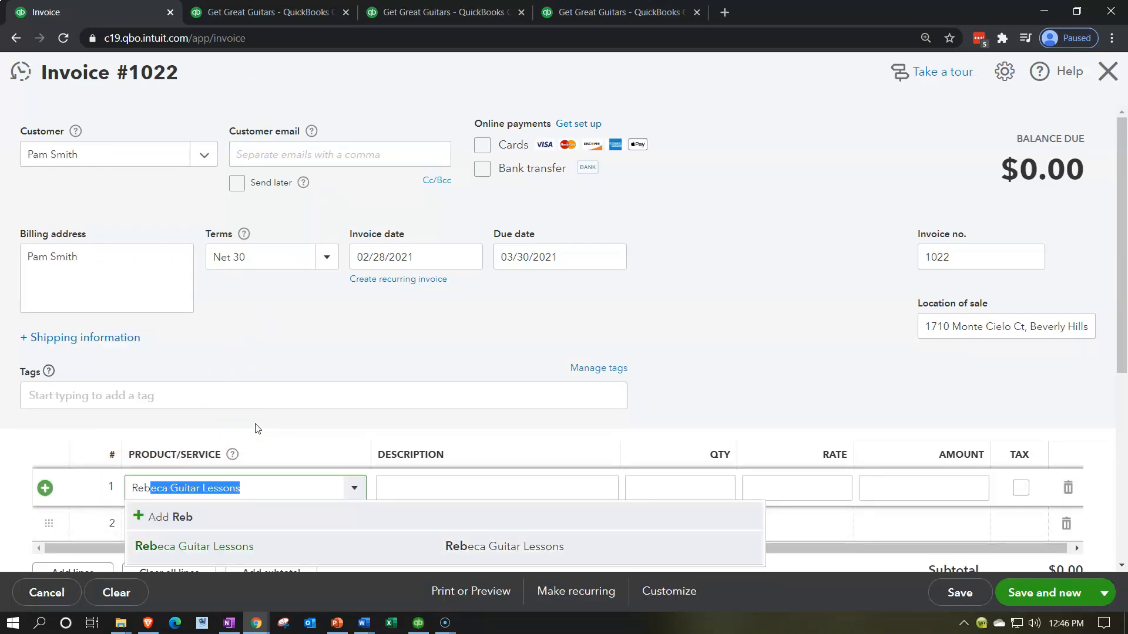
{"action": "key", "text": "Tab"}
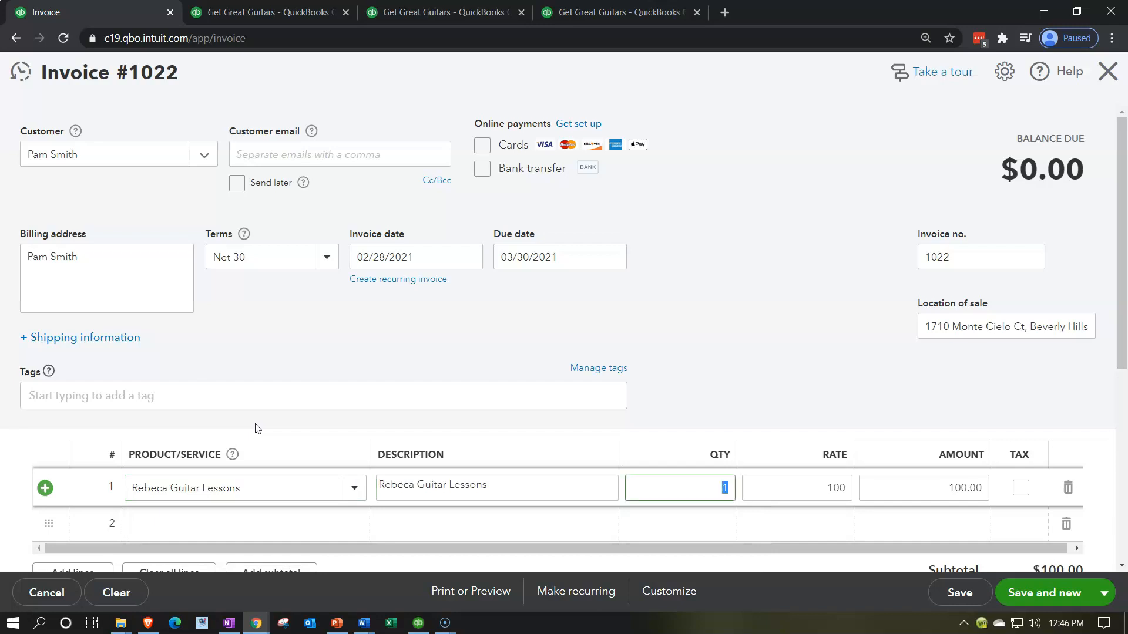
{"action": "type", "text": "8"}
{"action": "key", "text": "Tab"}
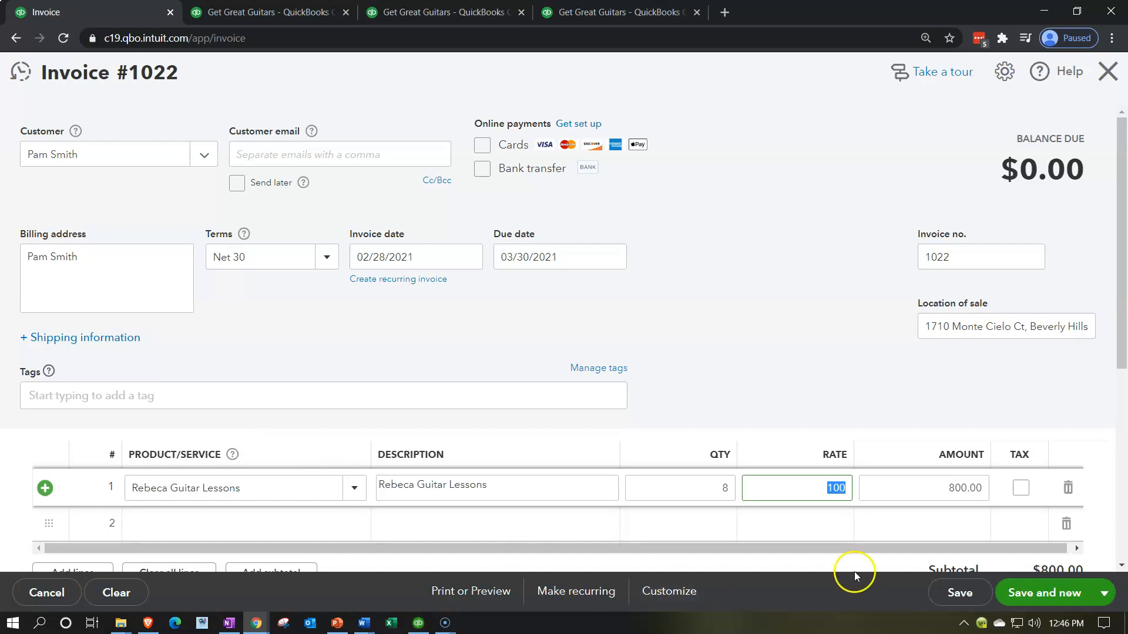
{"action": "left_click", "coordinate": [1043, 594]}
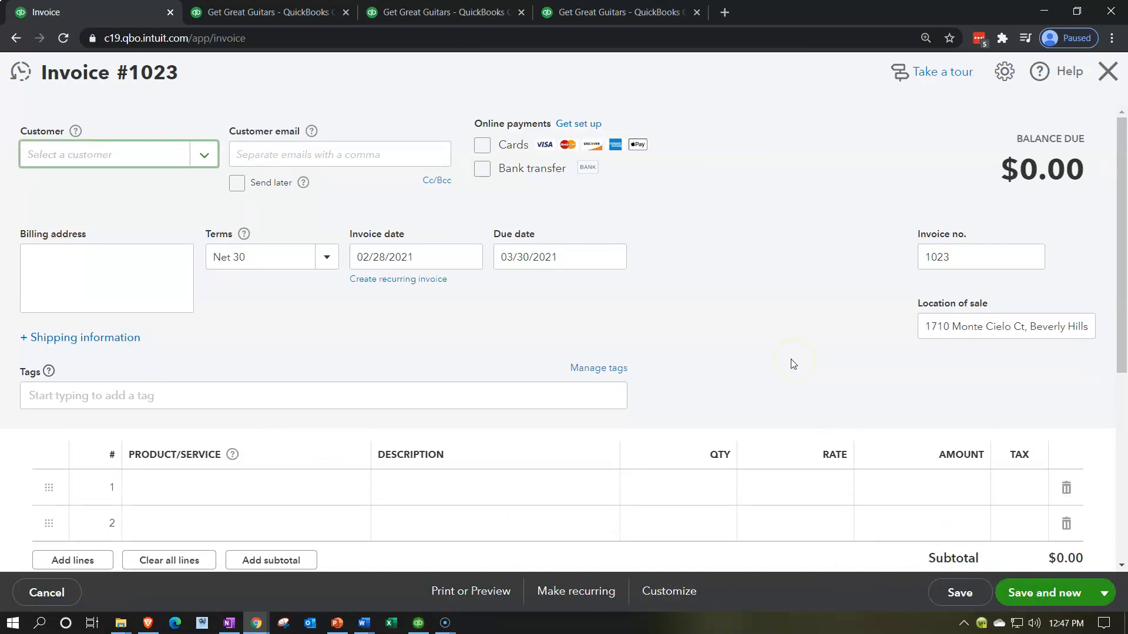
{"action": "left_click", "coordinate": [1105, 73]}
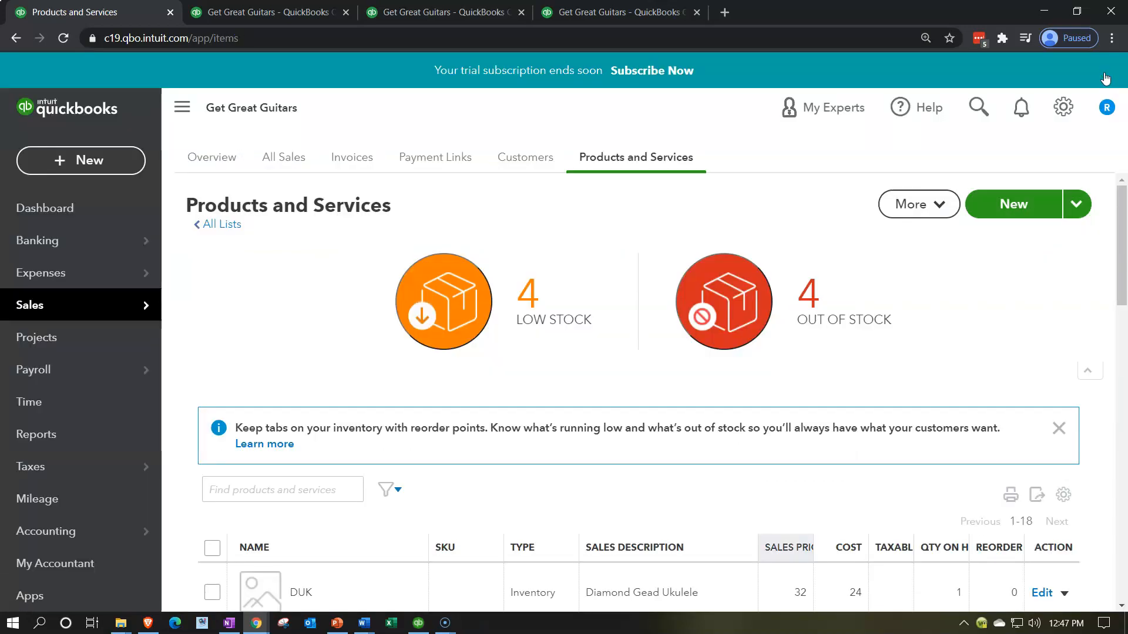
Step: Examine the invoices behind Accounts Receivable (A/R) on the Balance Sheet, including their amounts and balances, then return to the report summary
{"action": "left_click", "coordinate": [286, 17]}
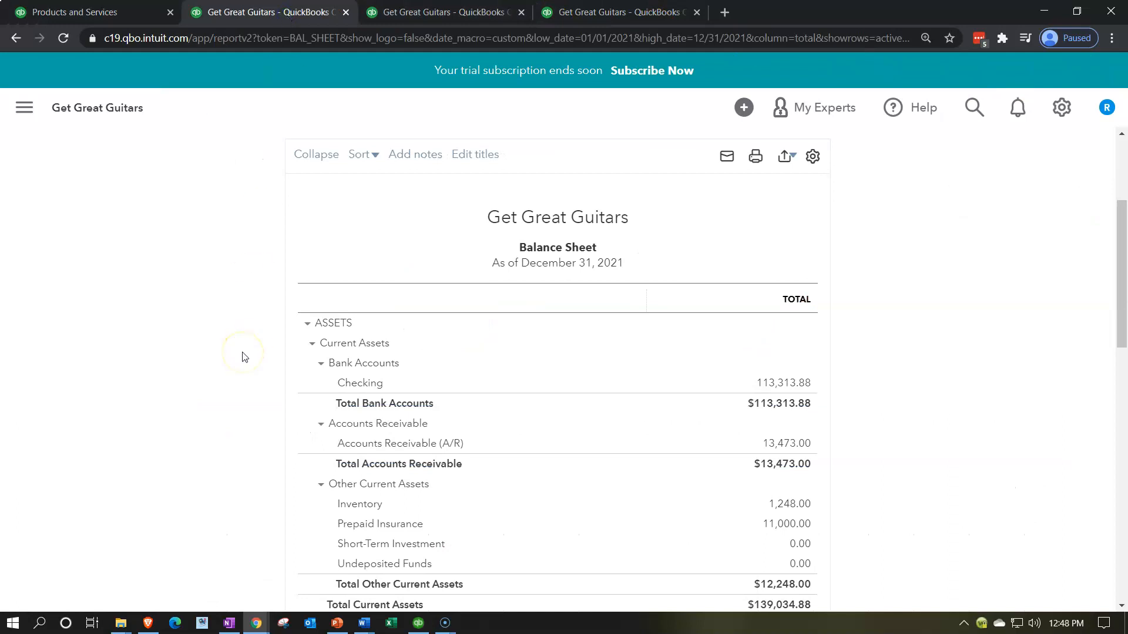
{"action": "scroll", "coordinate": [245, 357], "scroll_direction": "up", "scroll_amount": 1}
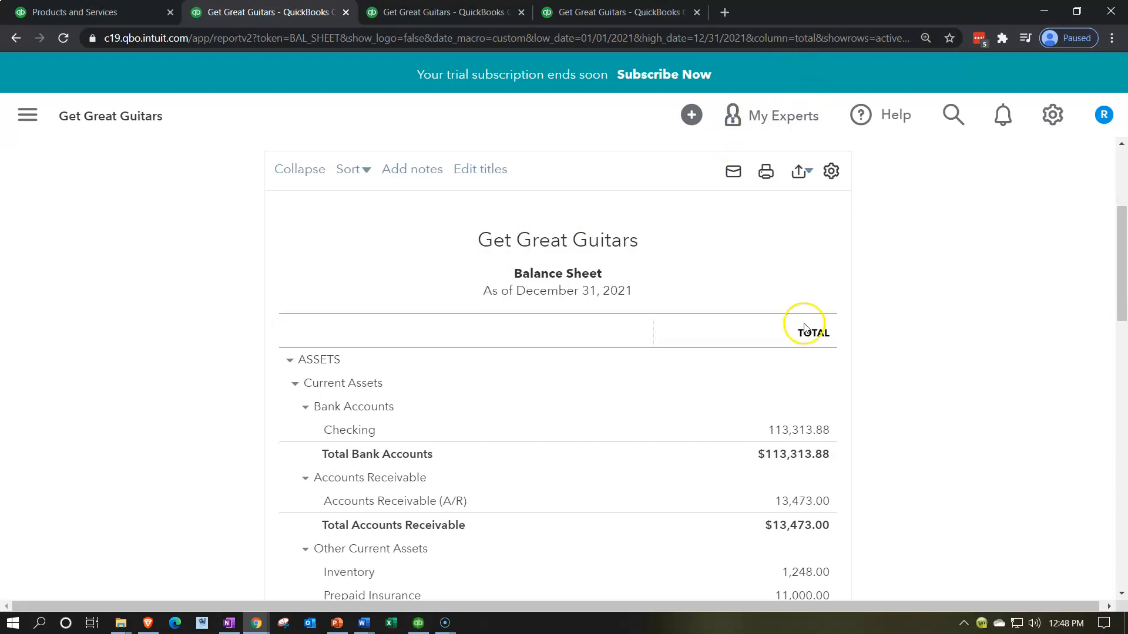
{"action": "scroll", "coordinate": [801, 317], "scroll_direction": "down", "scroll_amount": 1}
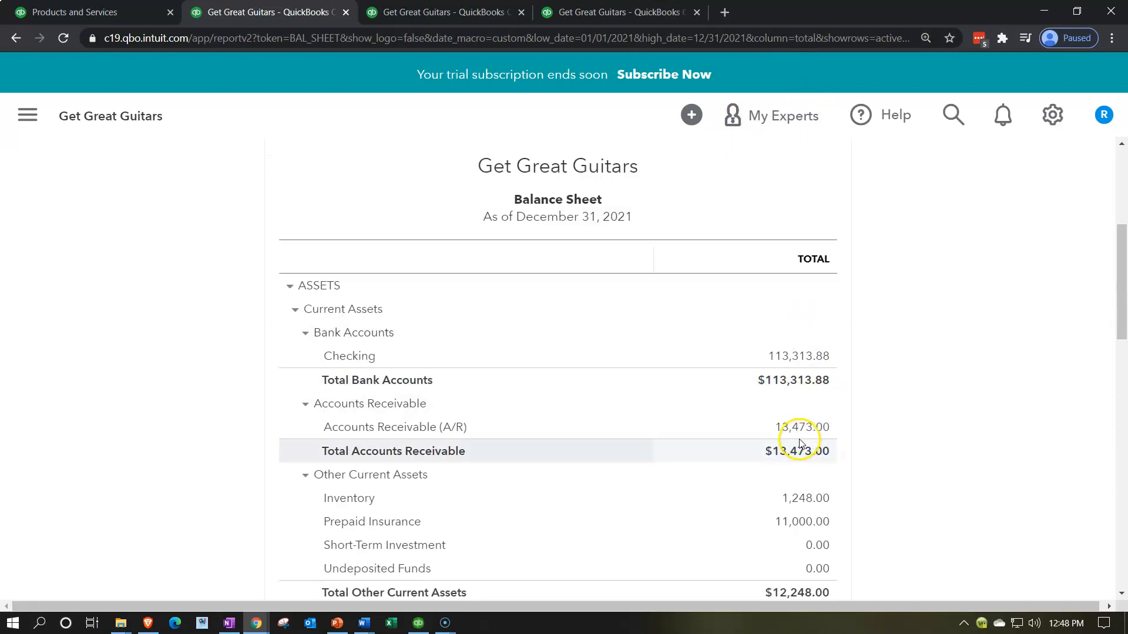
{"action": "left_click", "coordinate": [800, 438]}
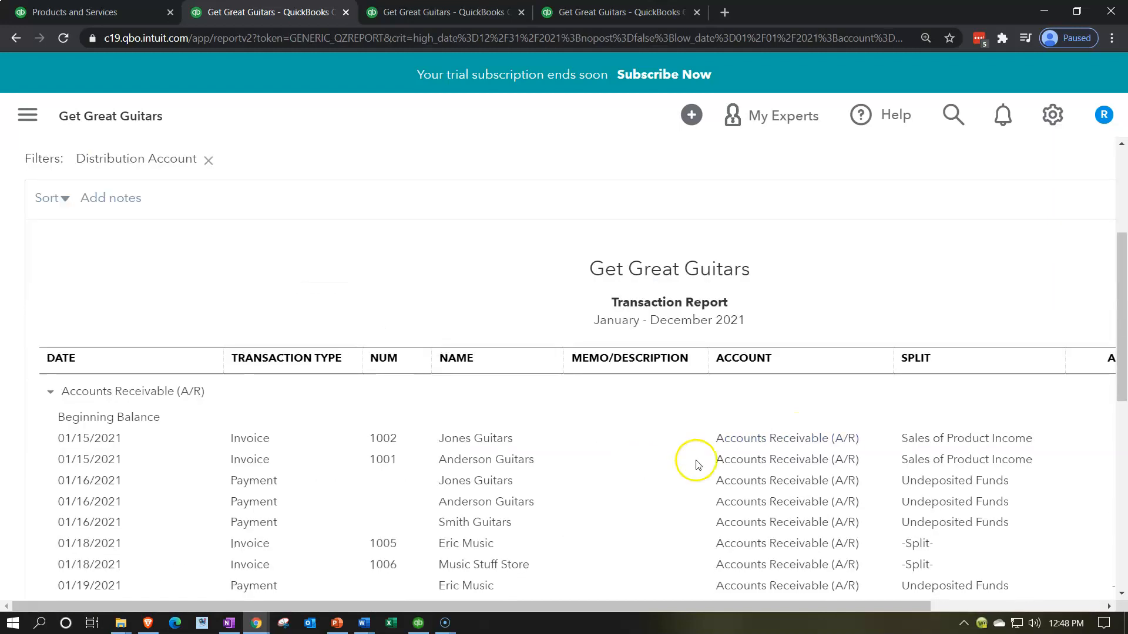
{"action": "scroll", "coordinate": [642, 478], "scroll_direction": "down", "scroll_amount": 4}
{"action": "scroll", "coordinate": [642, 479], "scroll_direction": "down", "scroll_amount": 3}
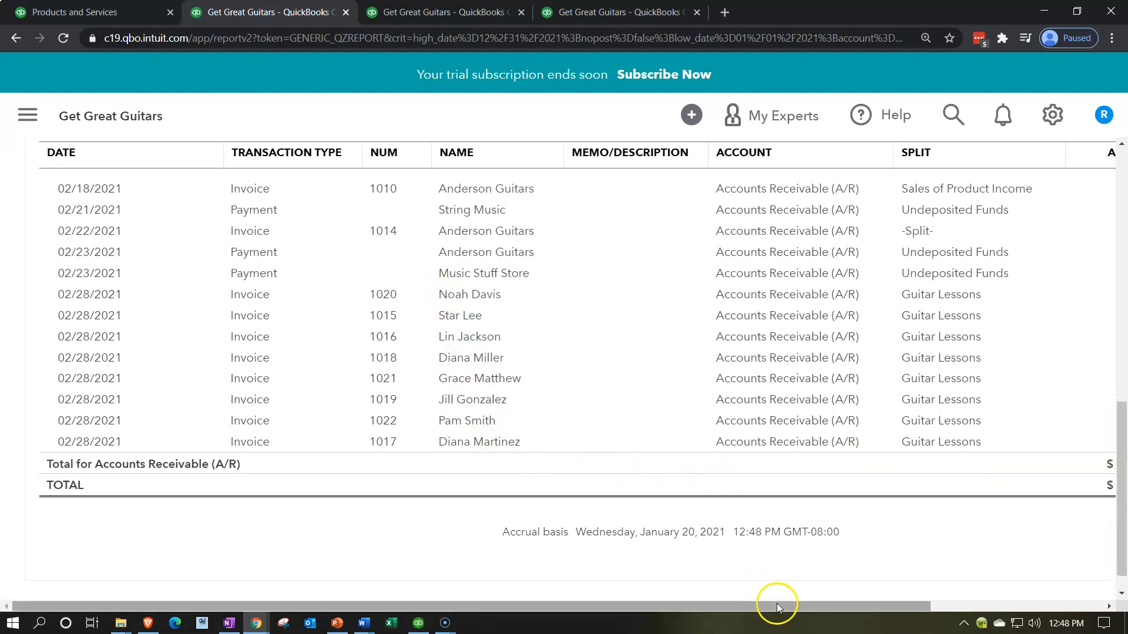
{"action": "left_click_drag", "start_coordinate": [780, 605], "coordinate": [930, 587]}
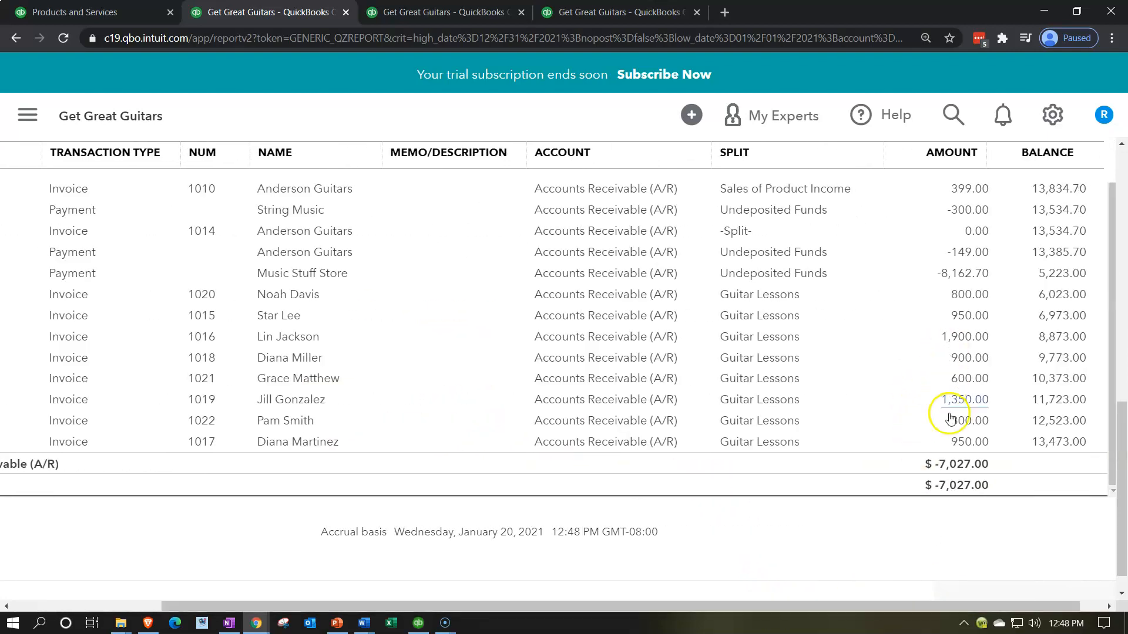
{"action": "scroll", "coordinate": [164, 391], "scroll_direction": "up", "scroll_amount": 10}
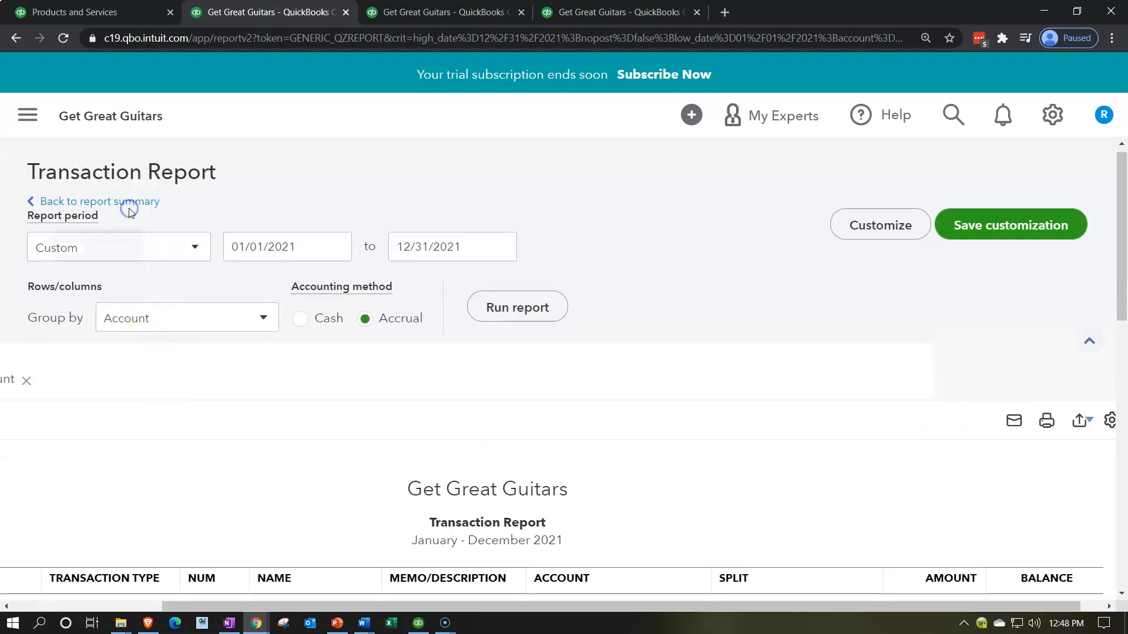
{"action": "left_click", "coordinate": [131, 205]}
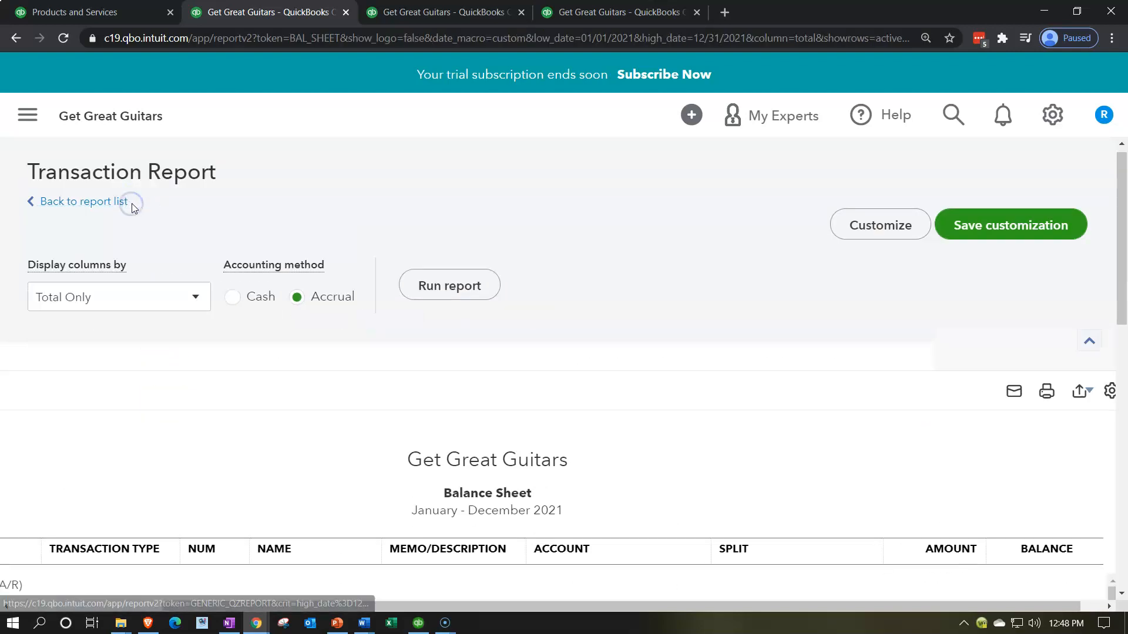
Step: Rerun the Profit and Loss report and examine the invoices, descriptions and amounts behind its Guitar Lessons income
{"action": "left_click", "coordinate": [402, 13]}
{"action": "scroll", "coordinate": [453, 226], "scroll_direction": "up", "scroll_amount": 3}
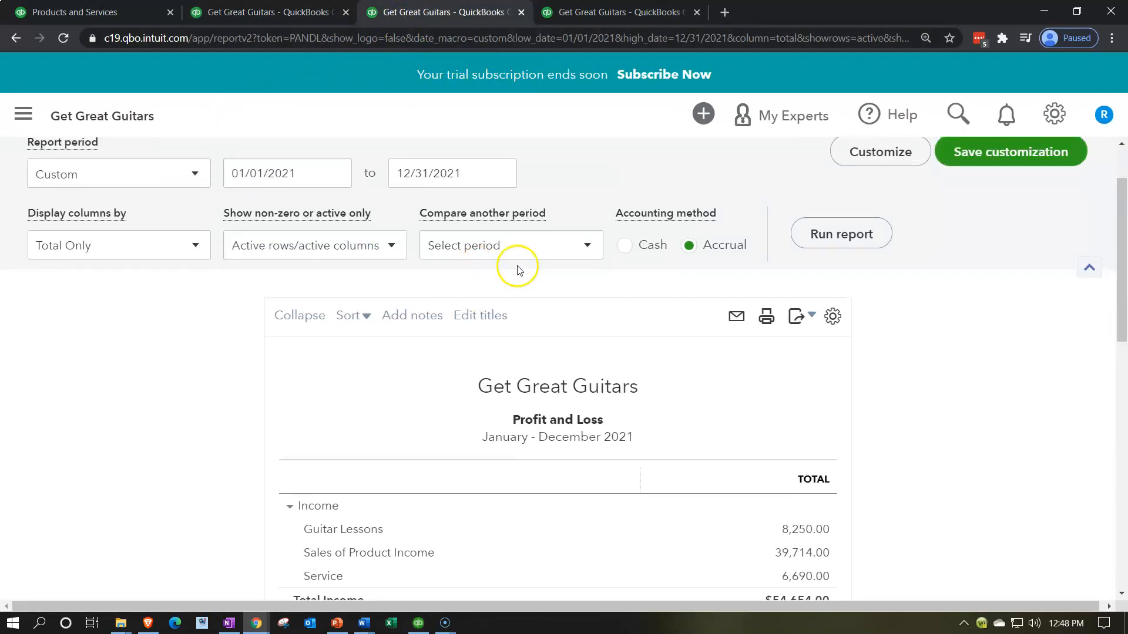
{"action": "left_click", "coordinate": [814, 242]}
{"action": "scroll", "coordinate": [121, 421], "scroll_direction": "down", "scroll_amount": 1}
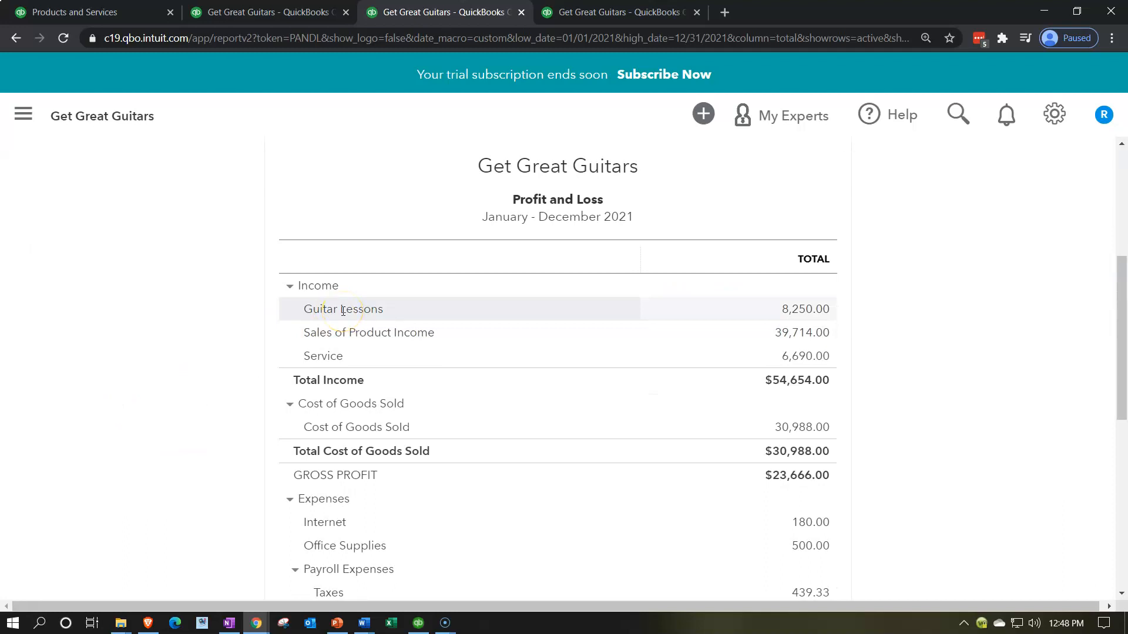
{"action": "left_click", "coordinate": [790, 316]}
{"action": "scroll", "coordinate": [790, 316], "scroll_direction": "down", "scroll_amount": 3}
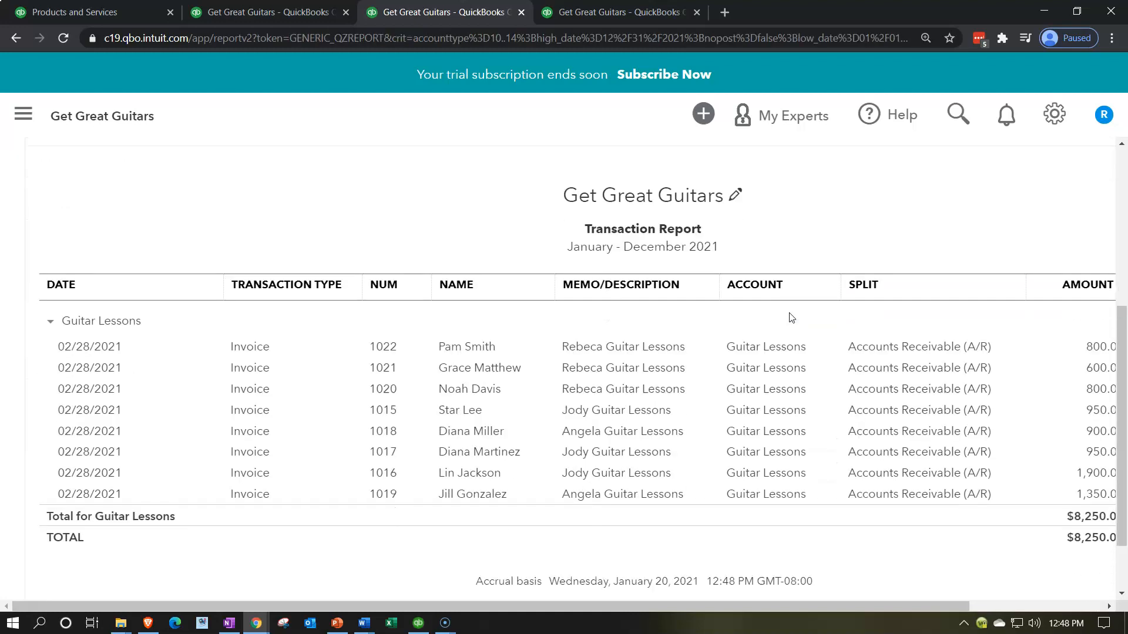
{"action": "left_click_drag", "start_coordinate": [778, 602], "coordinate": [875, 603]}
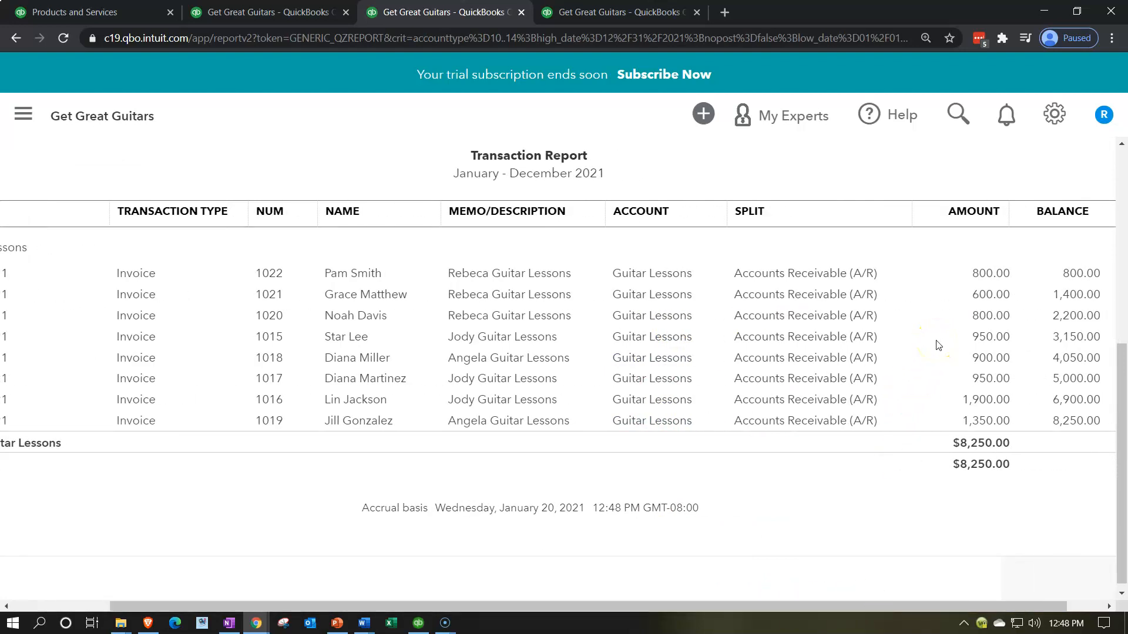
{"action": "scroll", "coordinate": [256, 483], "scroll_direction": "up", "scroll_amount": 6}
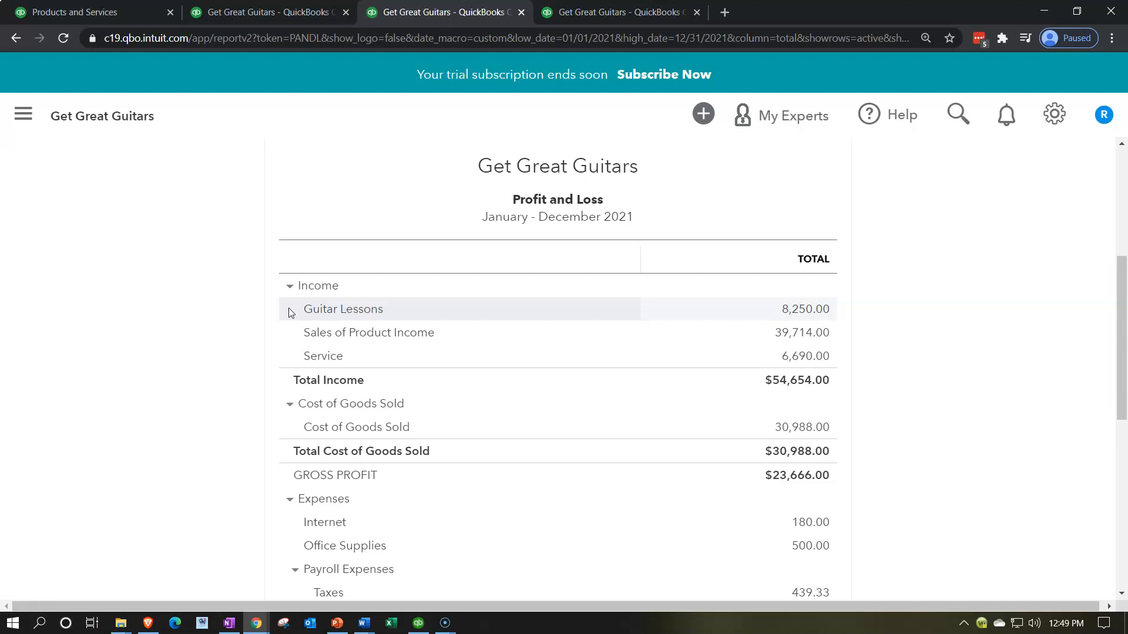
Step: Duplicate the Trial Balance browser tab and open the Customer Balance Detail report in the copy
{"action": "left_click", "coordinate": [279, 15]}
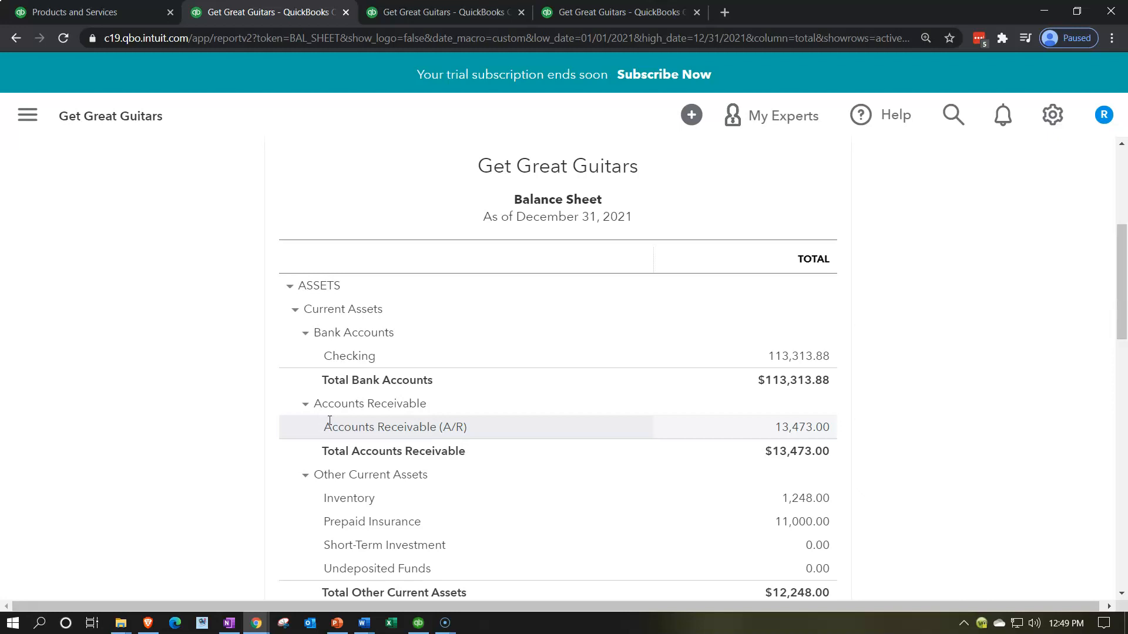
{"action": "left_click", "coordinate": [625, 11]}
{"action": "right_click", "coordinate": [625, 11]}
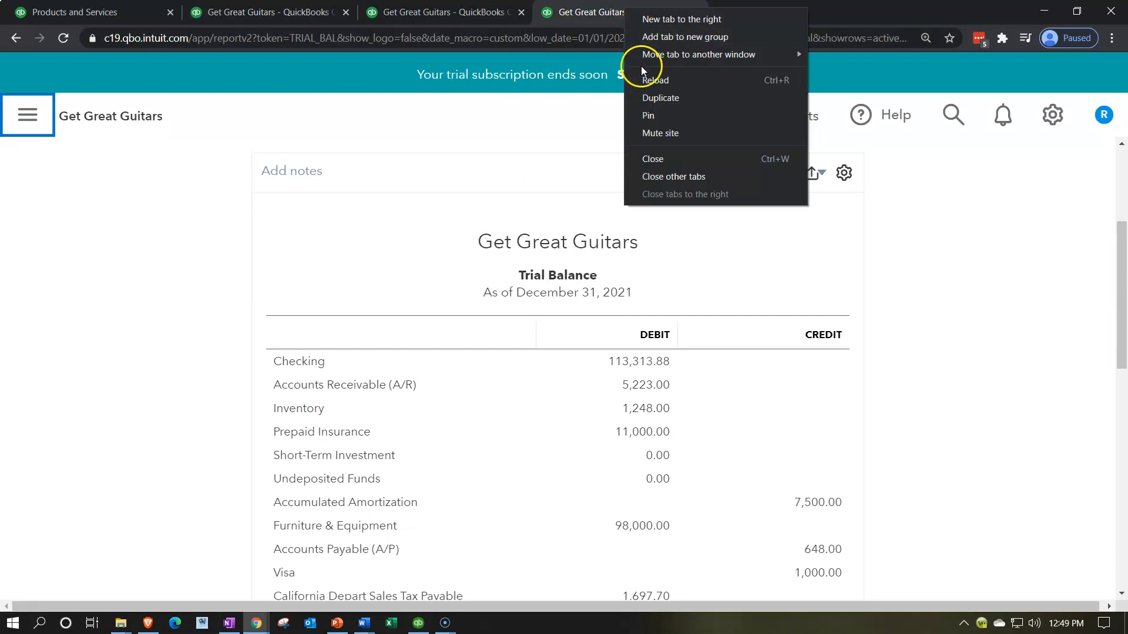
{"action": "left_click", "coordinate": [648, 95]}
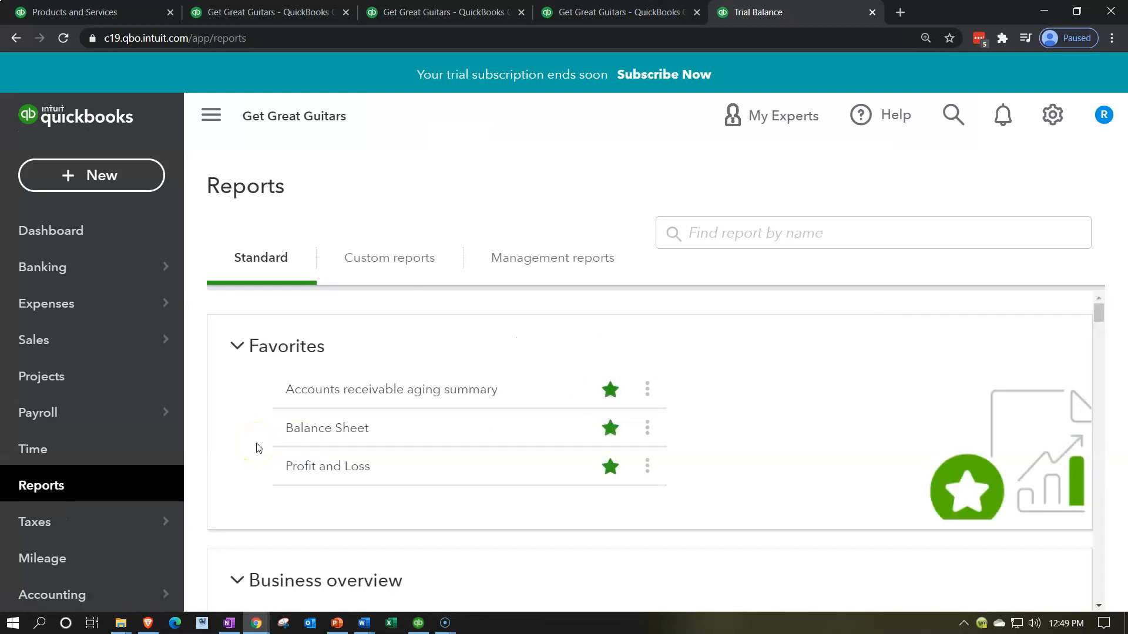
{"action": "scroll", "coordinate": [259, 448], "scroll_direction": "down", "scroll_amount": 10}
{"action": "scroll", "coordinate": [259, 448], "scroll_direction": "down", "scroll_amount": 3}
{"action": "scroll", "coordinate": [257, 448], "scroll_direction": "down", "scroll_amount": 1}
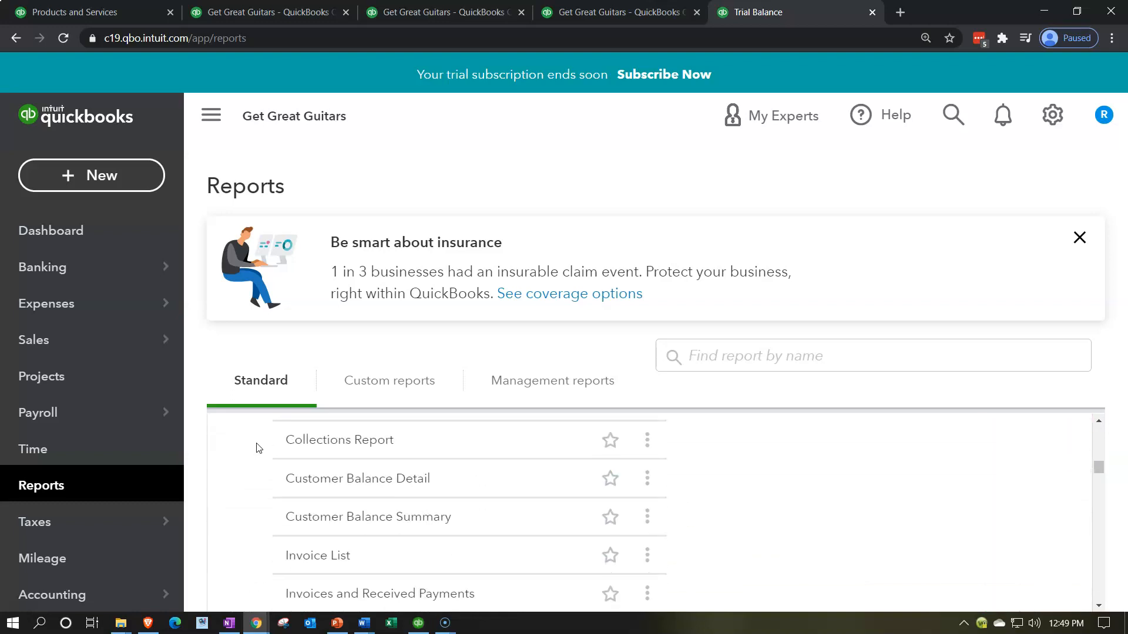
{"action": "left_click", "coordinate": [329, 487]}
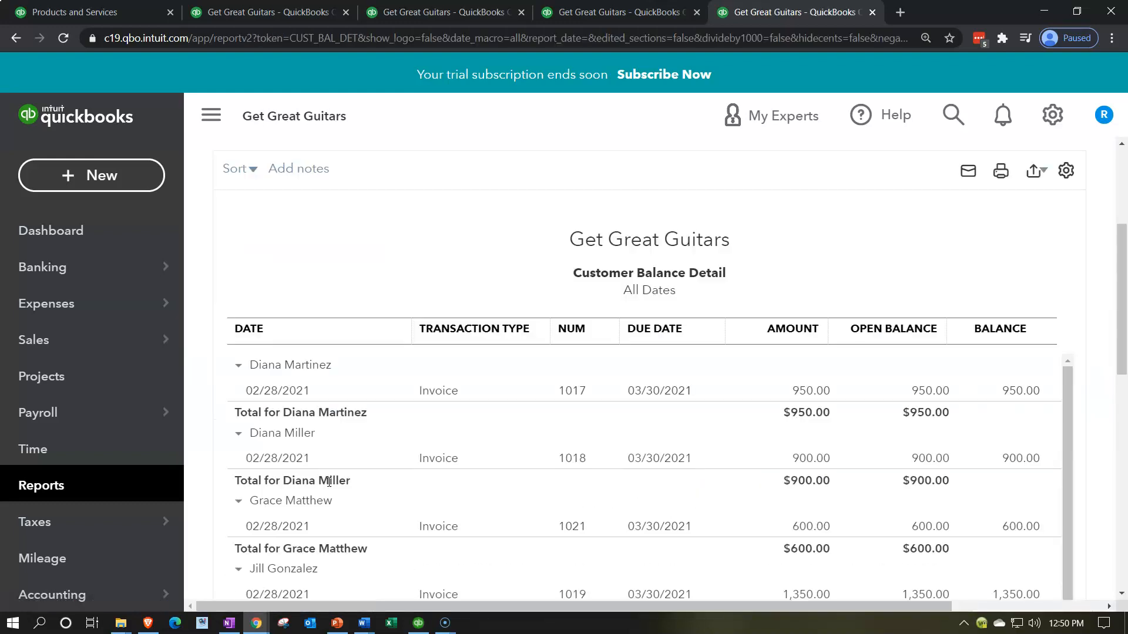
Step: Compare the Customer Balance Detail total with Accounts Receivable on the Balance Sheet, then return to the Products and Services list
{"action": "left_click", "coordinate": [212, 115]}
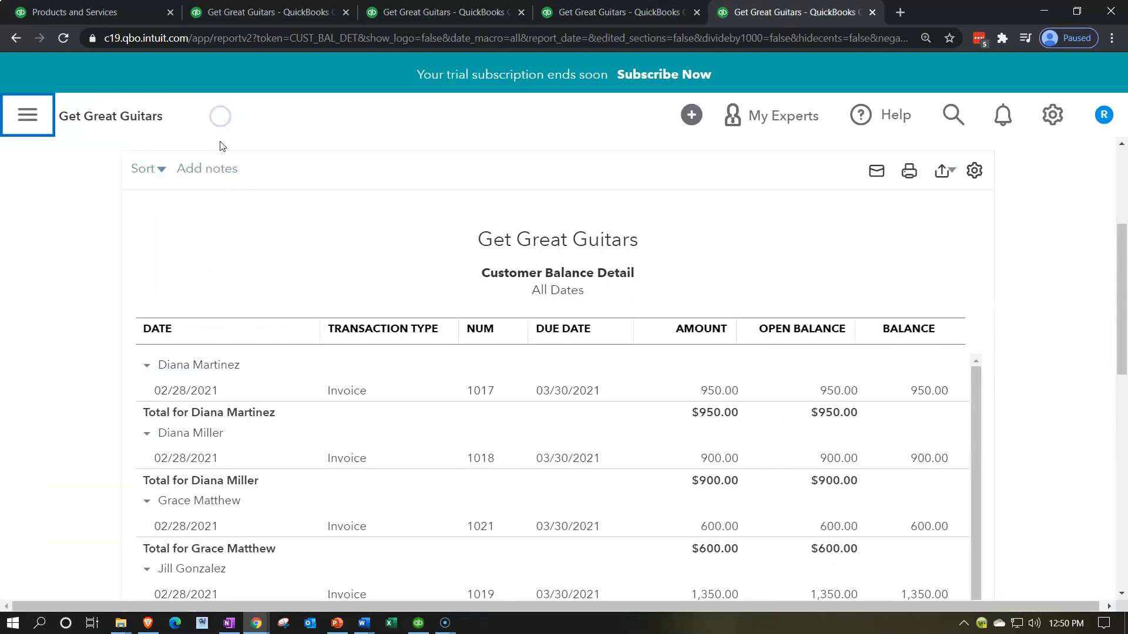
{"action": "scroll", "coordinate": [216, 254], "scroll_direction": "down", "scroll_amount": 3}
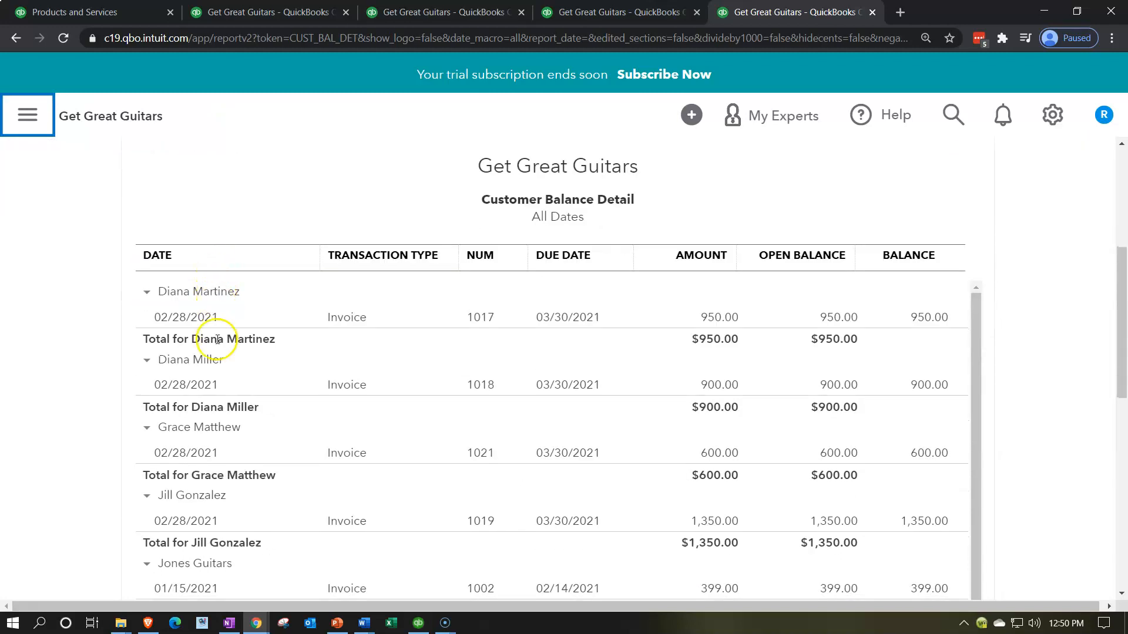
{"action": "scroll", "coordinate": [257, 473], "scroll_direction": "down", "scroll_amount": 3}
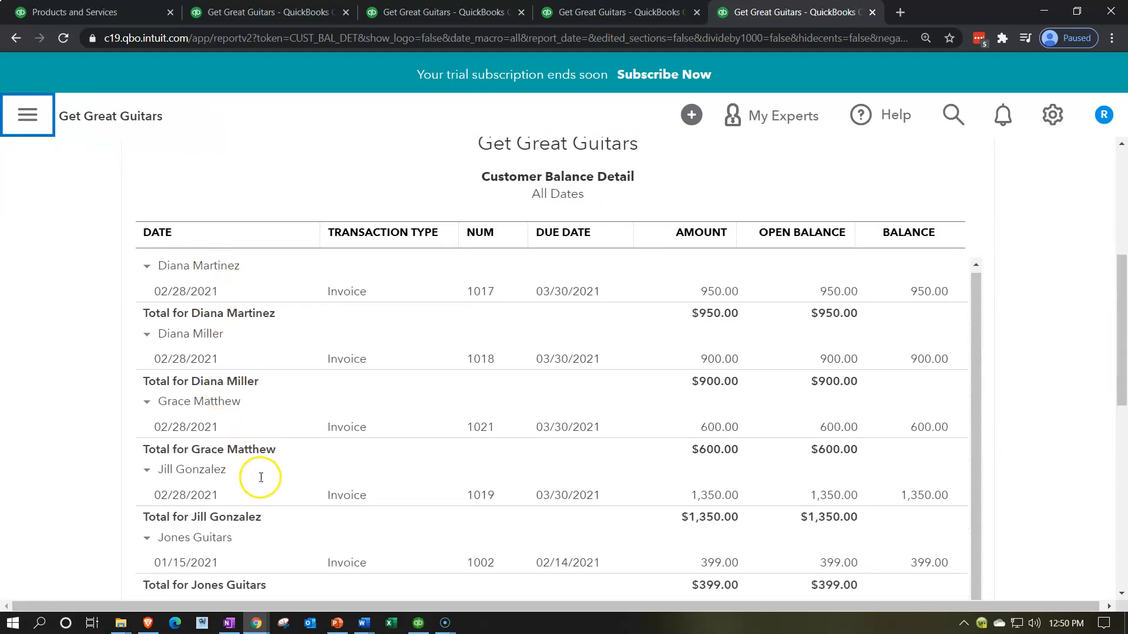
{"action": "scroll", "coordinate": [263, 488], "scroll_direction": "down", "scroll_amount": 3}
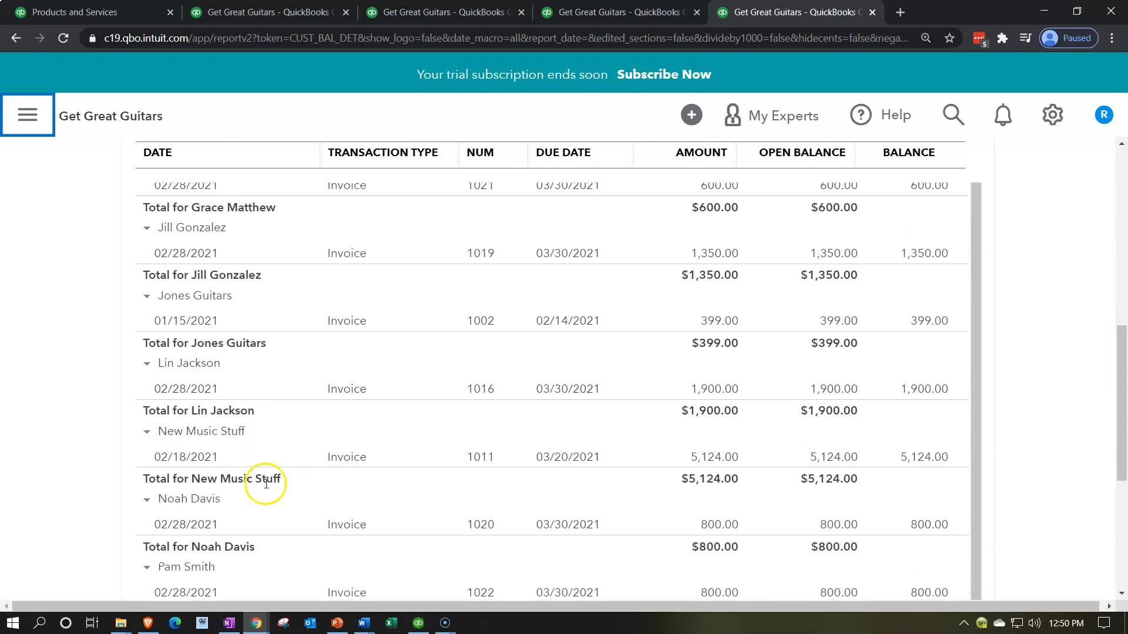
{"action": "scroll", "coordinate": [265, 486], "scroll_direction": "down", "scroll_amount": 3}
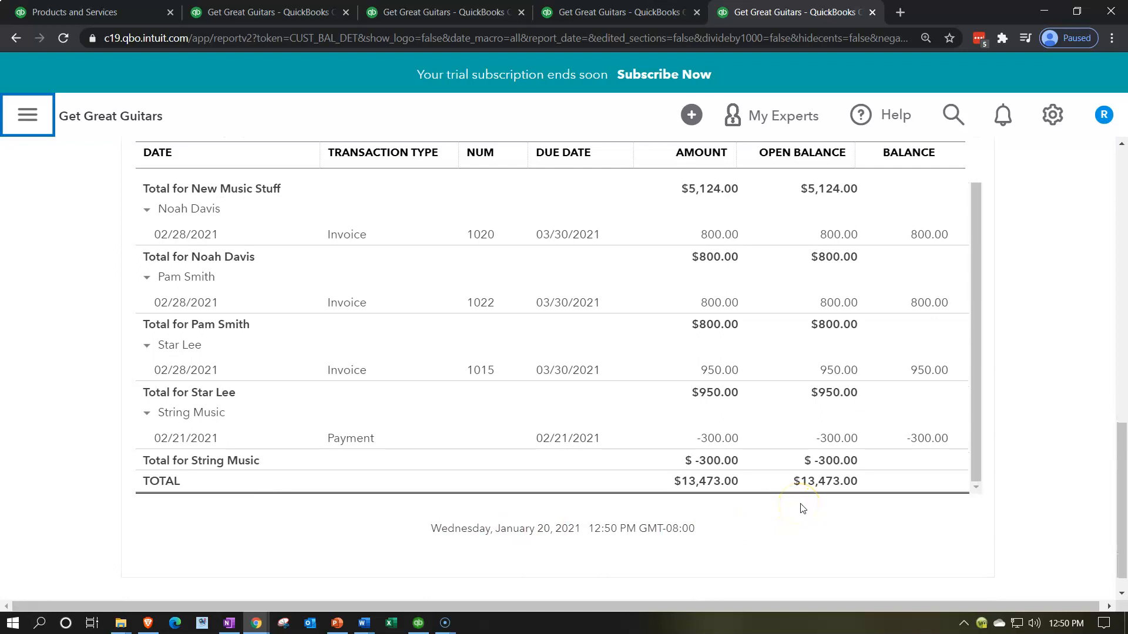
{"action": "left_click", "coordinate": [310, 12]}
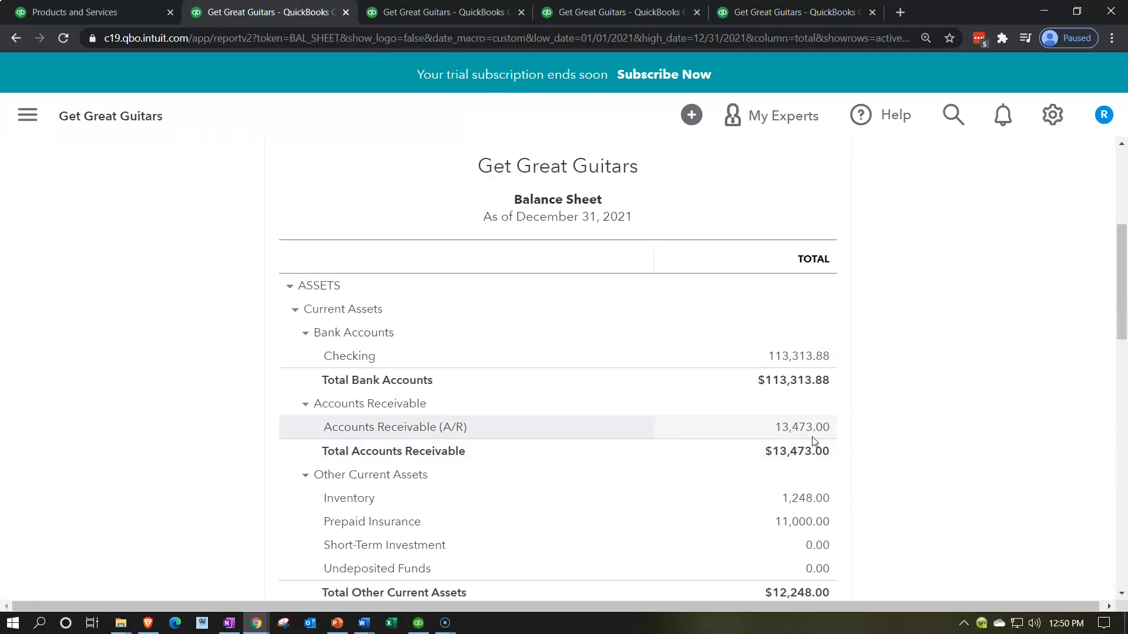
{"action": "left_click", "coordinate": [101, 12]}
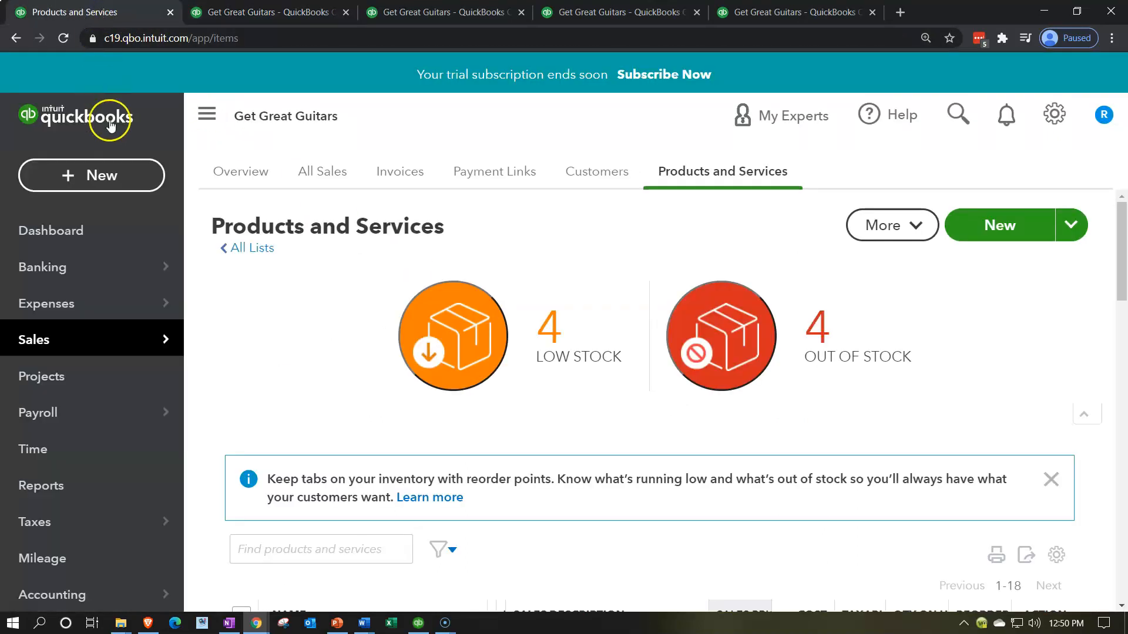
Step: Open the list of sales invoices and collapse the navigation sidebar to give the list more room
{"action": "left_click", "coordinate": [60, 336]}
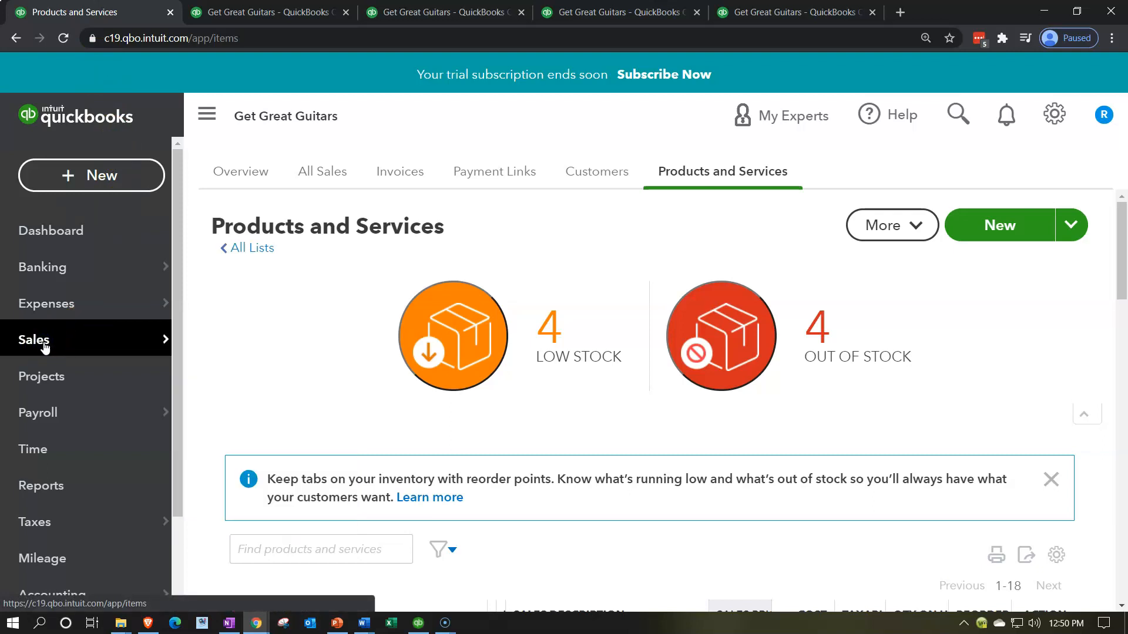
{"action": "left_click", "coordinate": [81, 349]}
{"action": "left_click", "coordinate": [405, 184]}
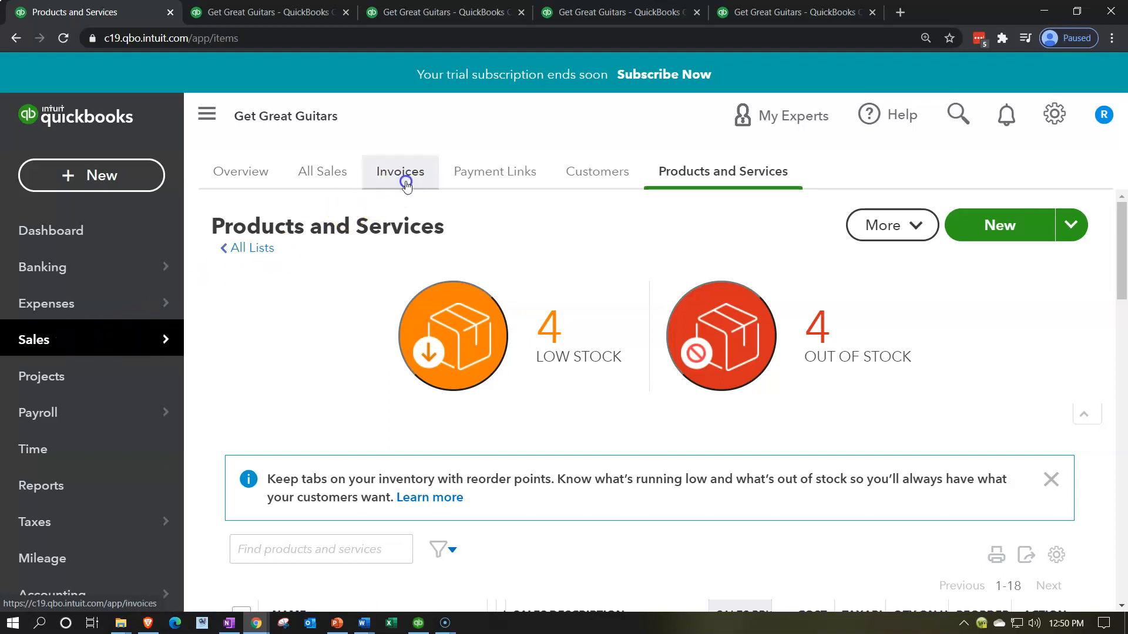
{"action": "left_click", "coordinate": [209, 122]}
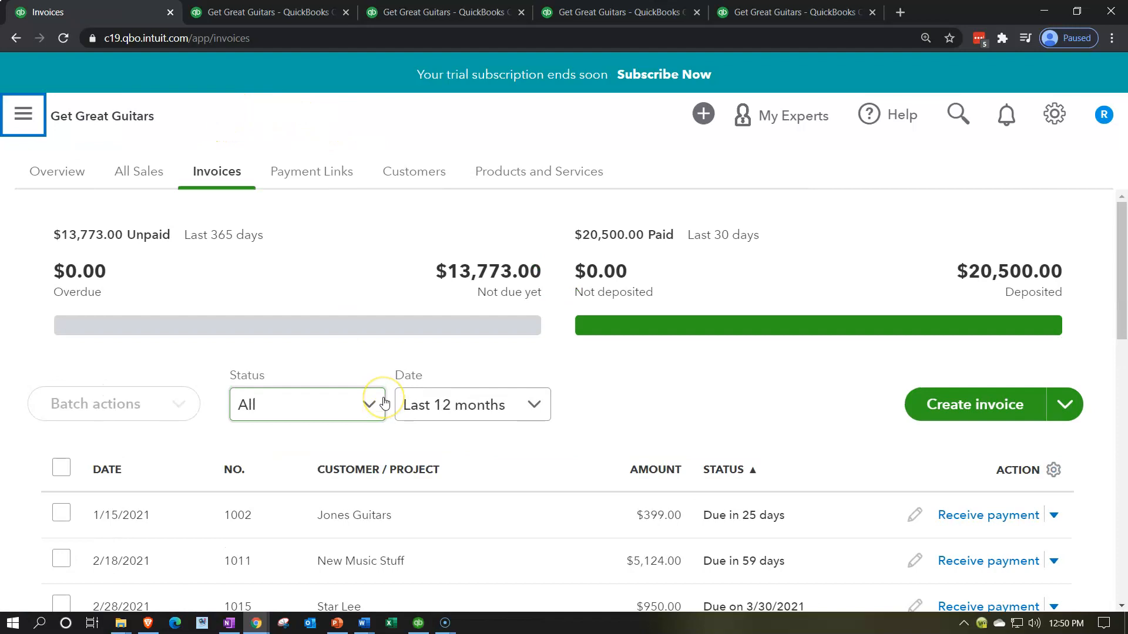
Step: Filter the invoices by the Not Due status and examine the listed amounts and the total not due yet
{"action": "scroll", "coordinate": [378, 388], "scroll_direction": "down", "scroll_amount": 1}
{"action": "left_click", "coordinate": [366, 334]}
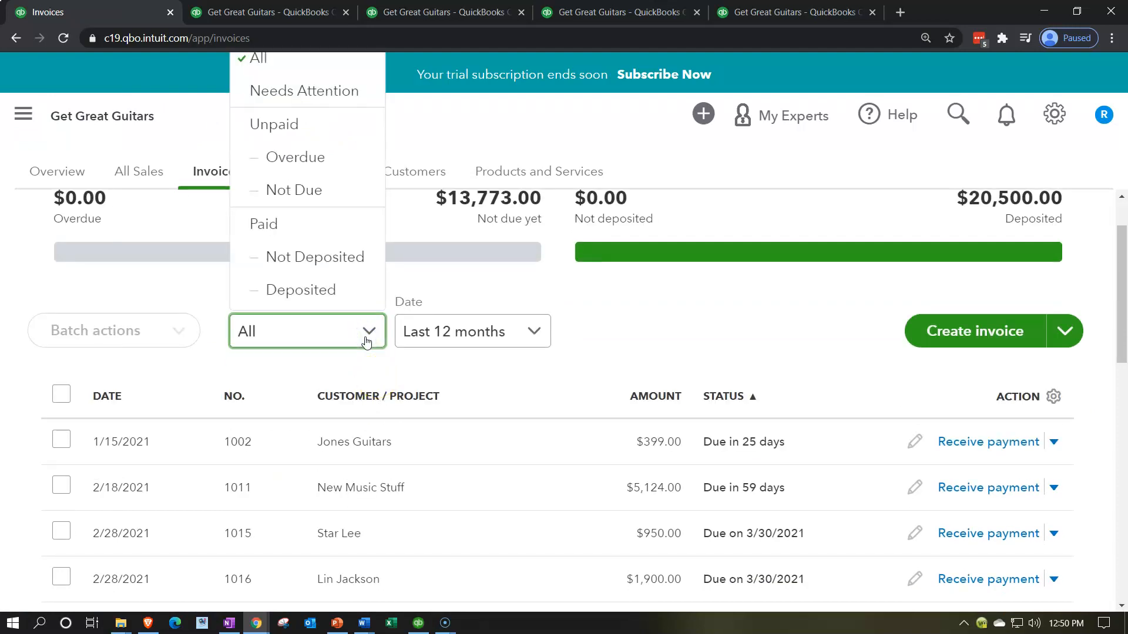
{"action": "left_click", "coordinate": [332, 191]}
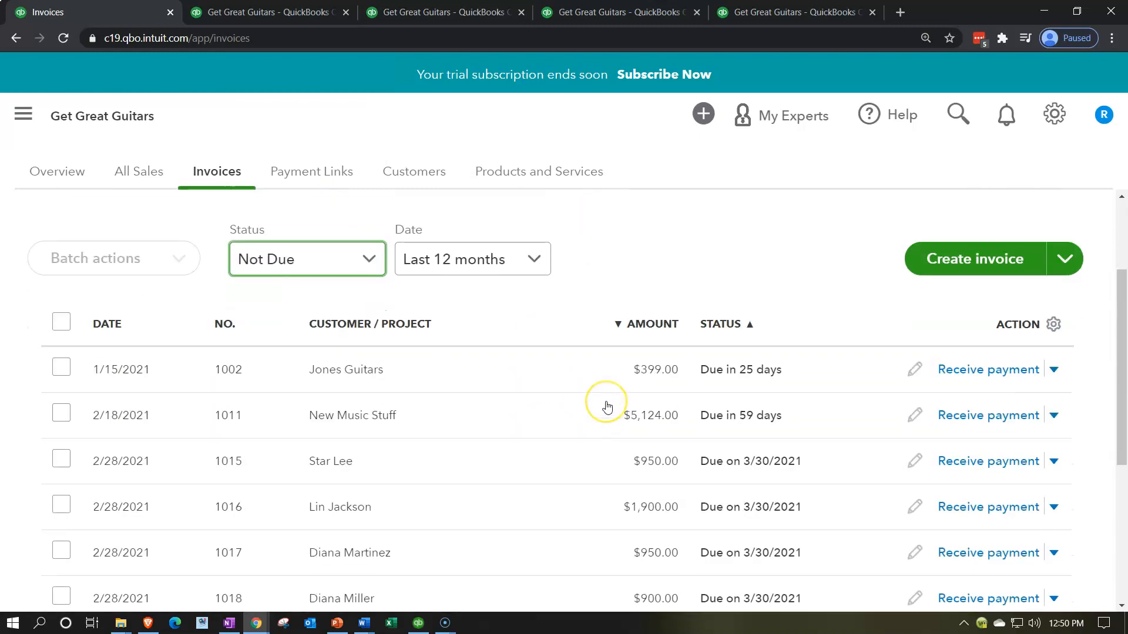
{"action": "scroll", "coordinate": [605, 404], "scroll_direction": "down", "scroll_amount": 1}
{"action": "scroll", "coordinate": [607, 406], "scroll_direction": "down", "scroll_amount": 3}
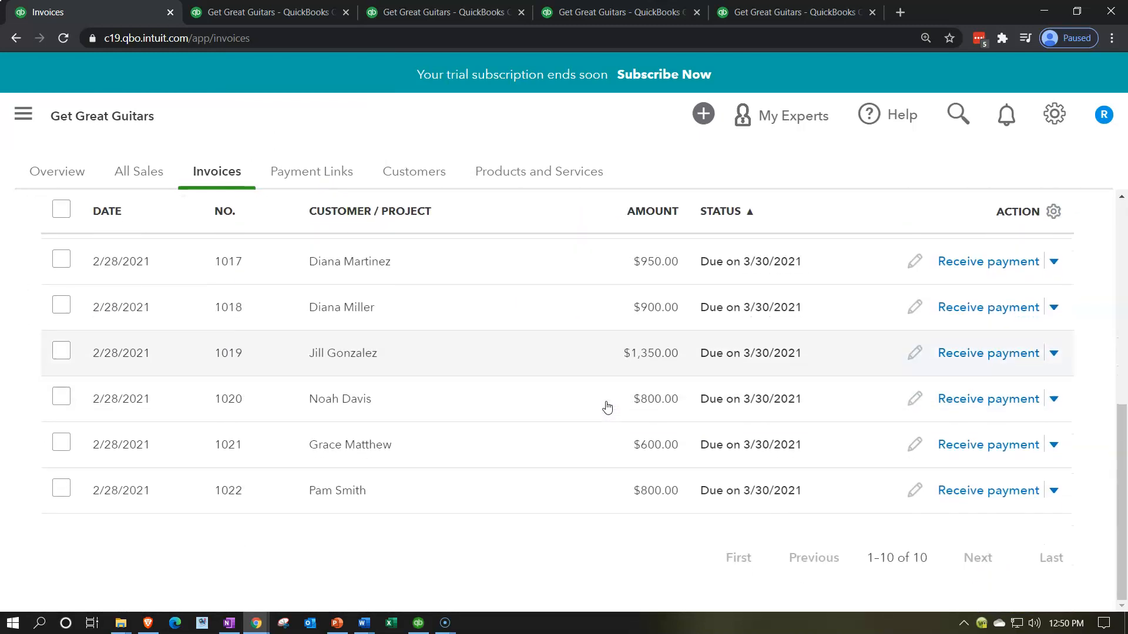
{"action": "scroll", "coordinate": [605, 406], "scroll_direction": "up", "scroll_amount": 5}
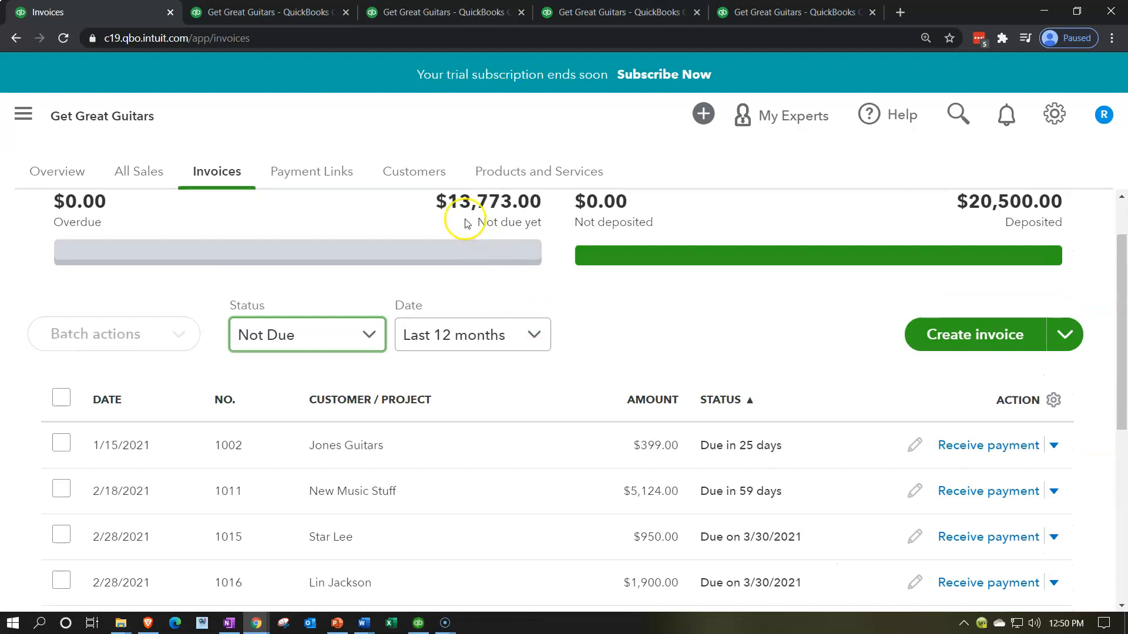
Step: Open the Customers list and examine each customer's open balance through the end of the list
{"action": "left_click", "coordinate": [420, 176]}
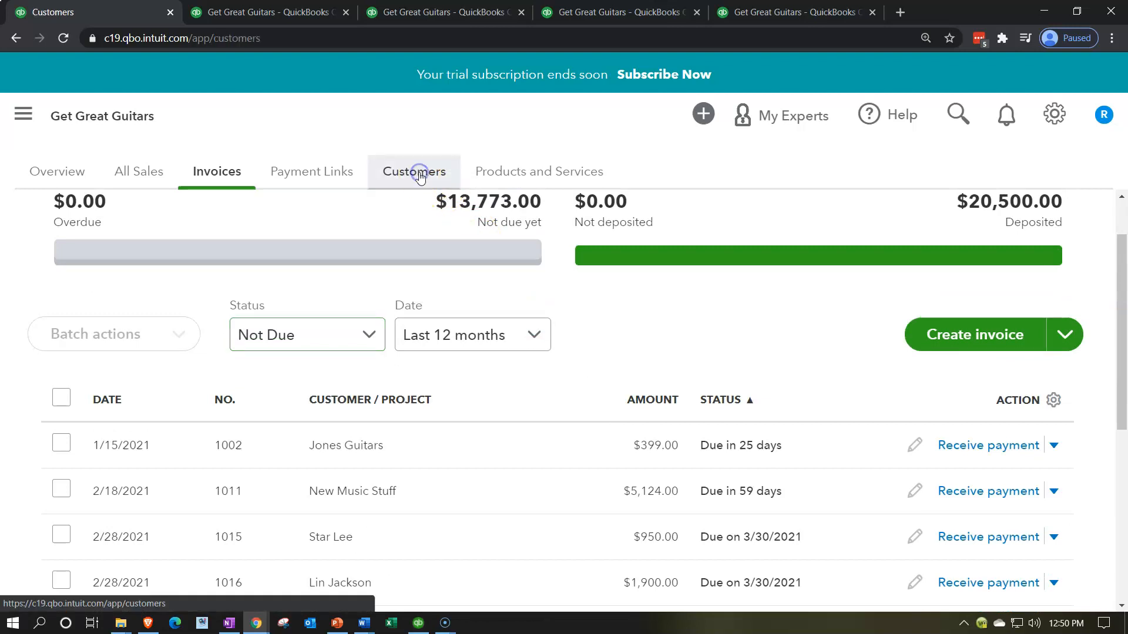
{"action": "scroll", "coordinate": [414, 374], "scroll_direction": "down", "scroll_amount": 1}
{"action": "scroll", "coordinate": [414, 374], "scroll_direction": "down", "scroll_amount": 3}
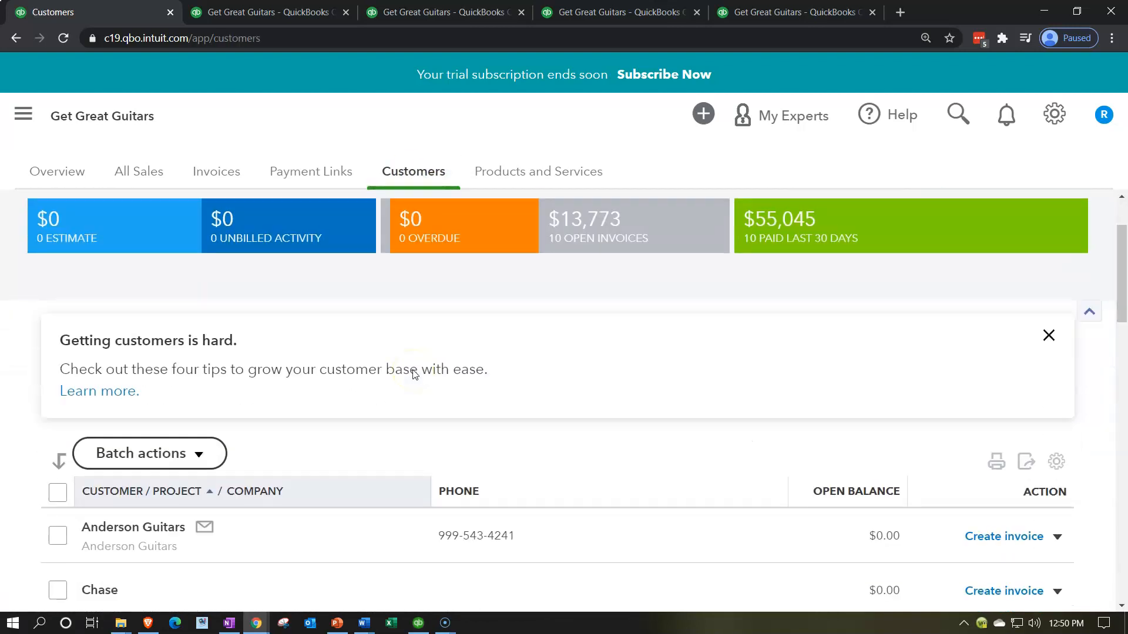
{"action": "scroll", "coordinate": [414, 374], "scroll_direction": "down", "scroll_amount": 1}
{"action": "scroll", "coordinate": [415, 374], "scroll_direction": "down", "scroll_amount": 3}
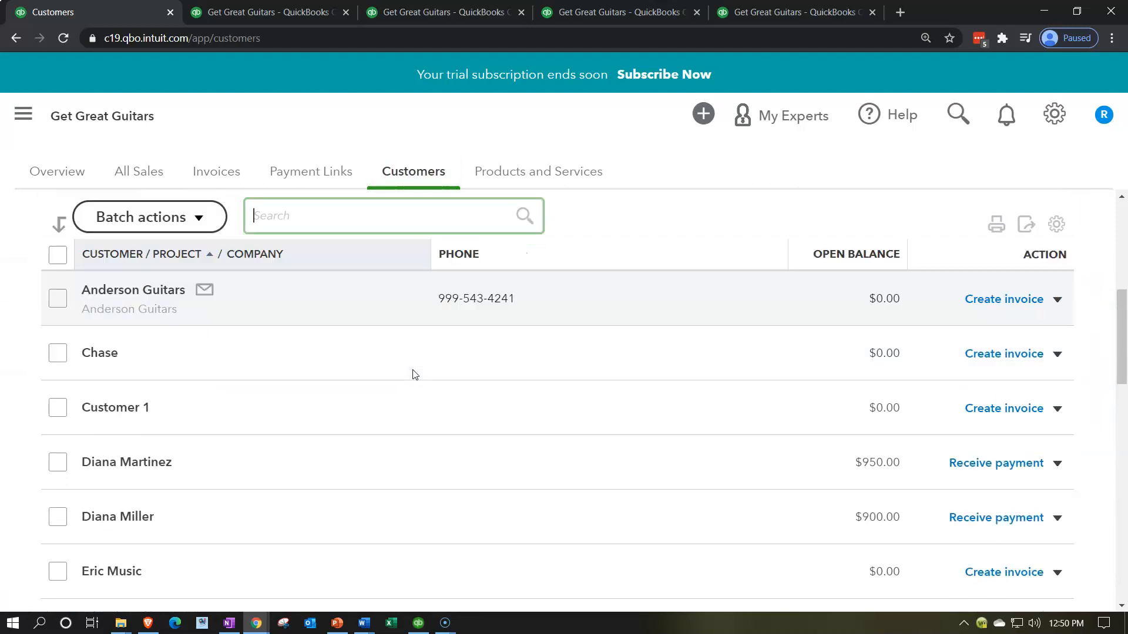
{"action": "scroll", "coordinate": [841, 385], "scroll_direction": "down", "scroll_amount": 1}
{"action": "scroll", "coordinate": [841, 384], "scroll_direction": "down", "scroll_amount": 5}
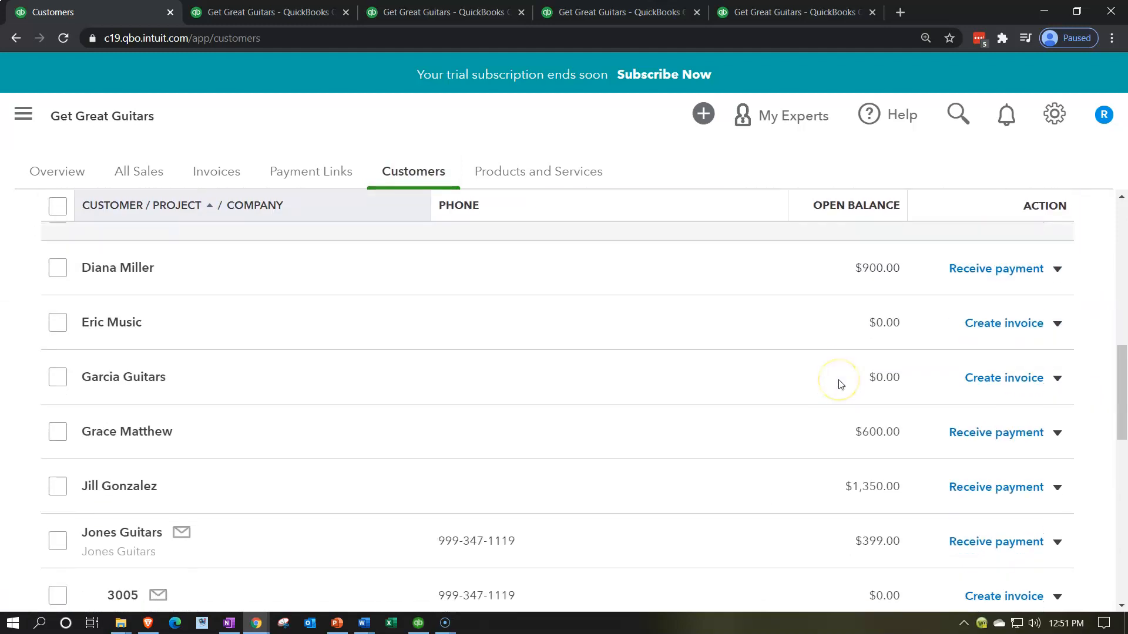
{"action": "scroll", "coordinate": [841, 384], "scroll_direction": "down", "scroll_amount": 2}
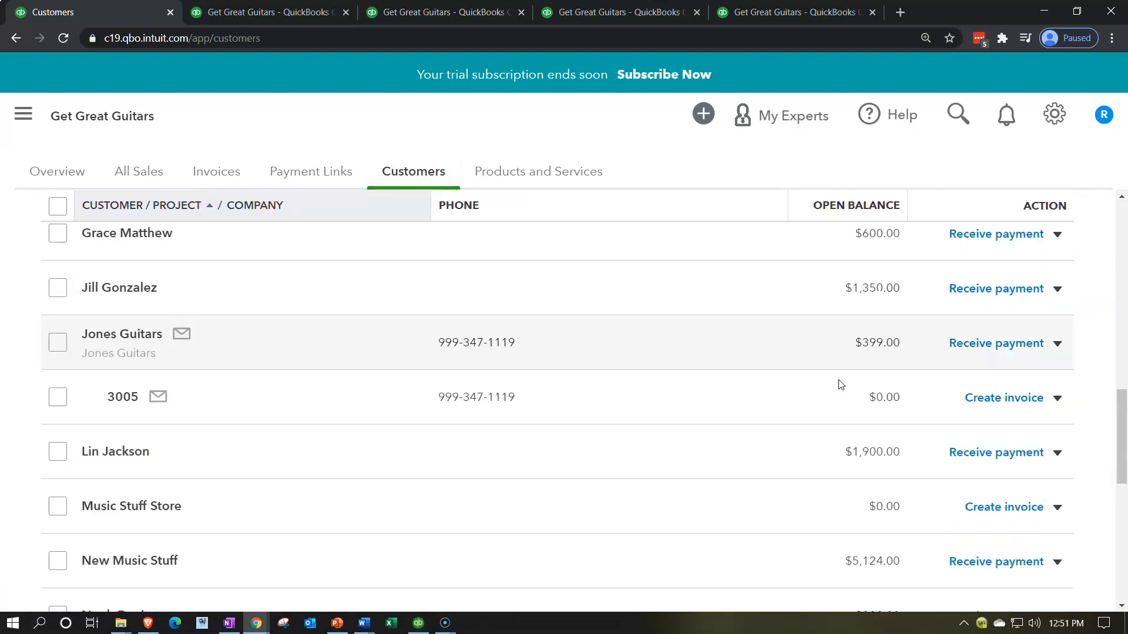
{"action": "scroll", "coordinate": [841, 384], "scroll_direction": "down", "scroll_amount": 1}
{"action": "scroll", "coordinate": [841, 384], "scroll_direction": "down", "scroll_amount": 7}
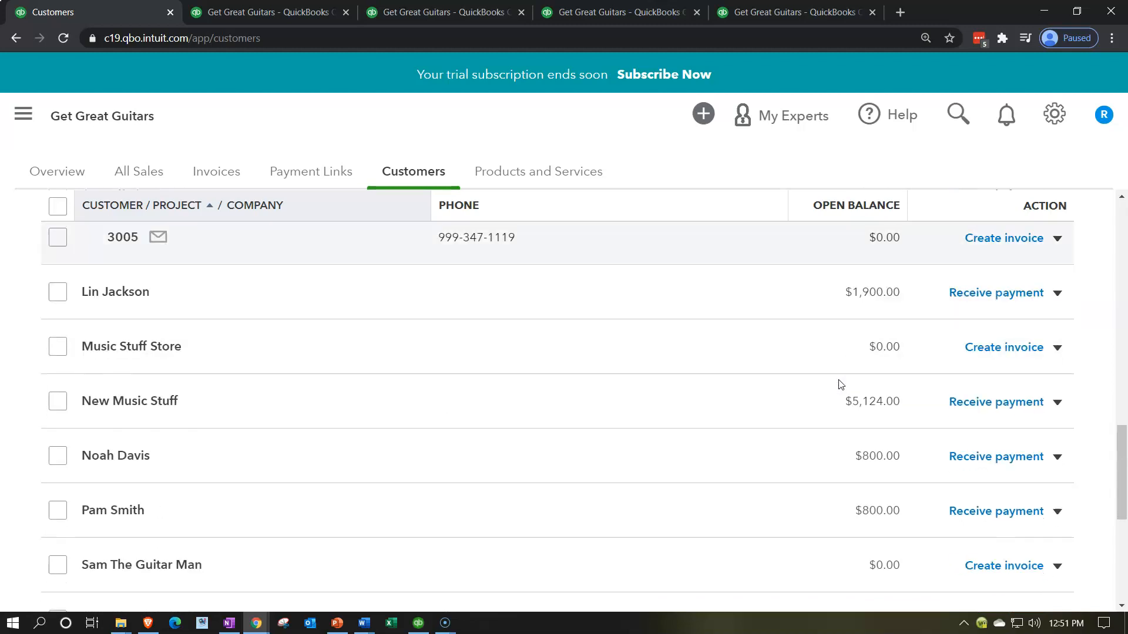
{"action": "scroll", "coordinate": [841, 384], "scroll_direction": "down", "scroll_amount": 2}
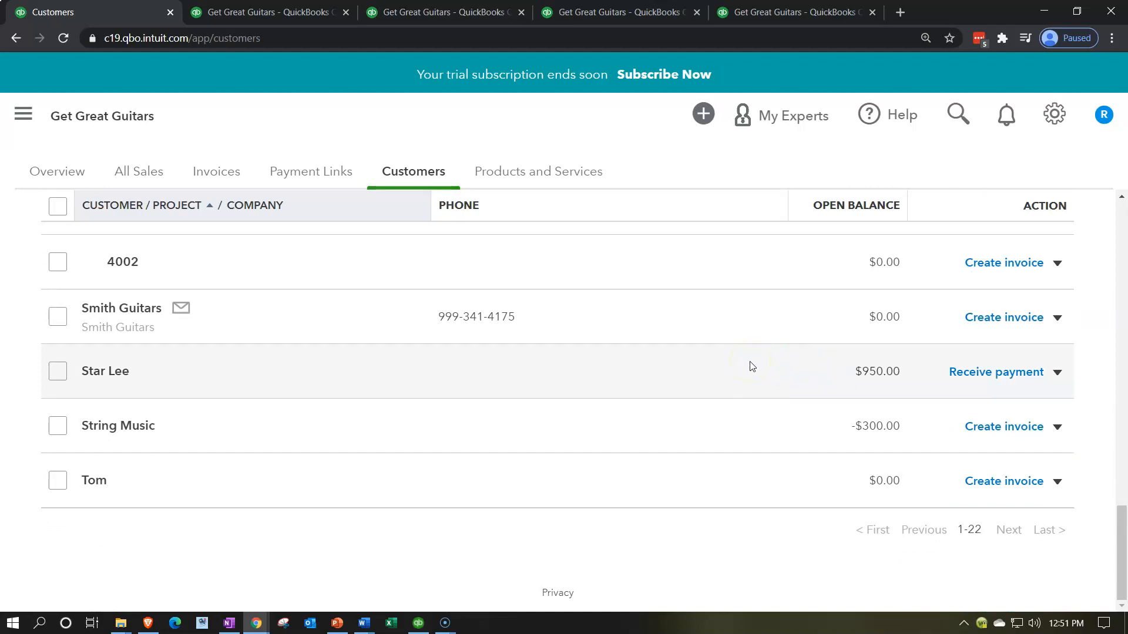
Step: Check the Customer Balance Detail total, rerun the Trial Balance report, and compare its Accounts Receivable (A/R) amount
{"action": "left_click", "coordinate": [796, 18]}
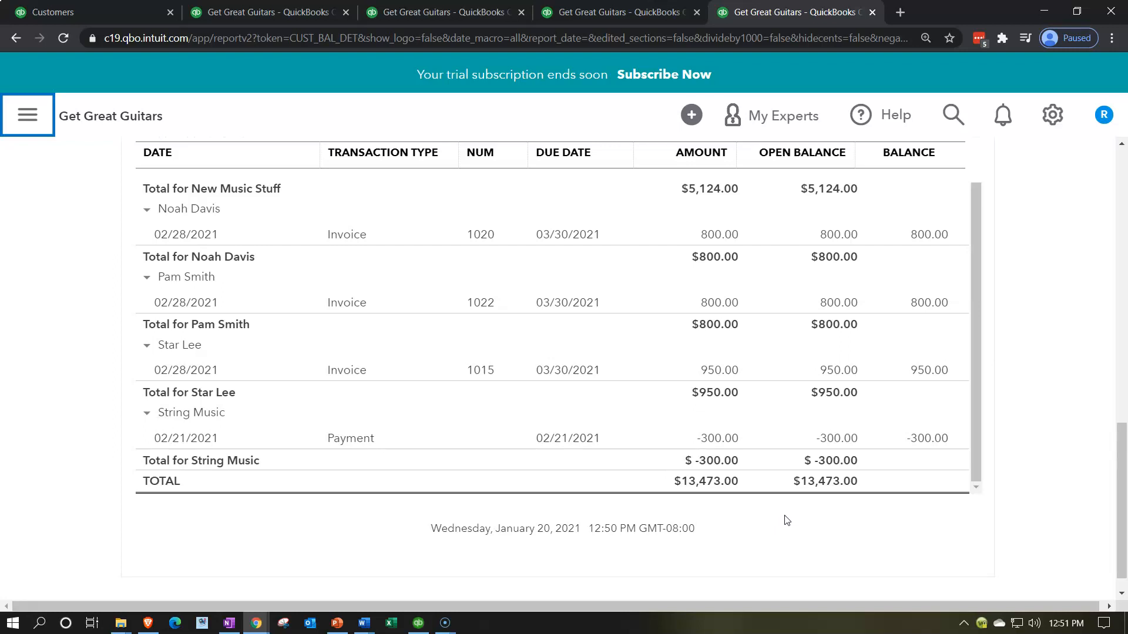
{"action": "left_click", "coordinate": [605, 15]}
{"action": "scroll", "coordinate": [690, 464], "scroll_direction": "up", "scroll_amount": 4}
{"action": "left_click", "coordinate": [675, 314]}
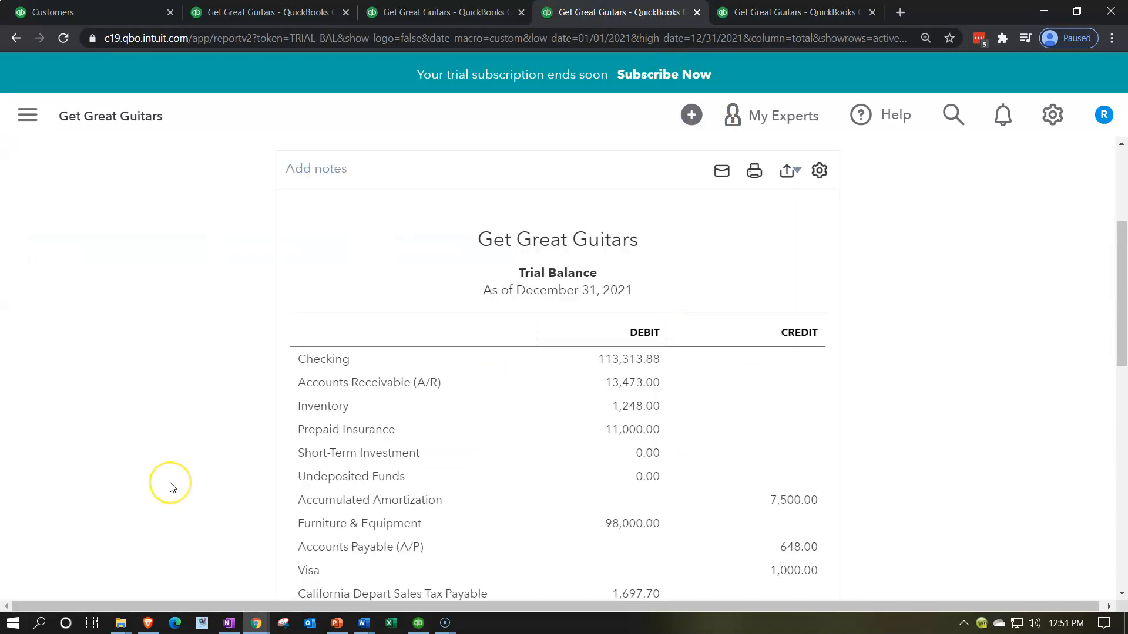
{"action": "left_click", "coordinate": [190, 423]}
{"action": "scroll", "coordinate": [193, 428], "scroll_direction": "down", "scroll_amount": 1}
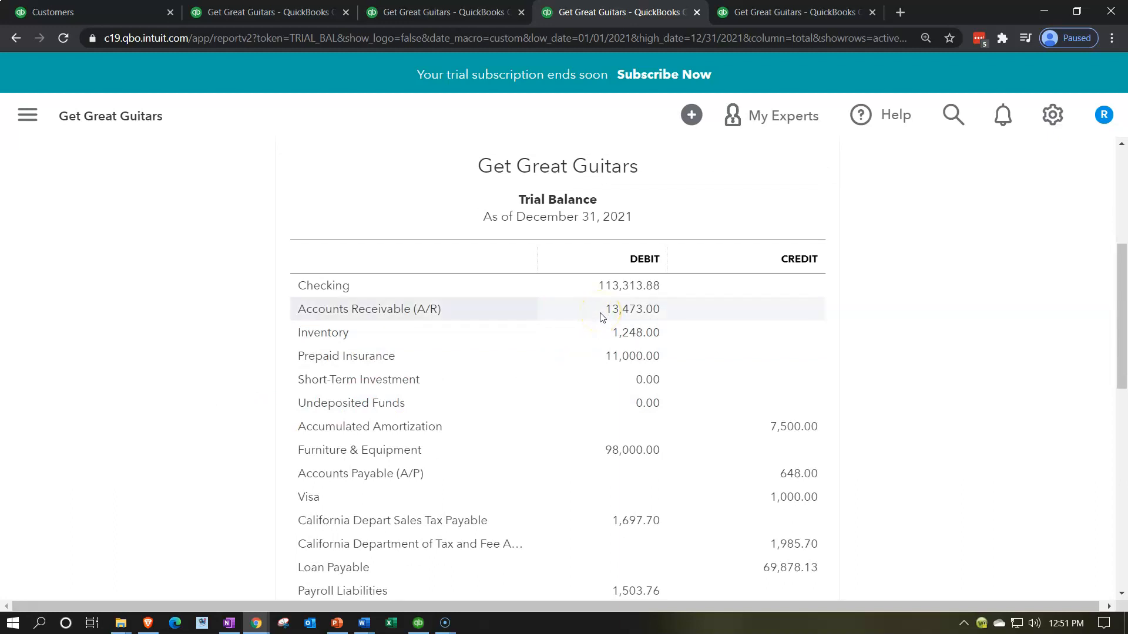
Step: Examine the Trial Balance accounts, including Guitar Lessons income, through the debit and credit totals
{"action": "scroll", "coordinate": [605, 320], "scroll_direction": "down", "scroll_amount": 4}
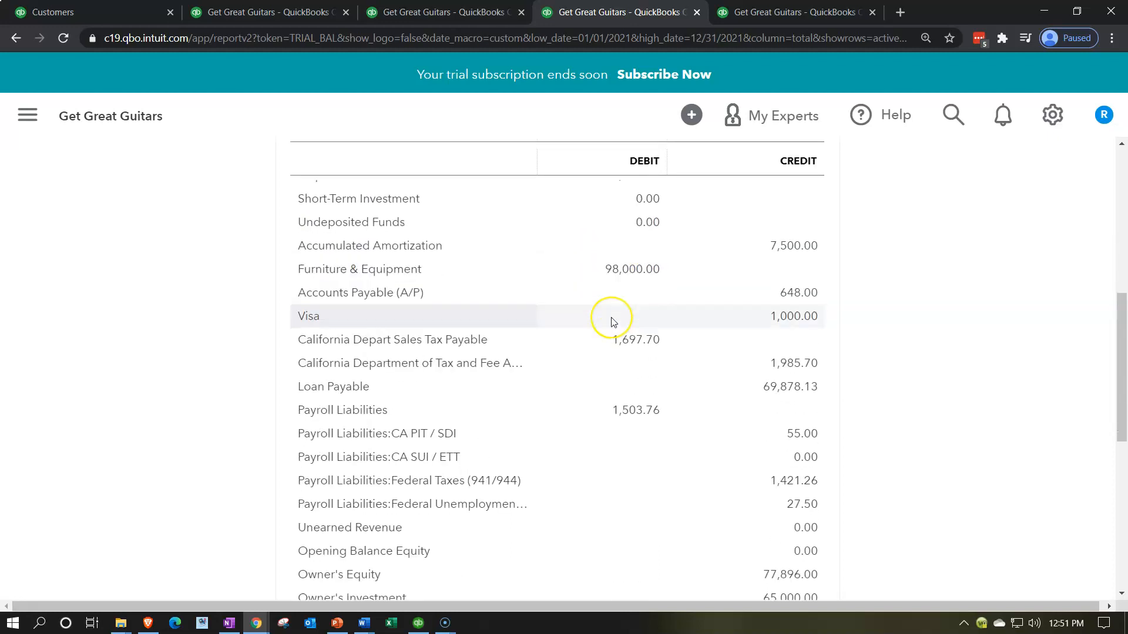
{"action": "scroll", "coordinate": [612, 322], "scroll_direction": "down", "scroll_amount": 2}
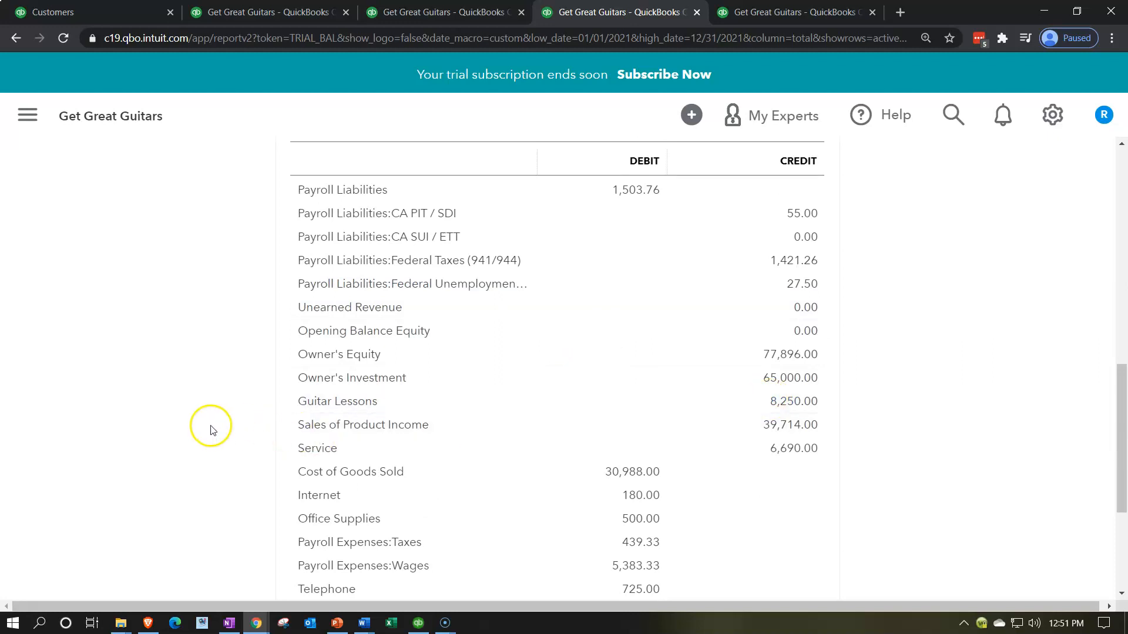
{"action": "scroll", "coordinate": [211, 426], "scroll_direction": "up", "scroll_amount": 5}
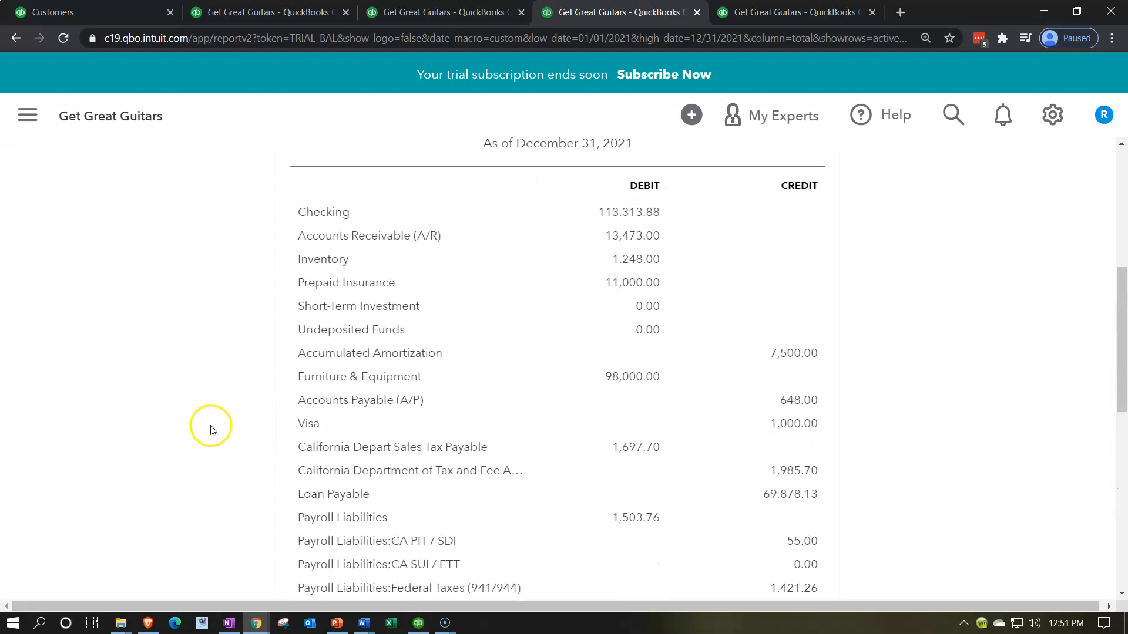
{"action": "scroll", "coordinate": [213, 431], "scroll_direction": "down", "scroll_amount": 6}
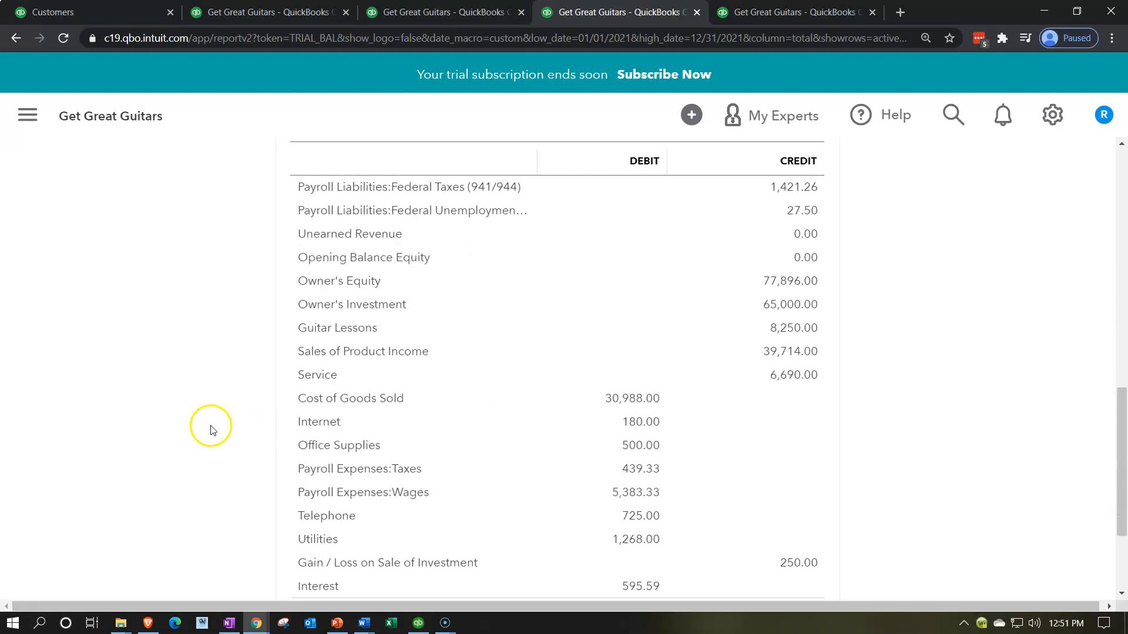
{"action": "scroll", "coordinate": [212, 431], "scroll_direction": "down", "scroll_amount": 1}
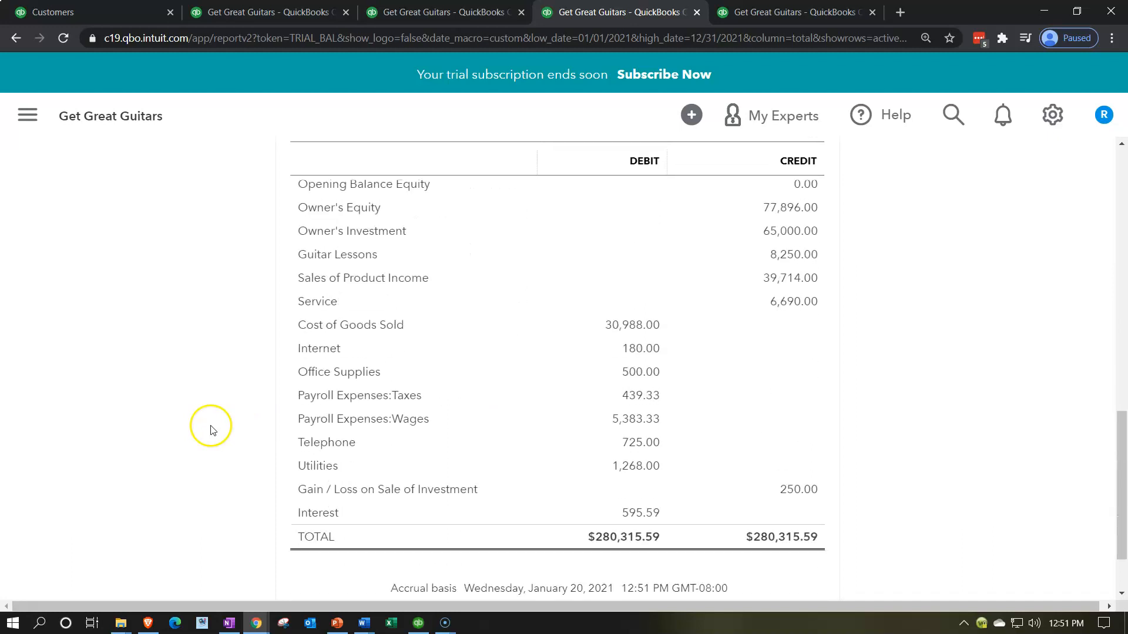